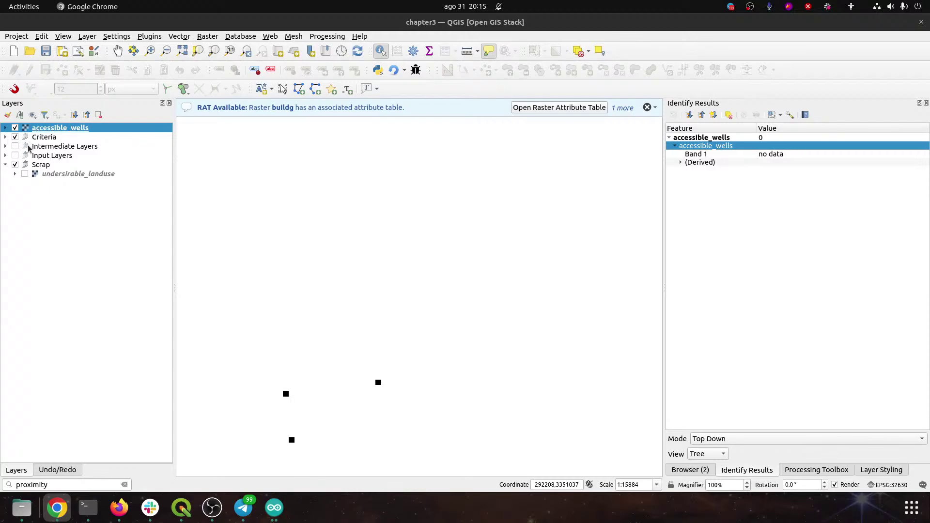
Step: Expand the accessible_wells legend and hide the Criteria and Scrap layer groups
left_click(3, 127)
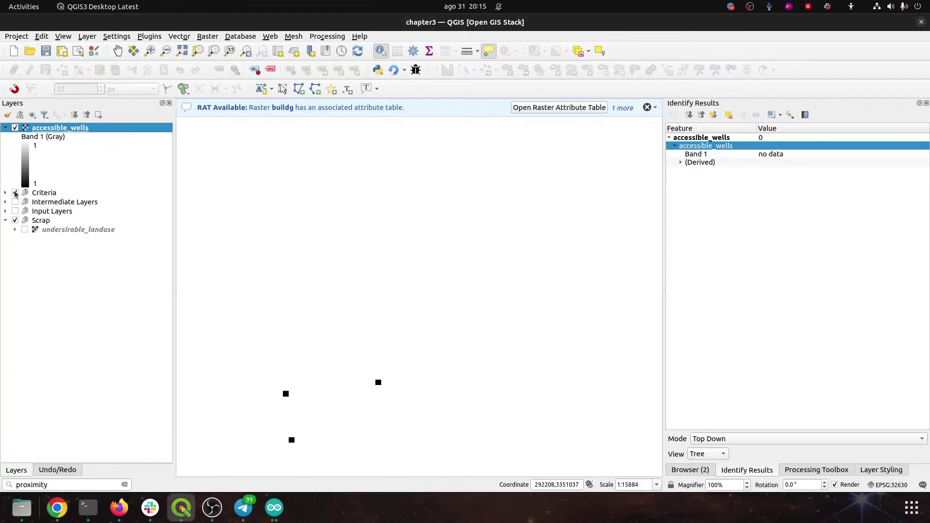
left_click(15, 193)
left_click(15, 221)
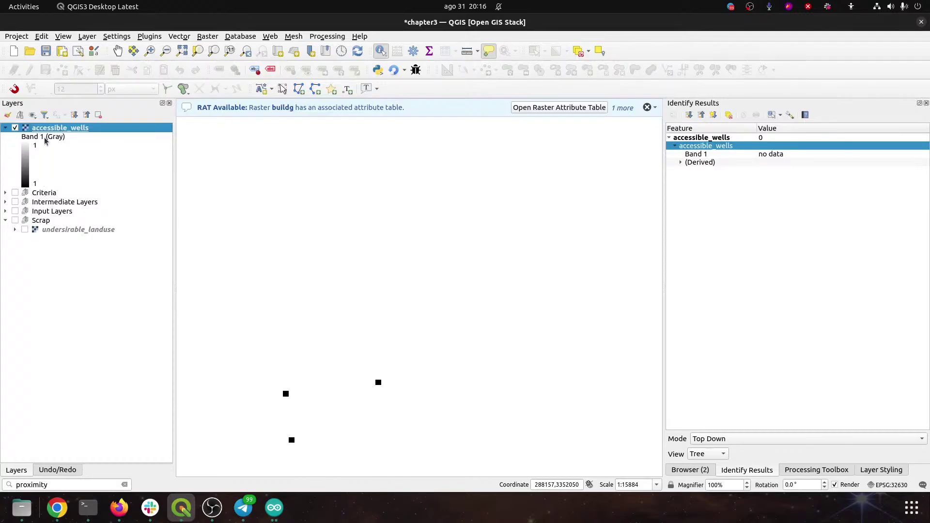
Step: Measure the width of a single accessible_wells raster pixel in meters, from one edge to the opposite edge
left_click(380, 384)
left_click(324, 340)
scroll(379, 382, "up", 4)
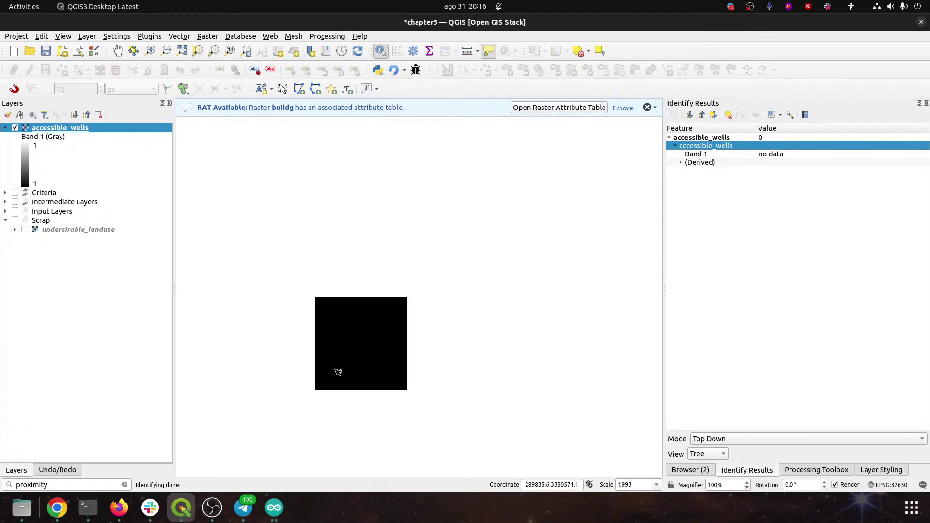
scroll(341, 372, "up", 1)
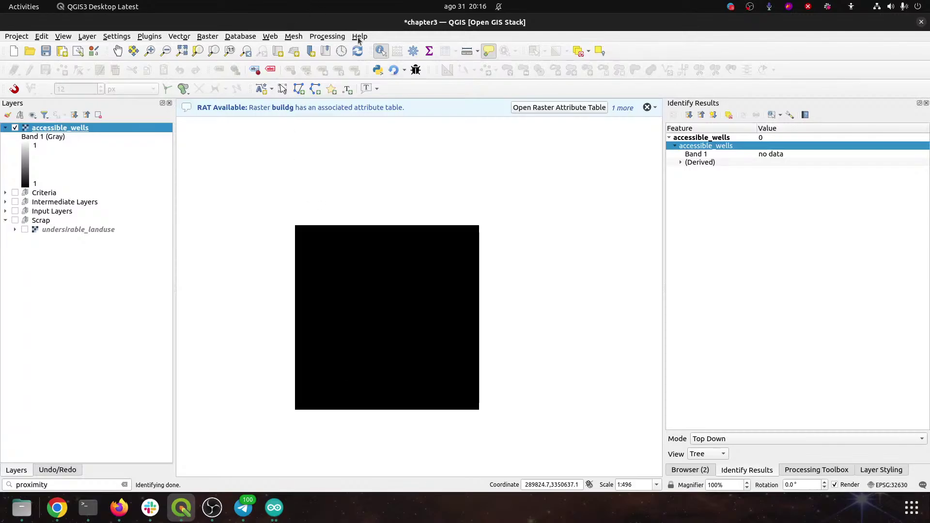
left_click(466, 51)
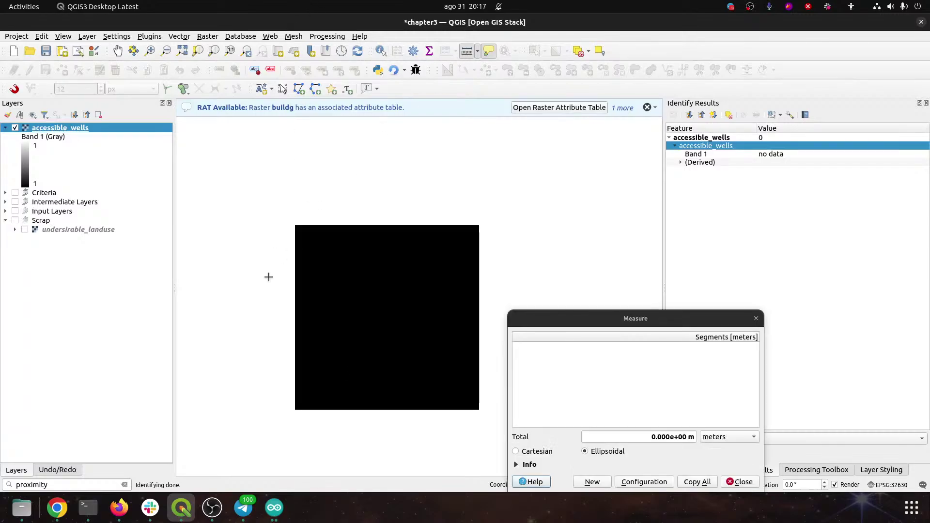
left_click(295, 267)
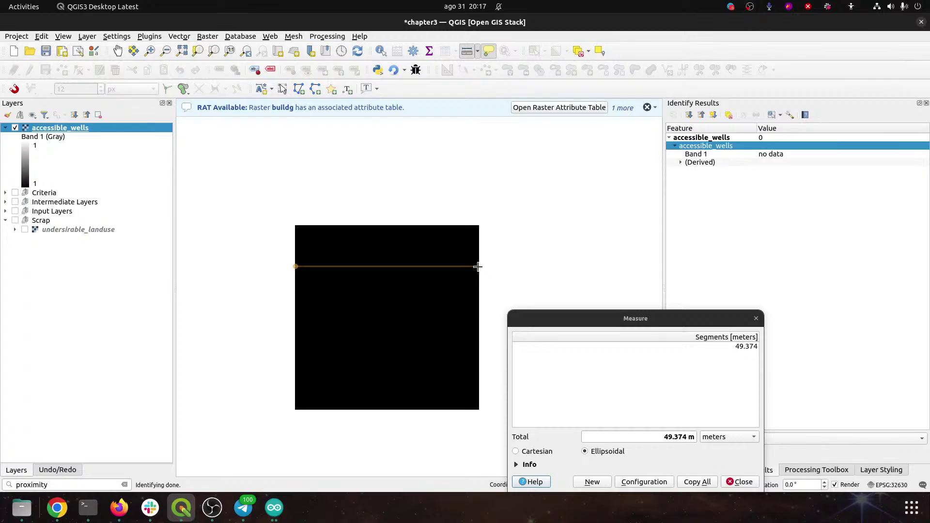
left_click(478, 266)
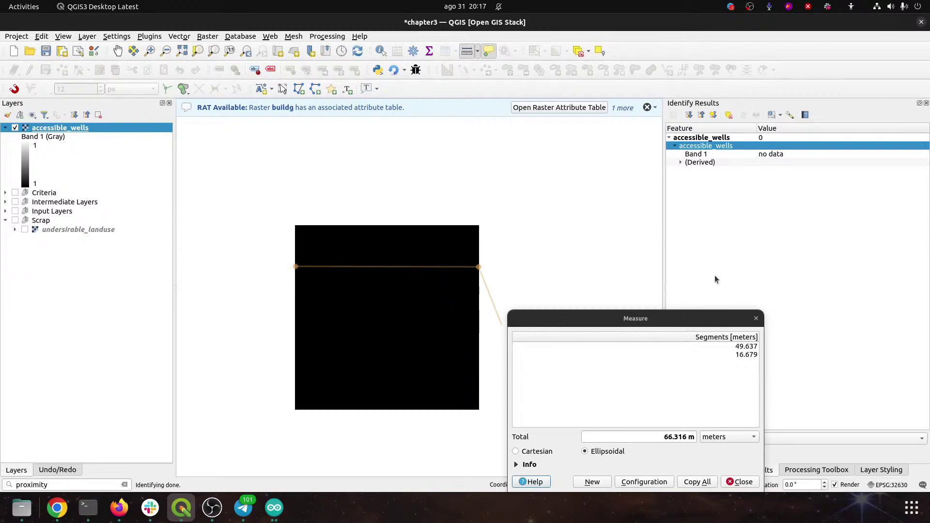
left_click(756, 317)
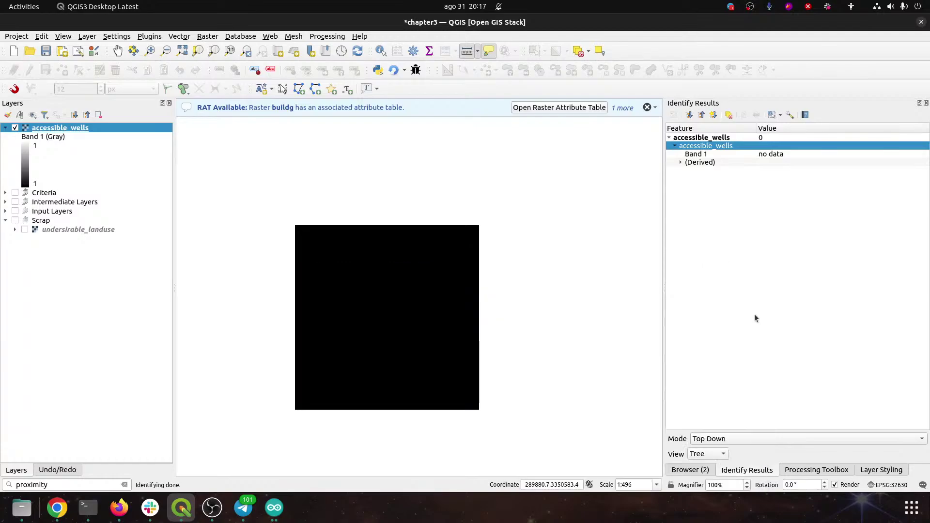
Step: Search the processing algorithms for "Vector Crea" and open the Raster pixels to points algorithm
left_click(798, 473)
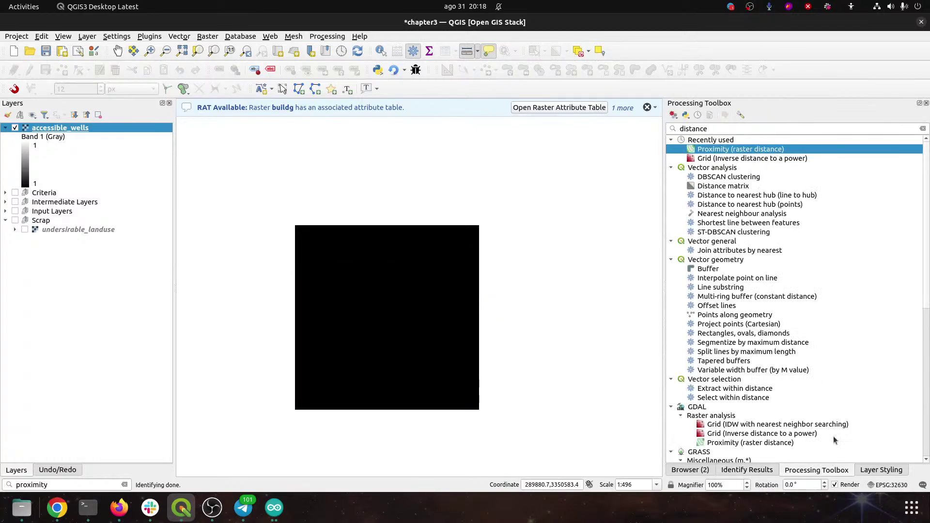
double_click(724, 129)
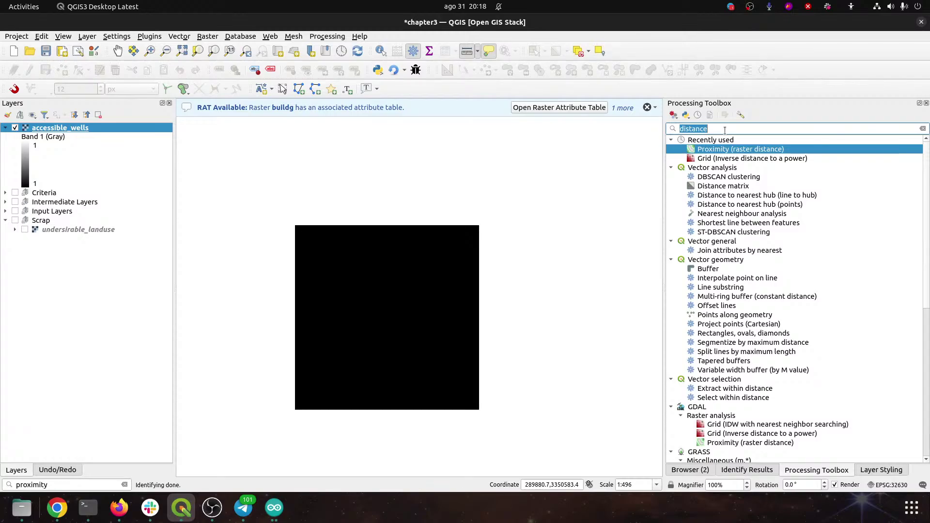
type("Vector C")
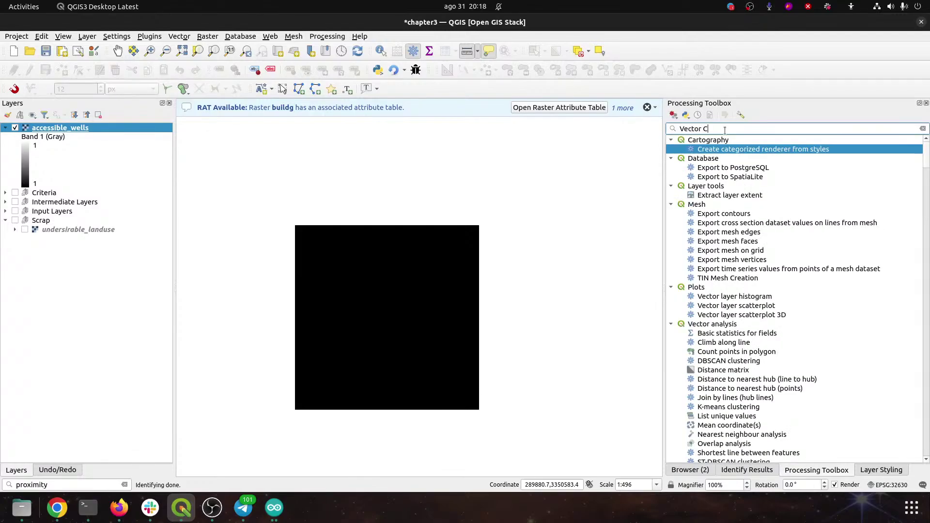
type("rea")
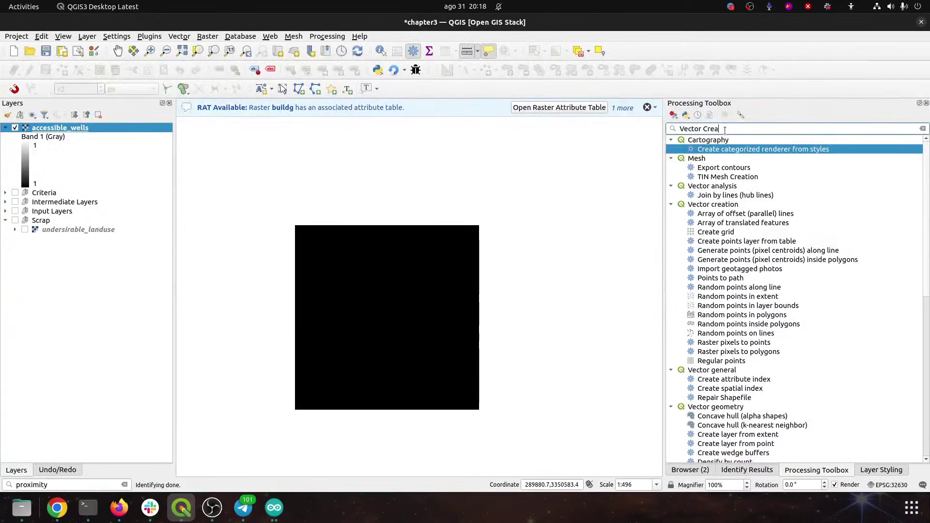
left_click(716, 204)
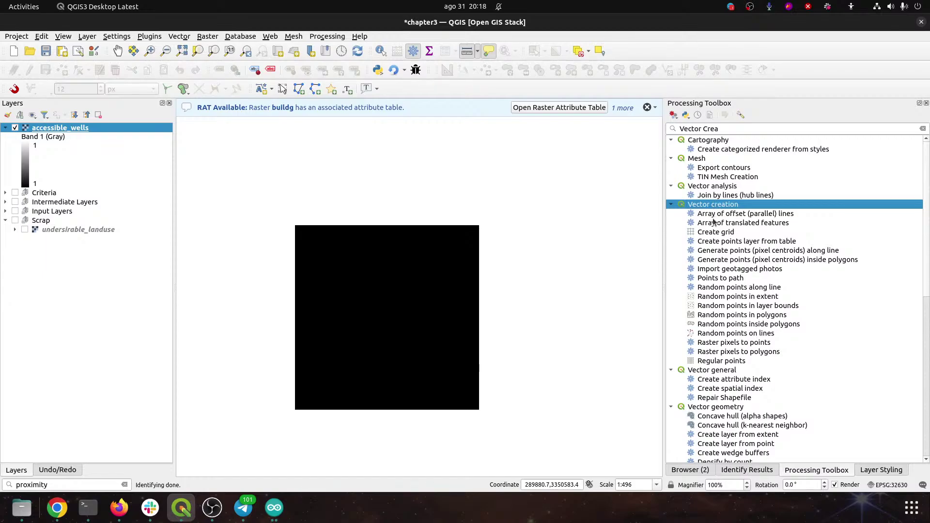
left_click(733, 343)
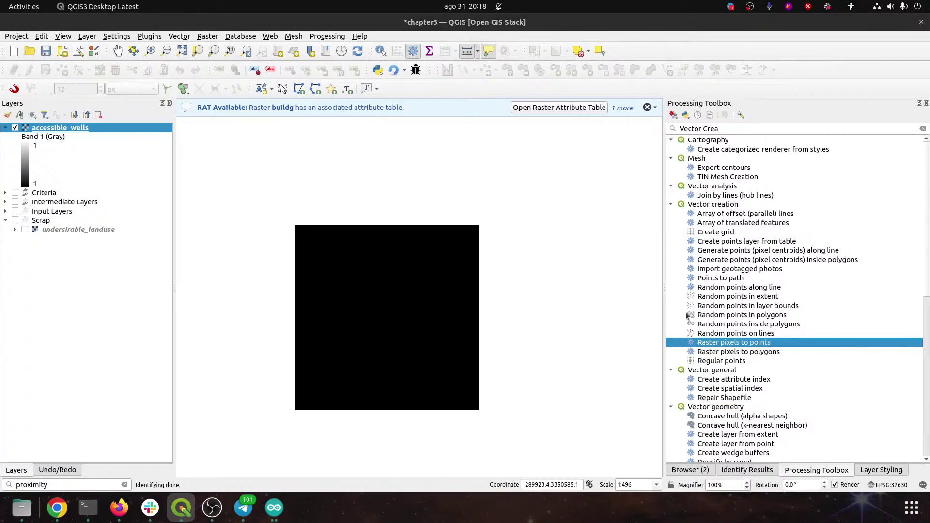
left_click_drag(929, 111, 526, 98)
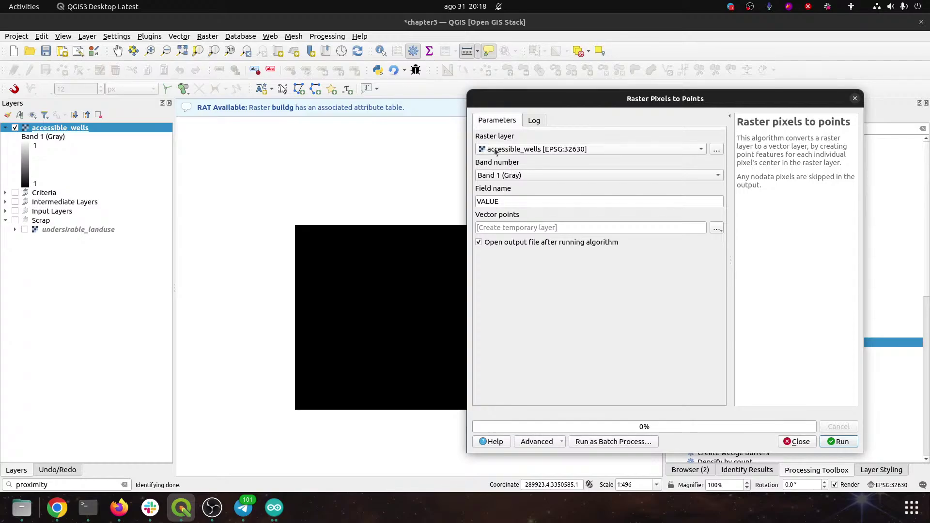
Step: Convert the accessible_wells raster pixels to points with the field name accessible, saving the output as wells in the Chapter_3 folder
double_click(506, 199)
type("acce")
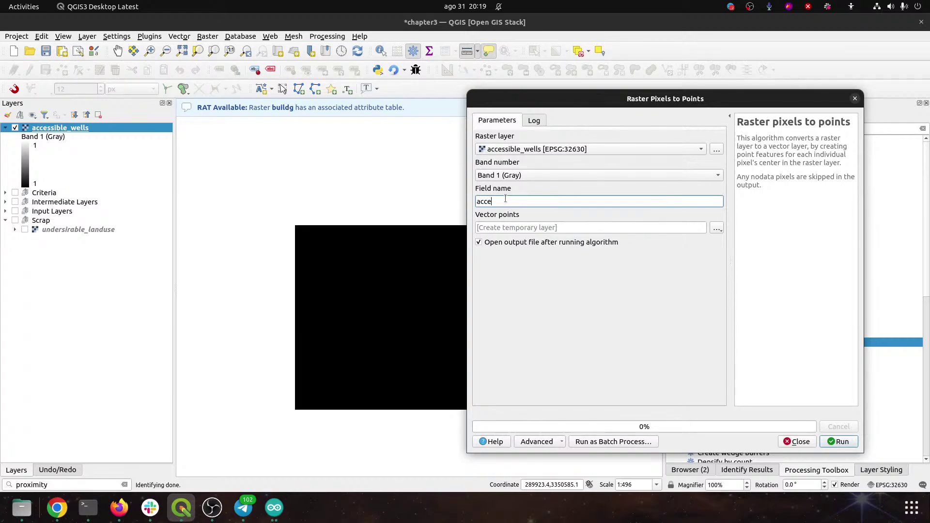
type("ssible")
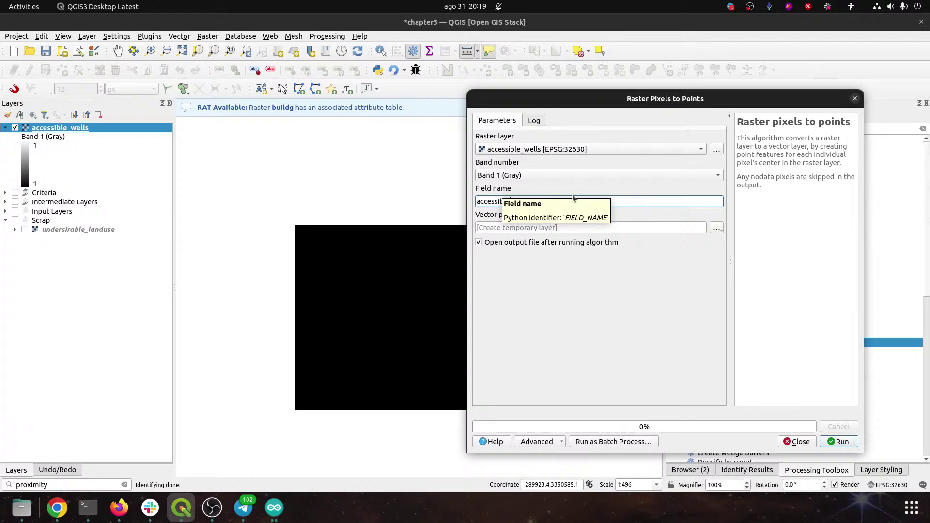
left_click(716, 230)
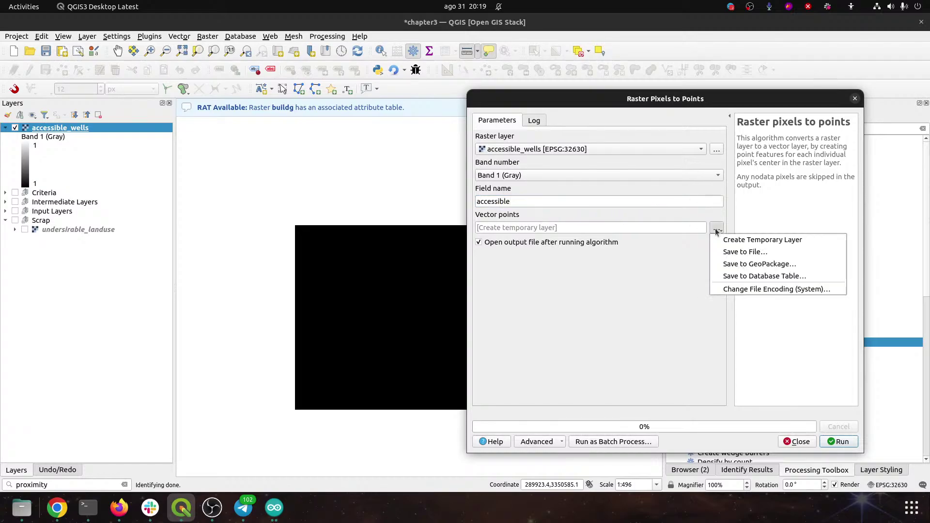
left_click(734, 254)
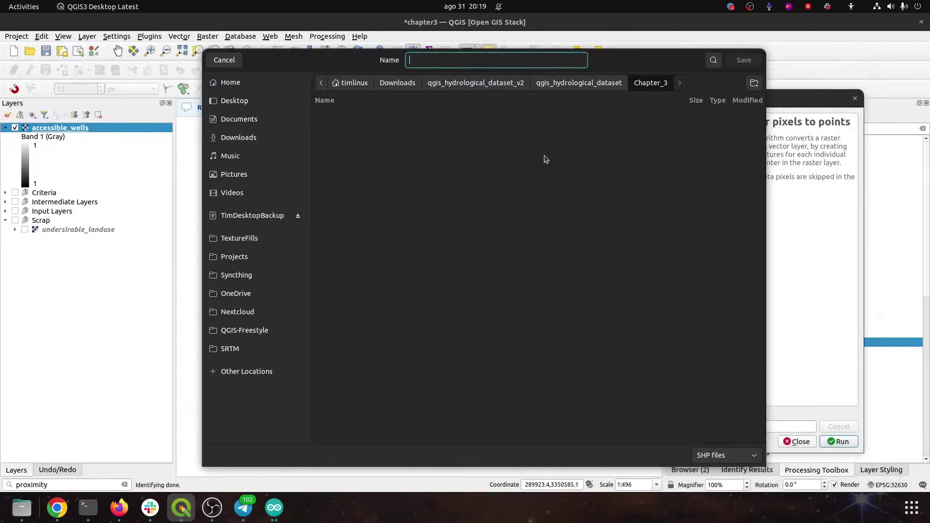
type("wells")
key("Return")
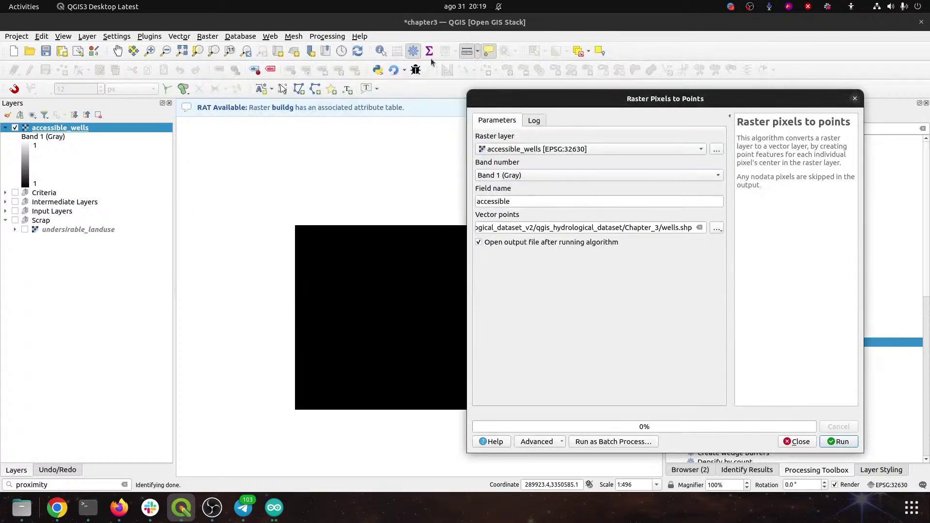
left_click(834, 442)
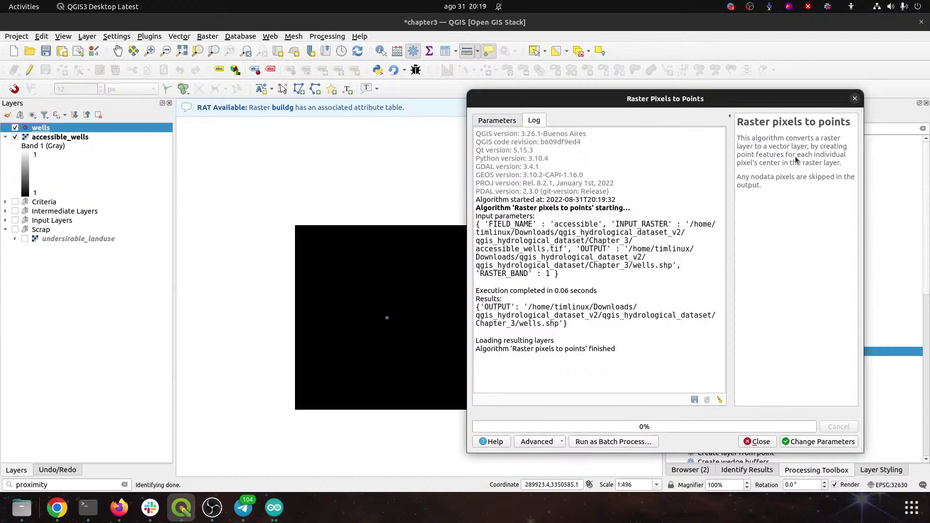
left_click(855, 98)
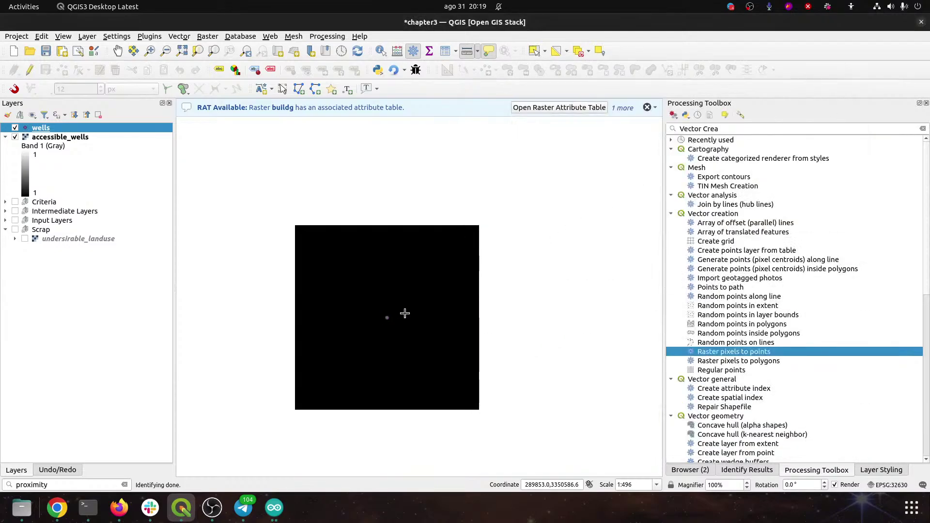
Step: Increase the marker size of the wells point layer to 4 millimeters
scroll(427, 301, "down", 1)
scroll(427, 302, "down", 3)
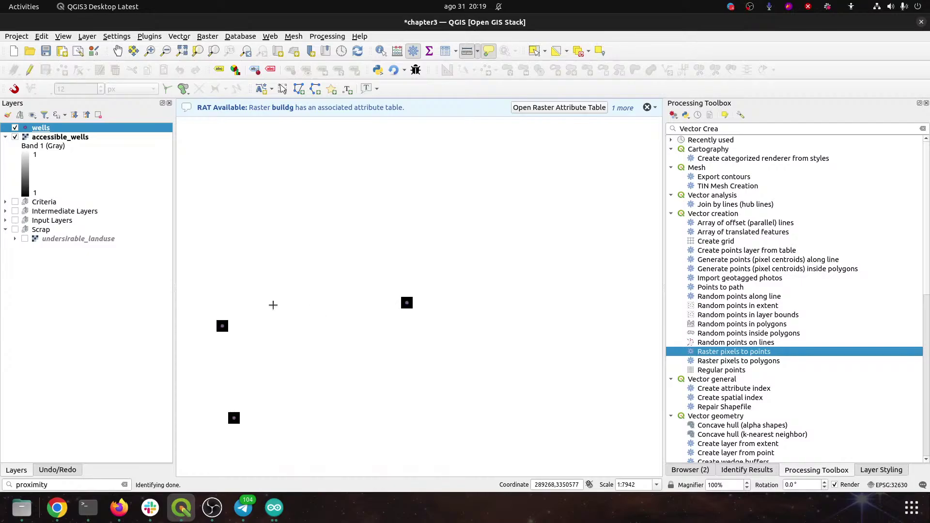
left_click_drag(307, 284, 418, 257)
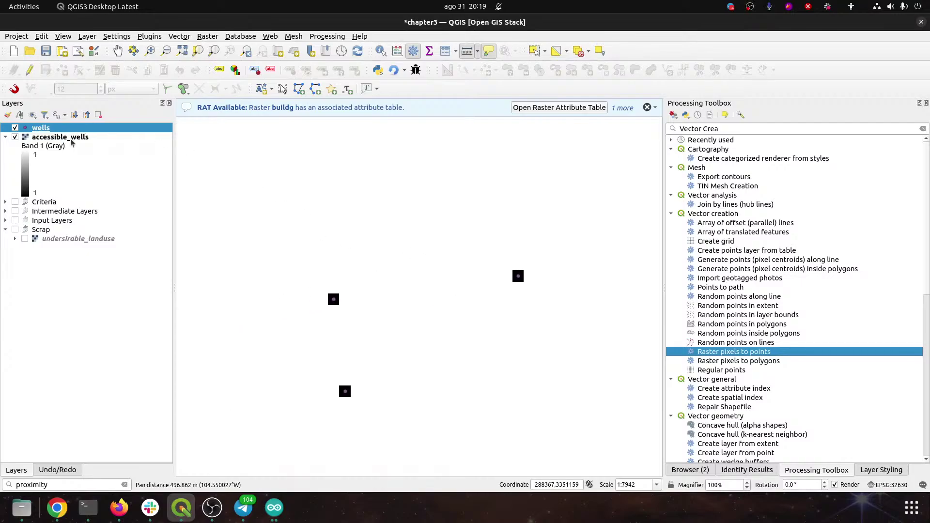
left_click(881, 470)
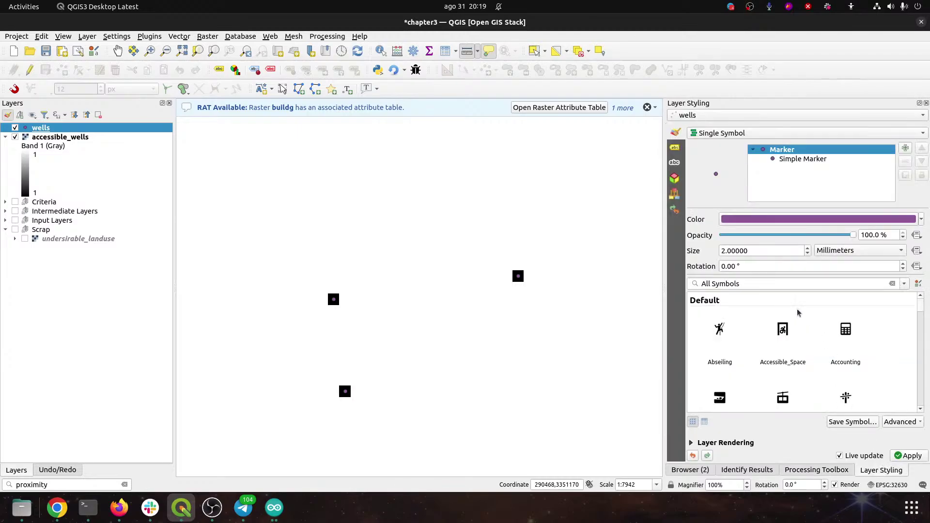
left_click(747, 264)
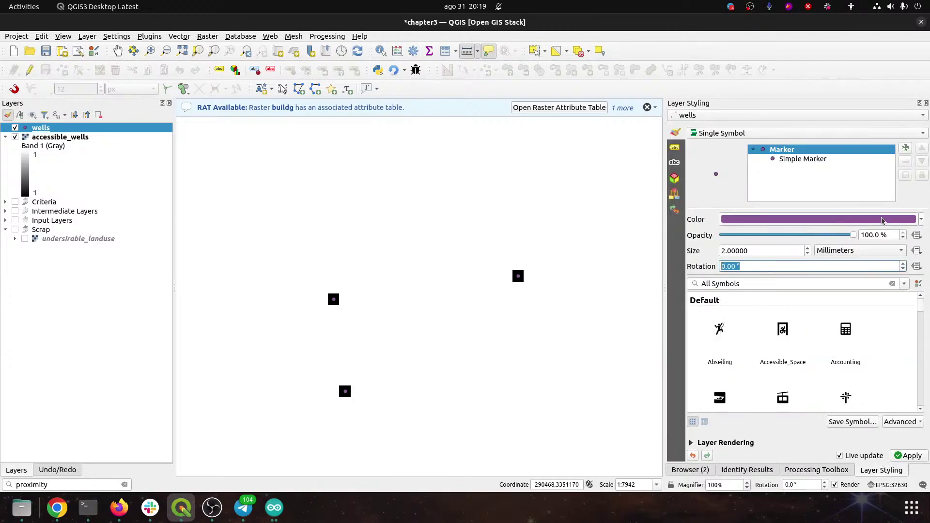
left_click(808, 248)
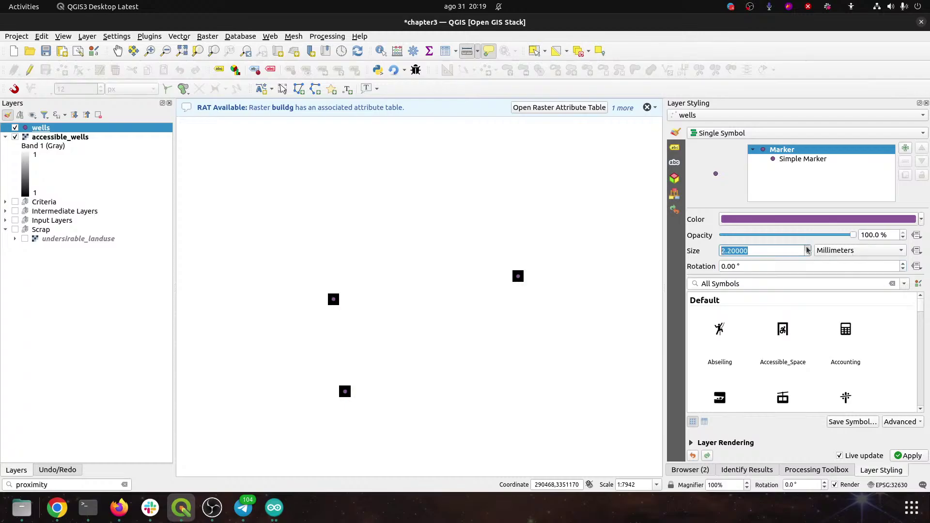
left_click(807, 248)
left_click(807, 248)
left_click(807, 248)
left_click(807, 248)
left_click(807, 248)
left_click(807, 248)
left_click(808, 248)
Step: Change the wells marker color to bright red (#fd4f4f) and save the project
left_click(788, 159)
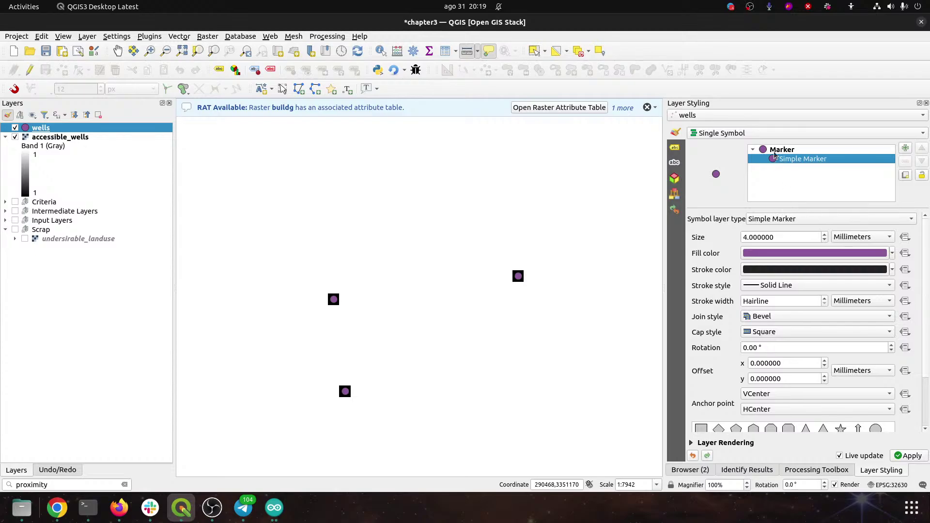
left_click(777, 150)
left_click(756, 221)
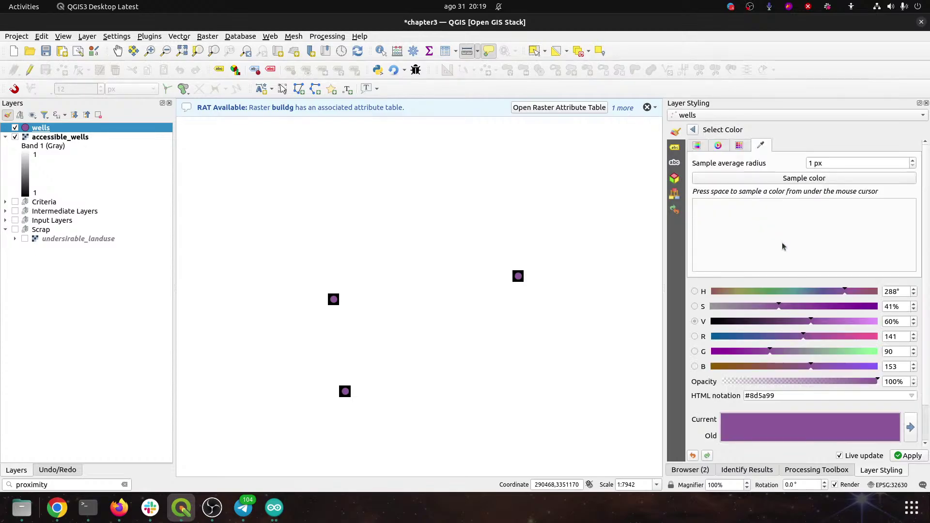
left_click(731, 292)
left_click_drag(735, 293, 693, 301)
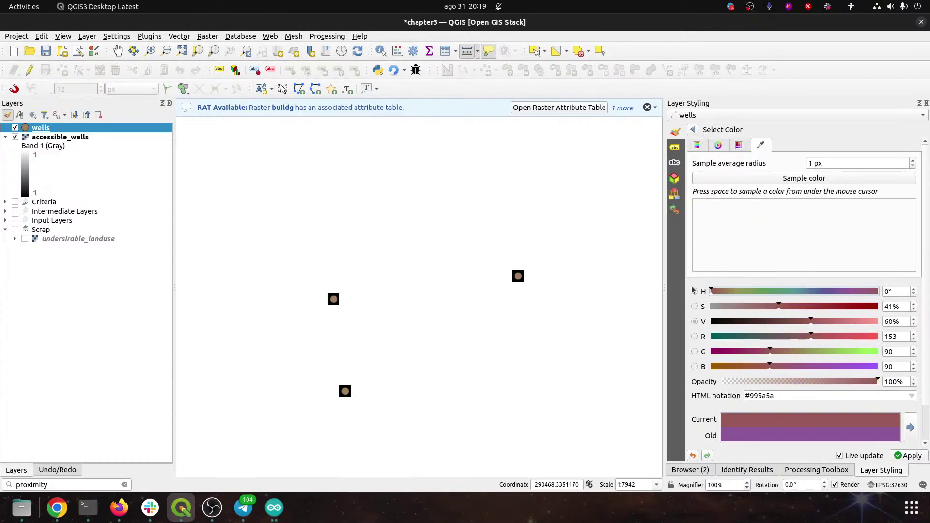
left_click_drag(813, 306, 790, 306)
left_click_drag(812, 336, 876, 338)
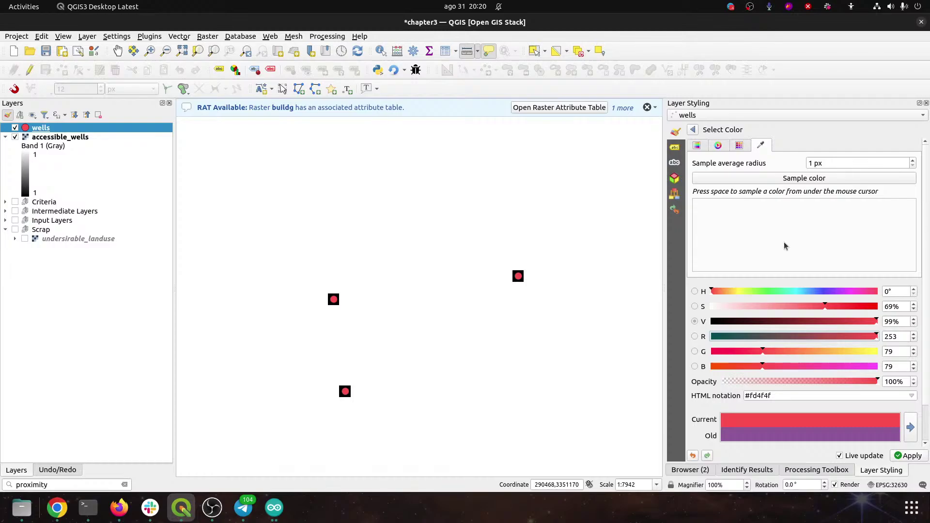
left_click(46, 51)
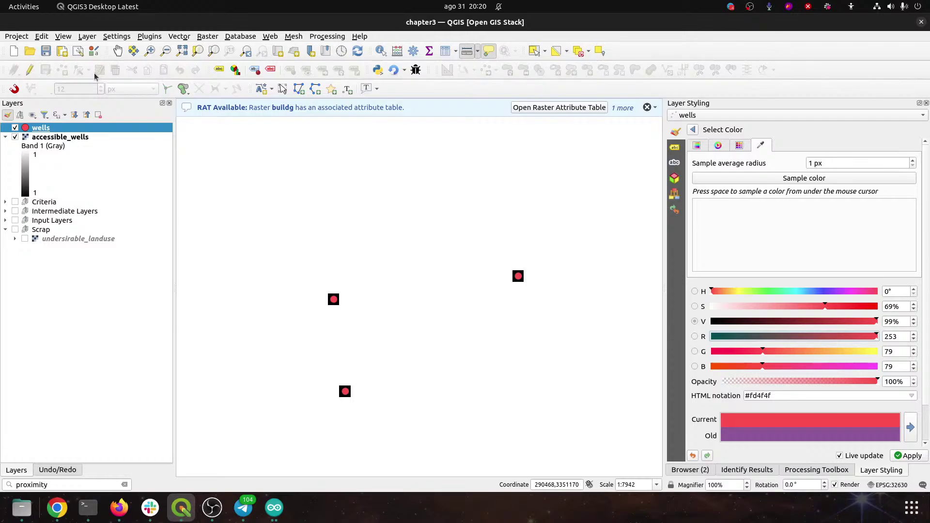
Step: Search the processing algorithms for "sampl" and open Sample raster values for the wells layer
left_click(817, 469)
left_click_drag(704, 129, 721, 131)
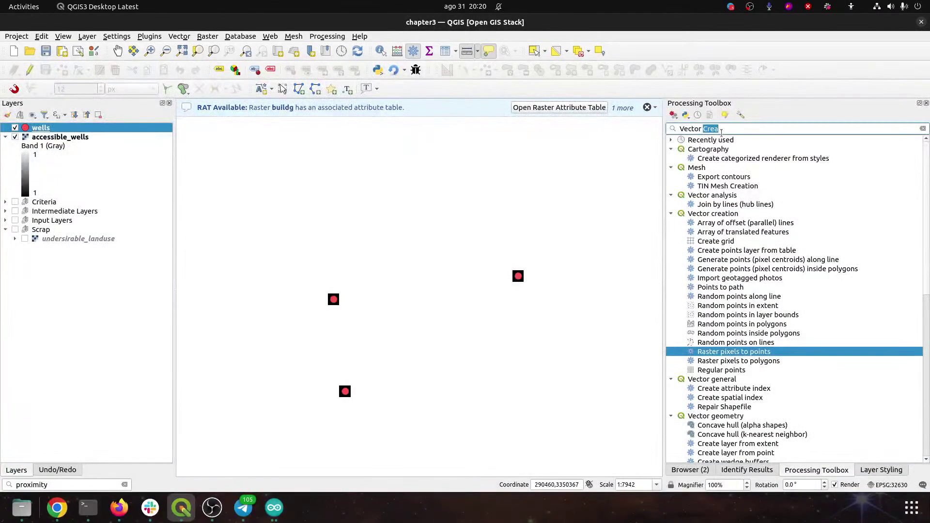
triple_click(722, 130)
type("sampl")
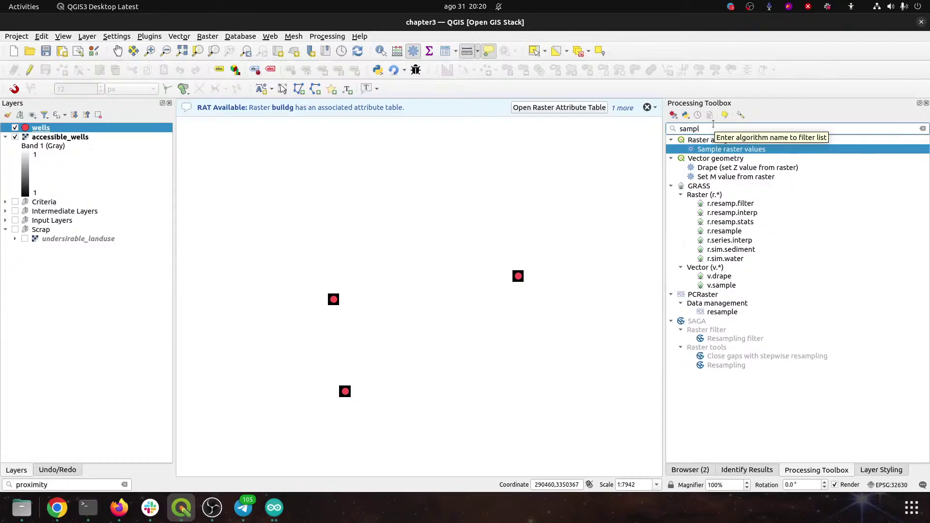
double_click(714, 150)
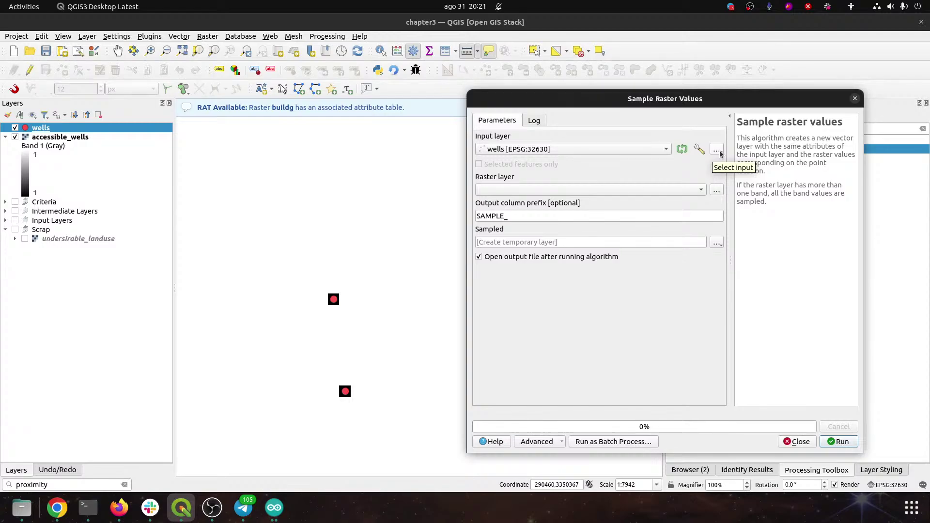
left_click(702, 189)
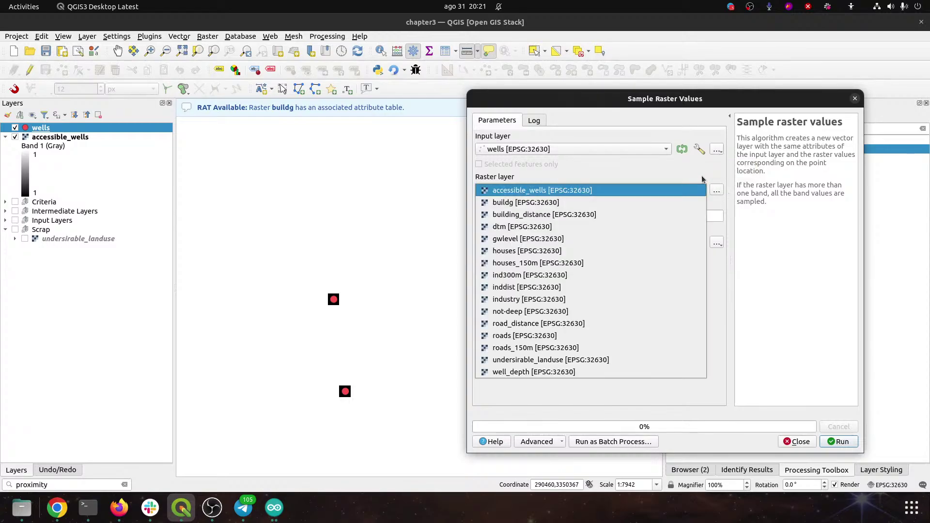
left_click(701, 178)
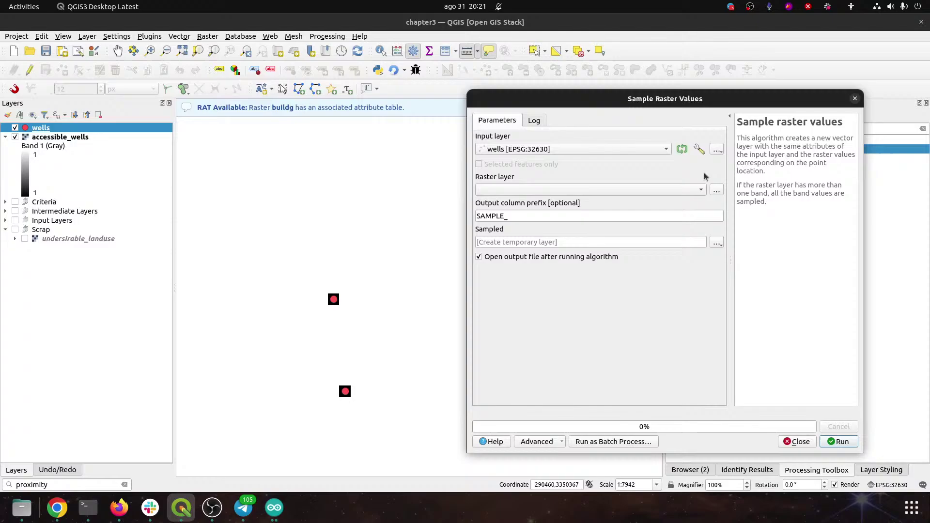
left_click(797, 442)
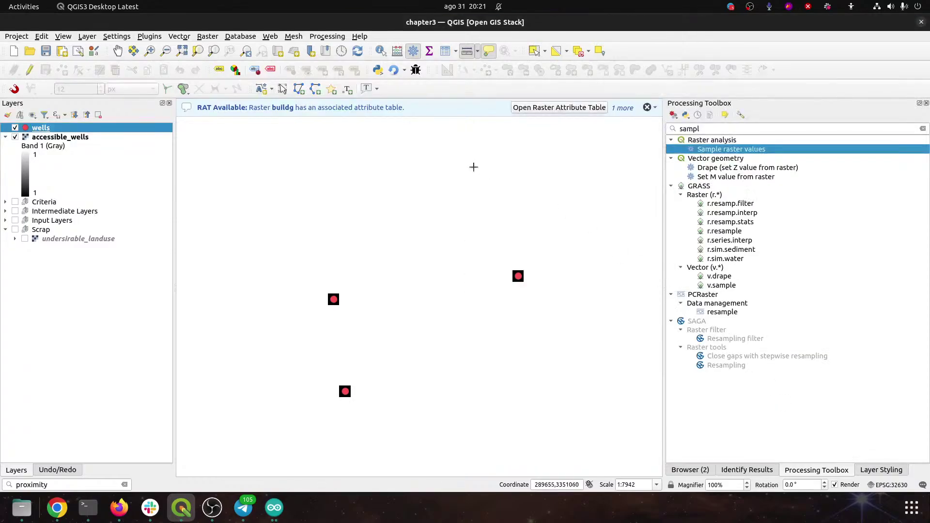
Step: Search the plugin repository for "point sam", install the Point sampling tool plugin, and save the project
left_click(148, 38)
left_click(155, 49)
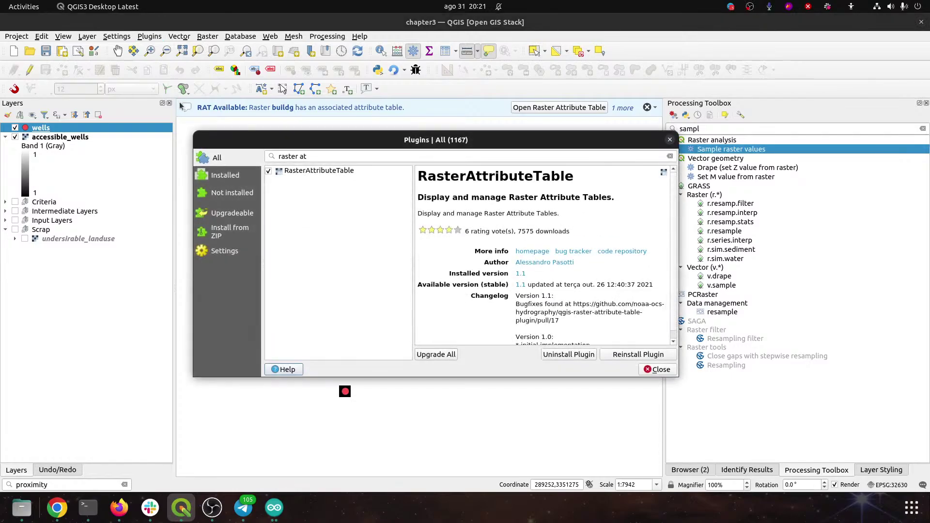
left_click(306, 156)
triple_click(307, 155)
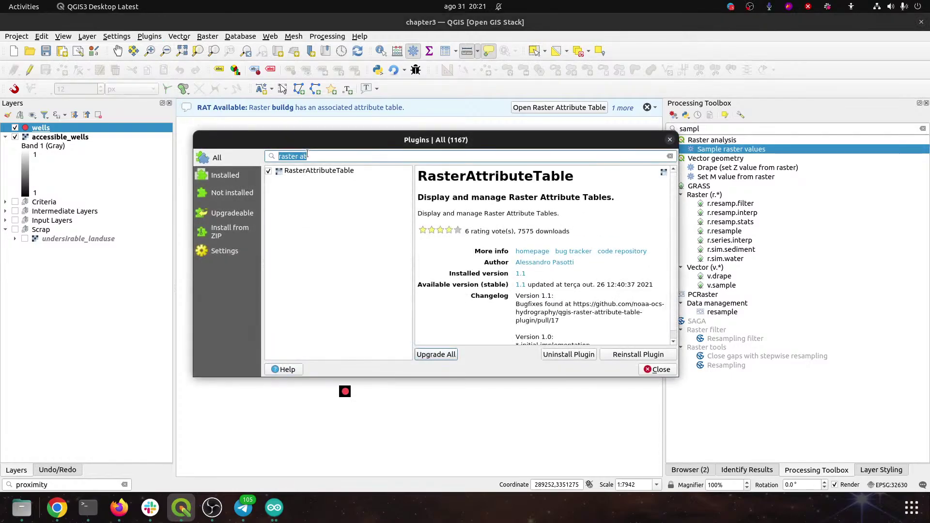
type("point sam")
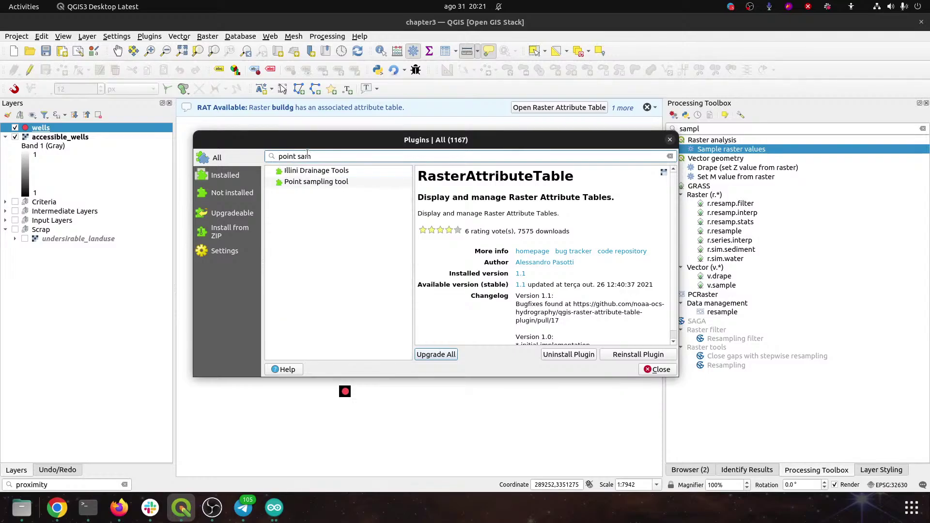
left_click(316, 183)
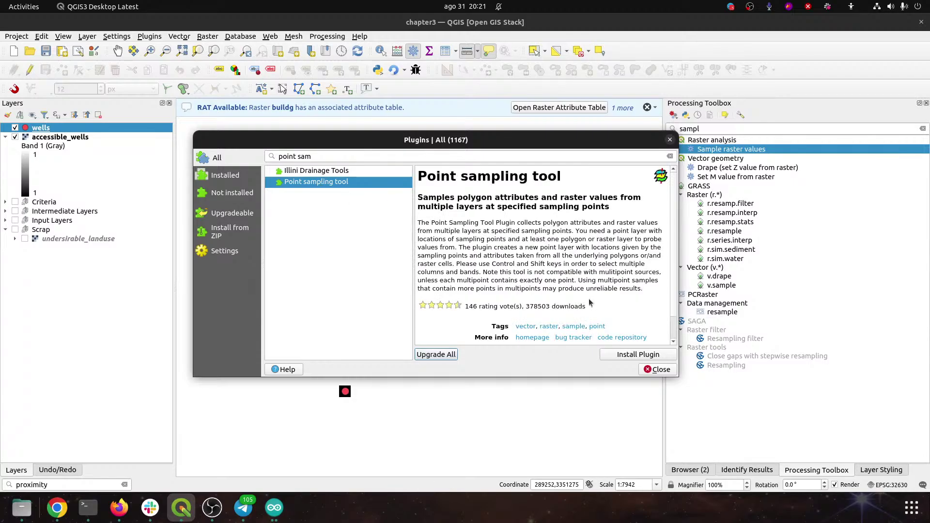
left_click(637, 356)
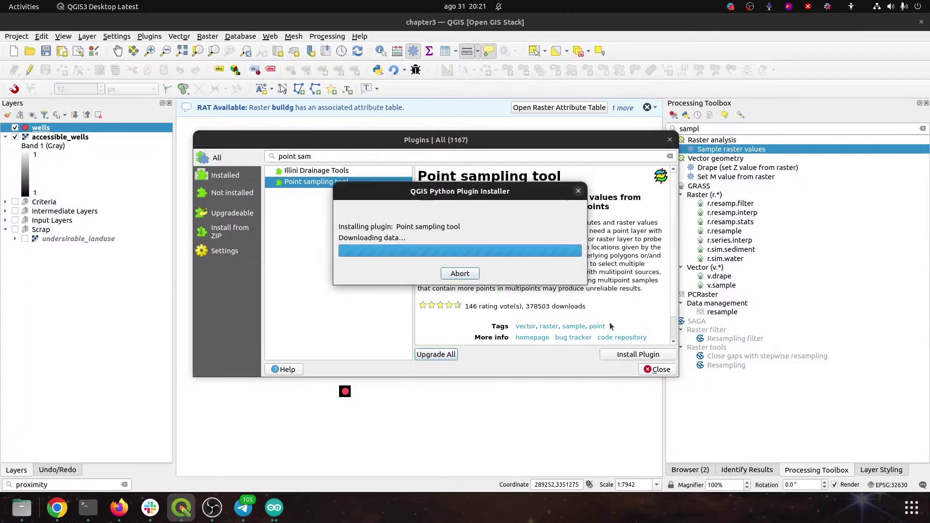
left_click(656, 370)
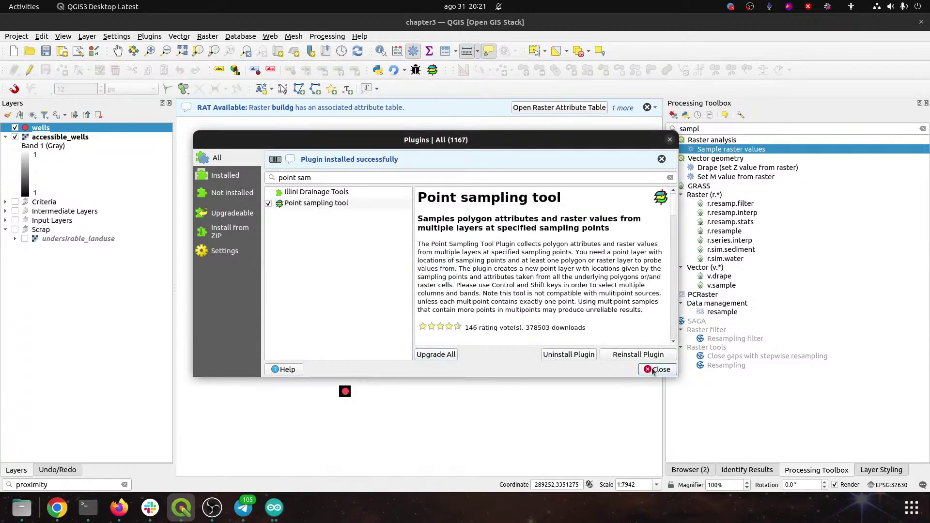
left_click(47, 53)
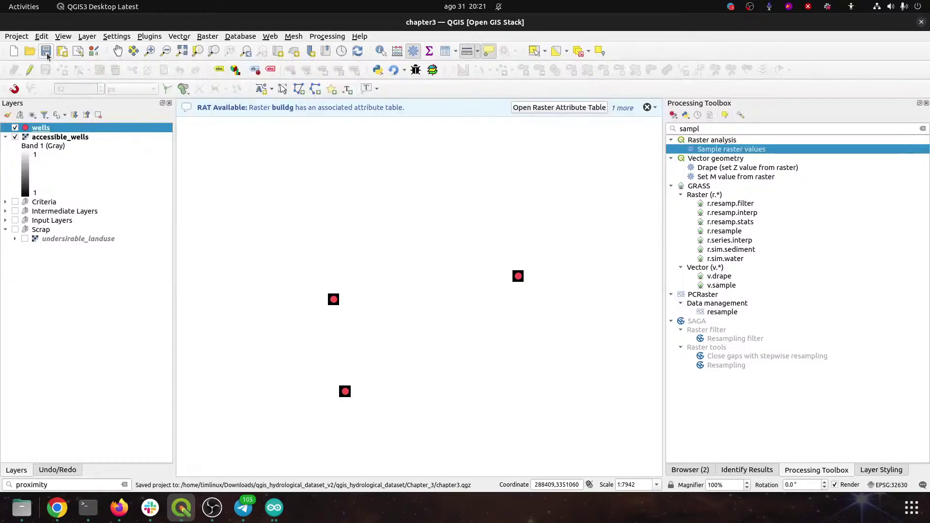
Step: Check which layers and bands the Point Sampling Tool offers for sampling at the wells points
left_click(432, 71)
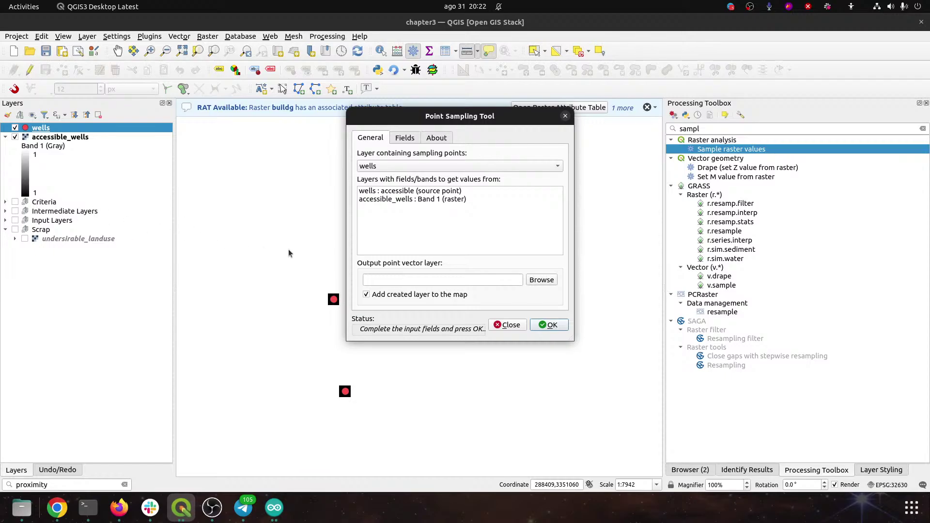
left_click(504, 326)
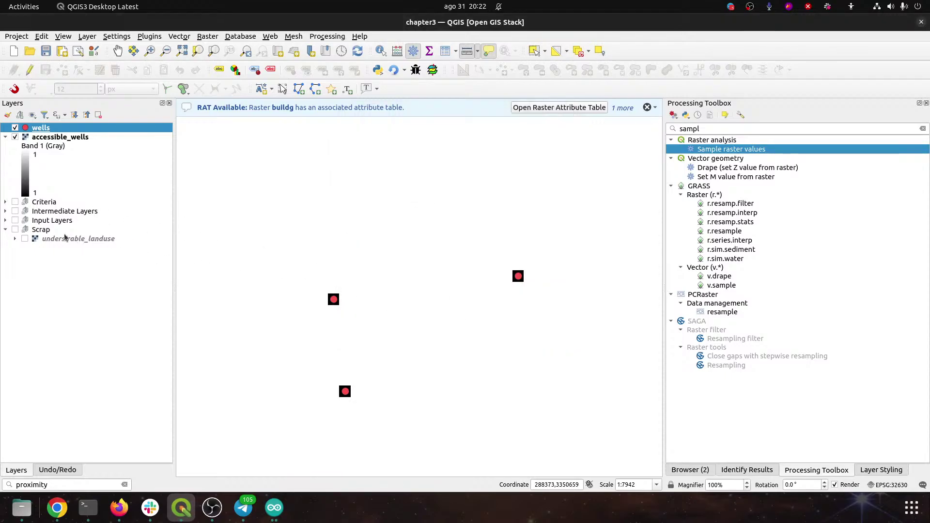
Step: Expand the Criteria group and turn on its roads_150m, not-deep, houses_150m and ind300m rasters
left_click(6, 202)
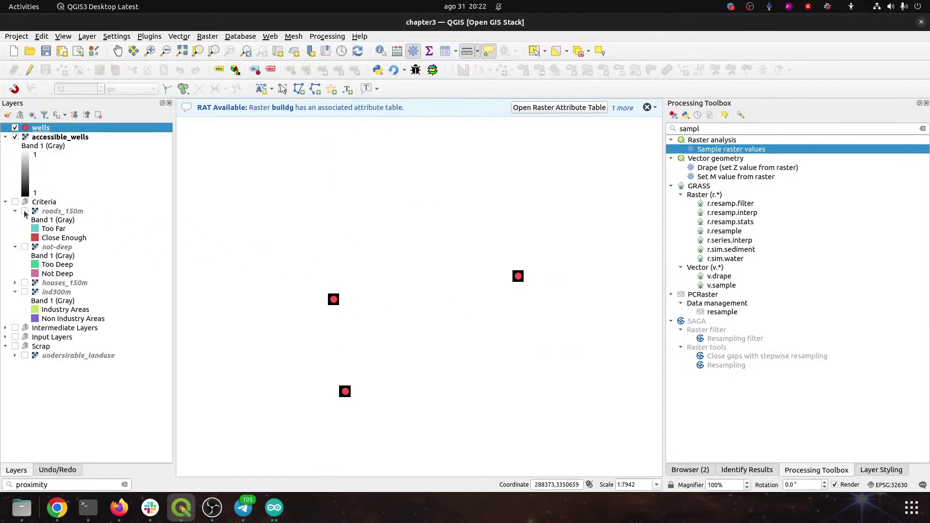
left_click(24, 211)
left_click(25, 247)
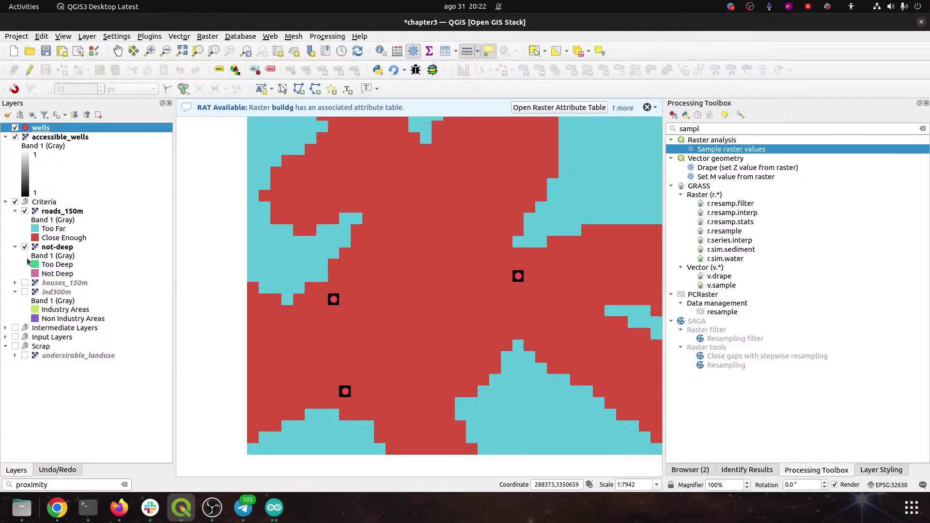
left_click(25, 282)
left_click(25, 292)
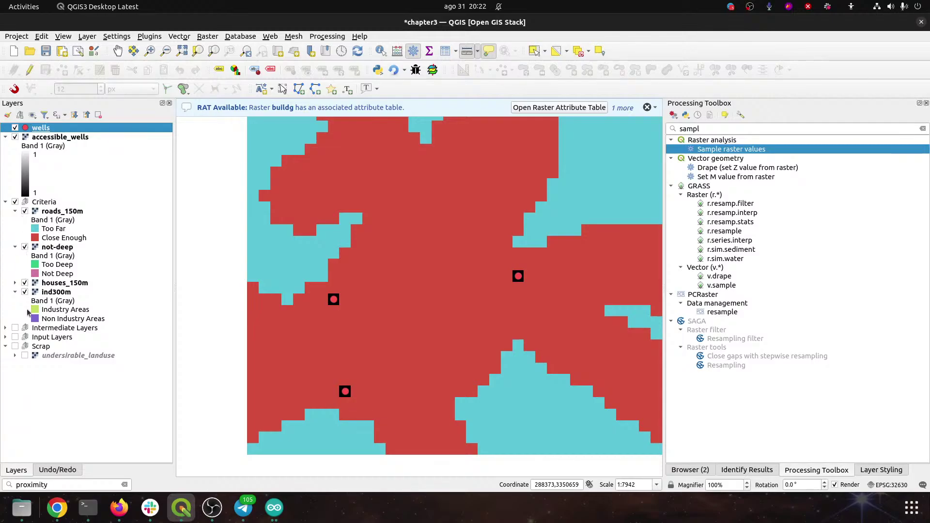
Step: Expand the Intermediate Layers and Input Layers groups and review the rasters available for sampling
left_click(5, 329)
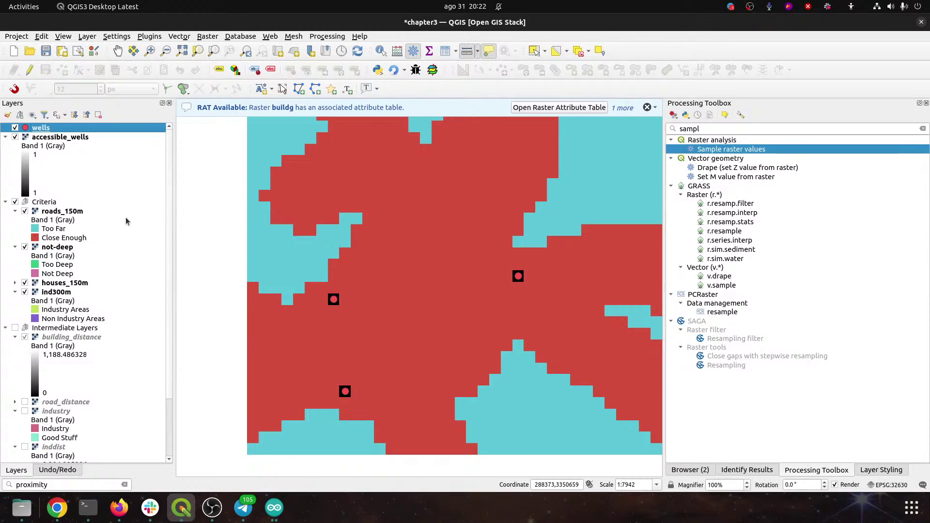
scroll(126, 217, "down", 2)
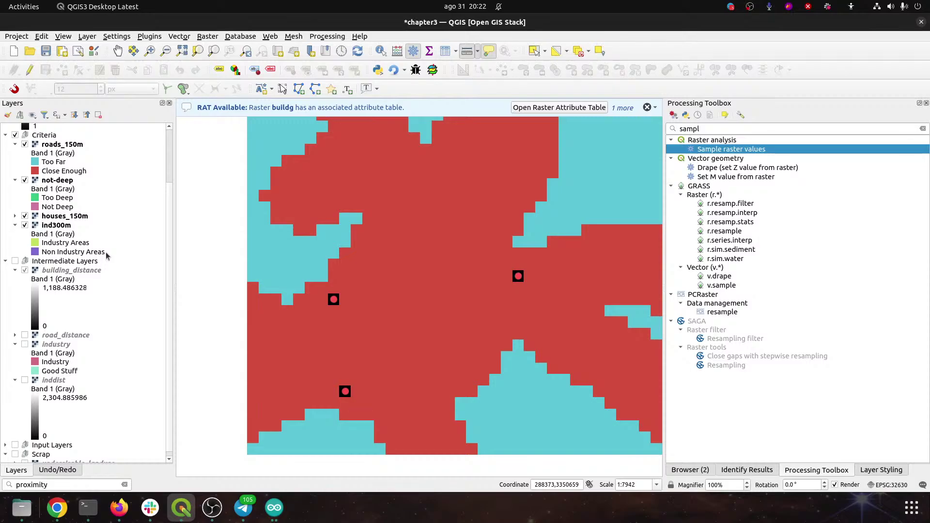
scroll(106, 253, "up", 1)
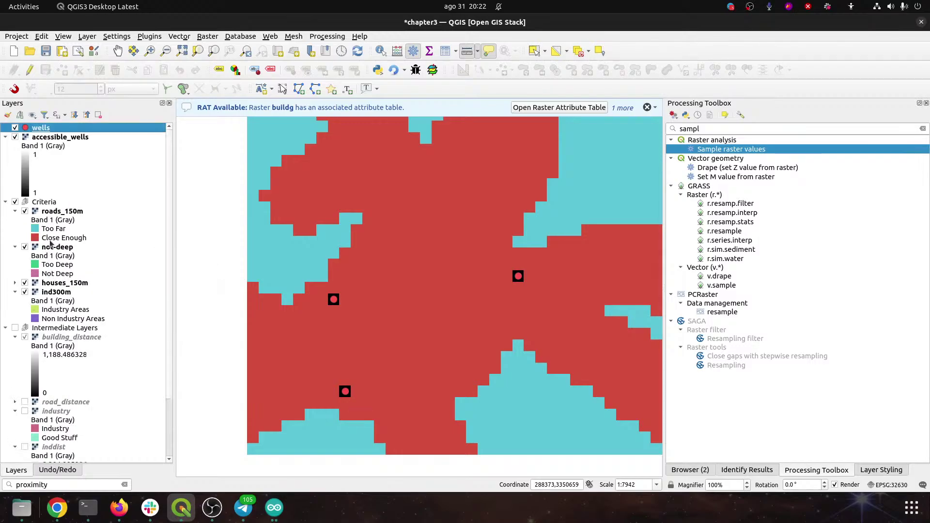
scroll(65, 303, "down", 1)
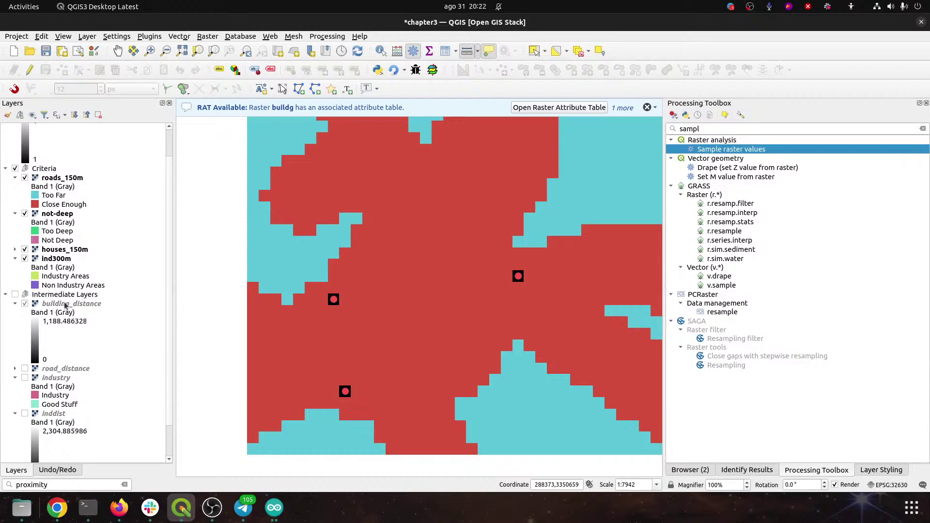
scroll(65, 303, "down", 1)
left_click(5, 440)
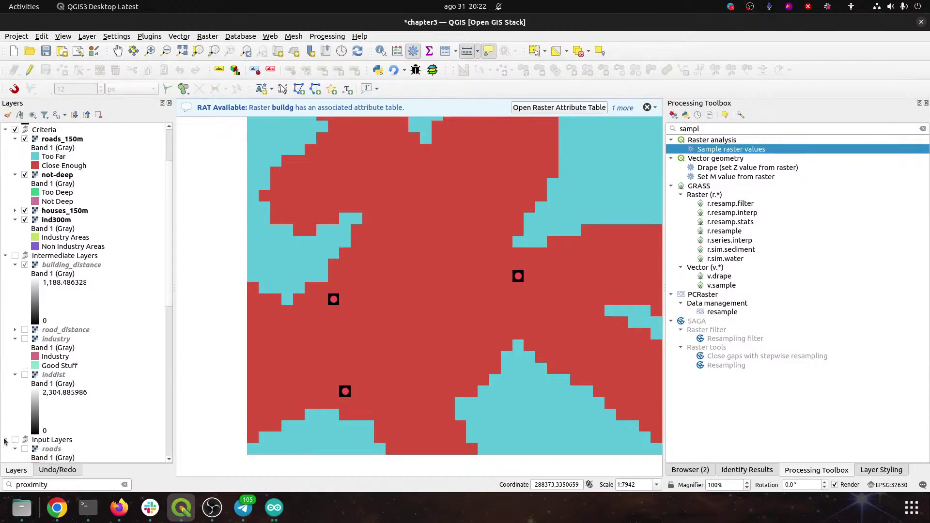
scroll(43, 412, "down", 7)
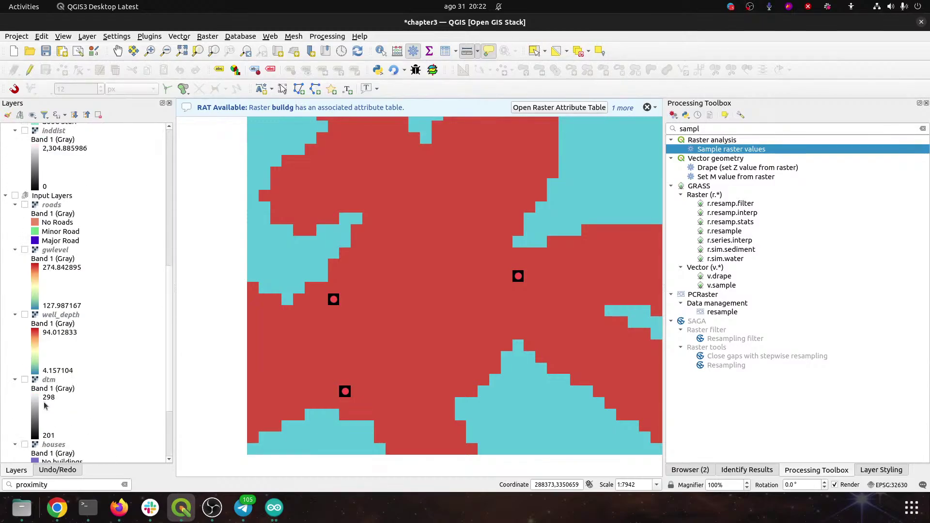
scroll(45, 406, "down", 3)
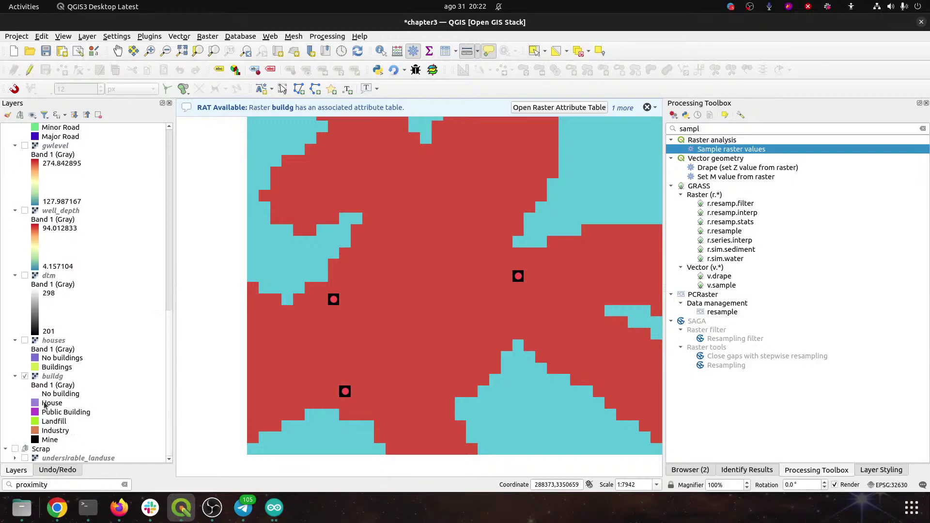
scroll(62, 339, "up", 2)
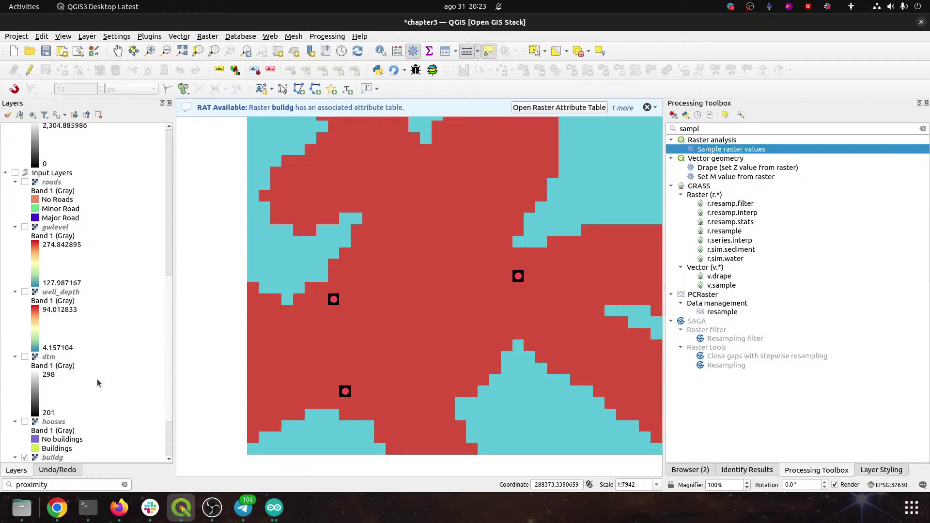
scroll(76, 307, "up", 15)
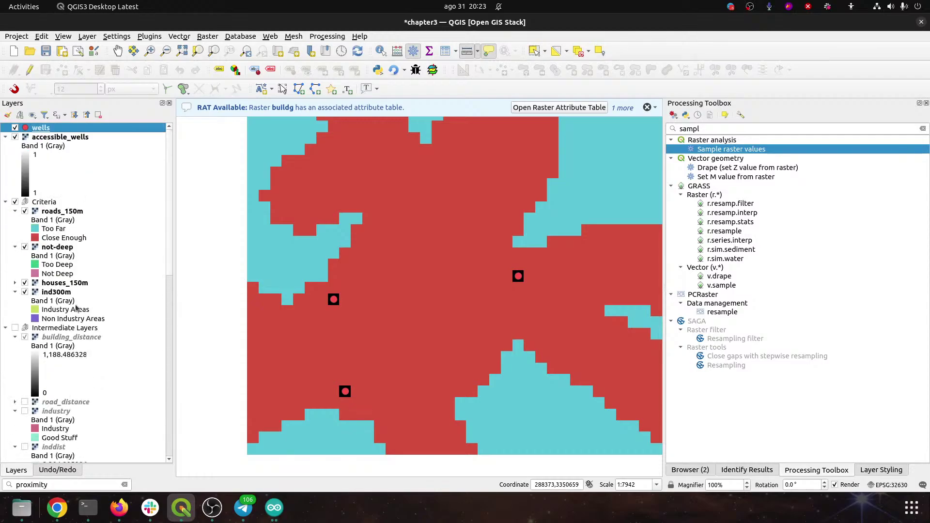
Step: Toggle accessible_wells off and back on, and turn off the roads_150m, not-deep, houses_150m and ind300m rasters
left_click(15, 137)
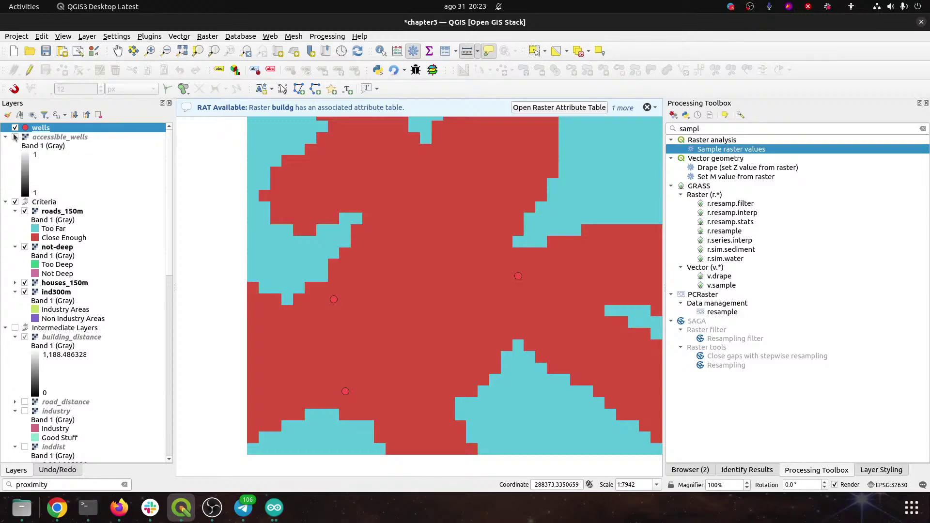
left_click(15, 137)
left_click(25, 211)
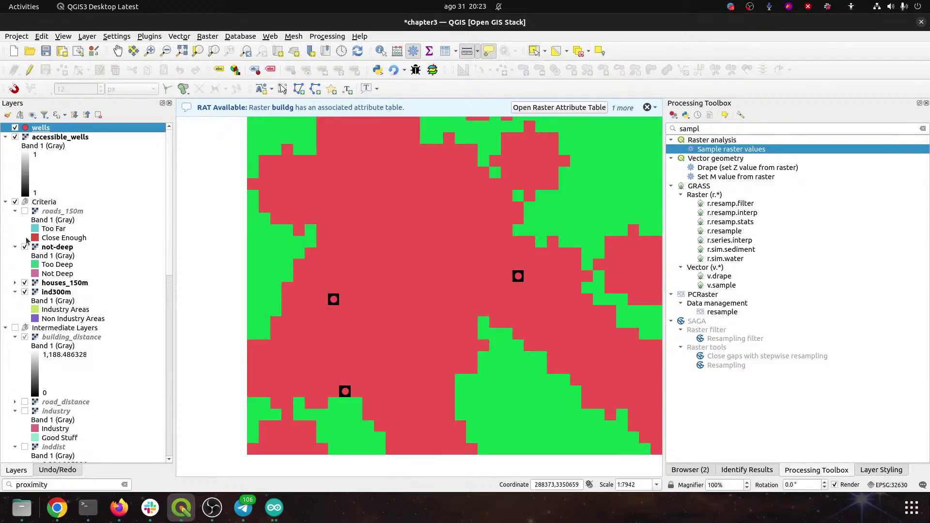
left_click(25, 247)
left_click(25, 283)
left_click(24, 293)
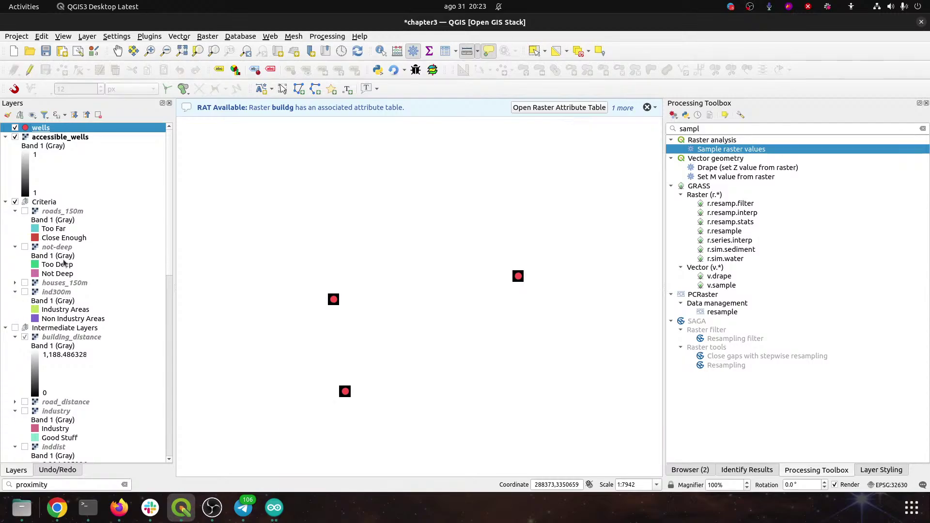
Step: Turn on the dtm raster in the Input Layers group
scroll(64, 263, "down", 10)
scroll(64, 263, "down", 4)
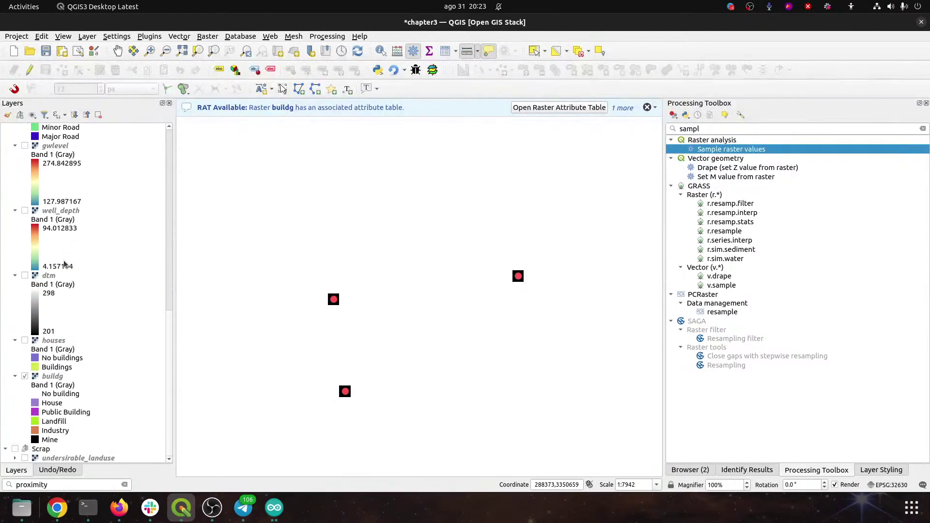
scroll(64, 263, "up", 13)
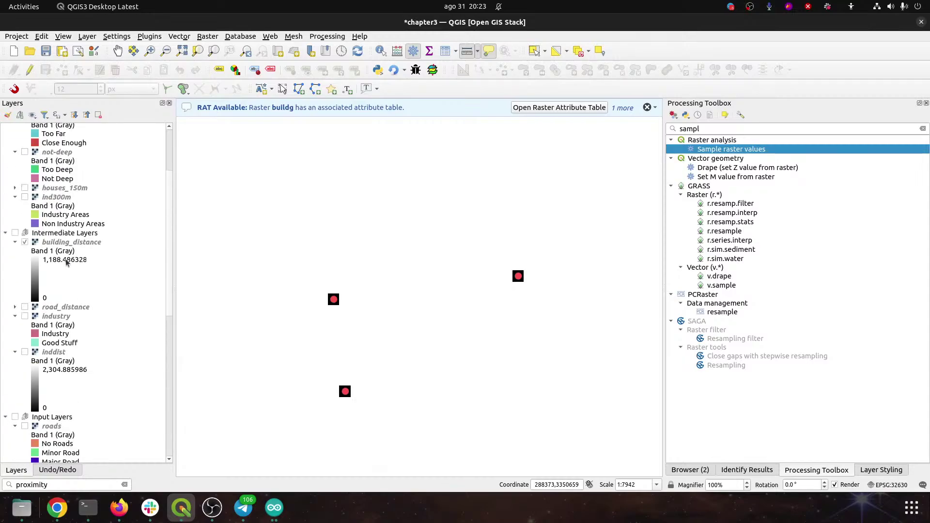
scroll(66, 262, "up", 4)
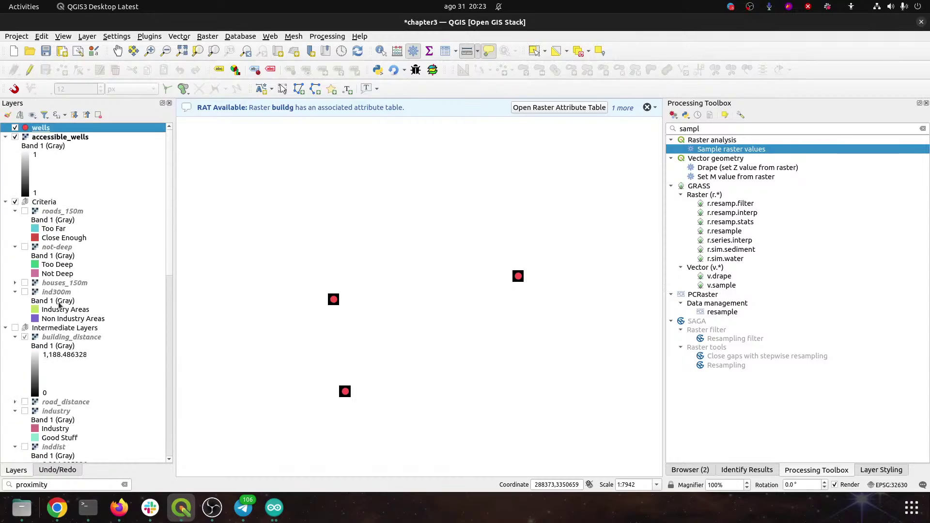
scroll(59, 304, "down", 13)
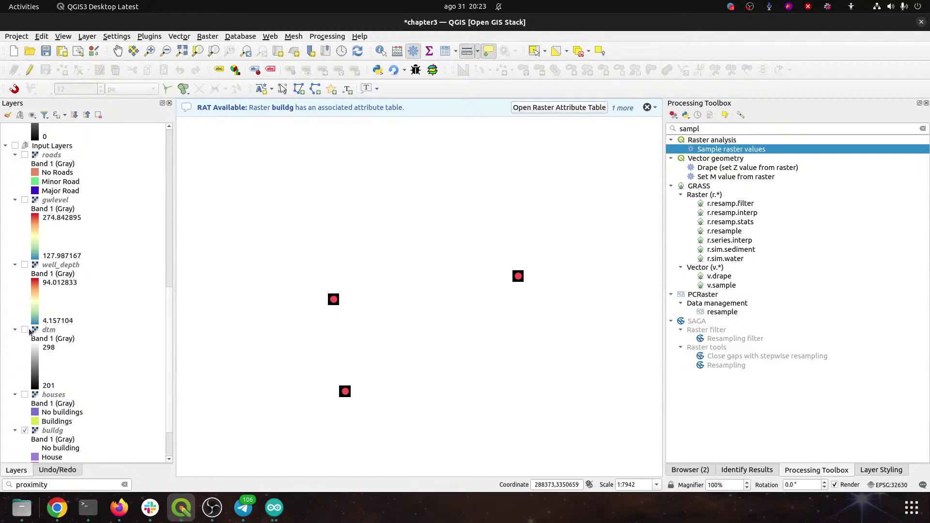
left_click(25, 330)
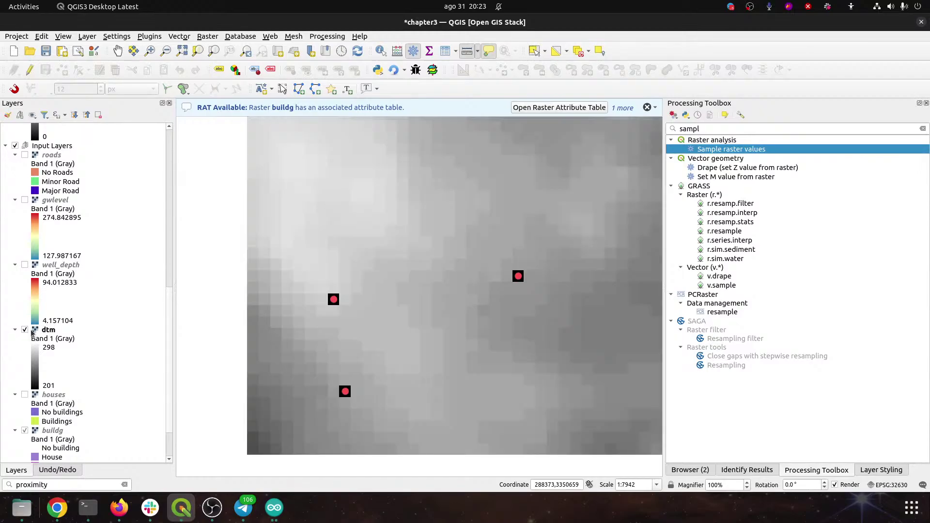
Step: Turn on the not-deep raster in the Criteria group
scroll(53, 280, "up", 6)
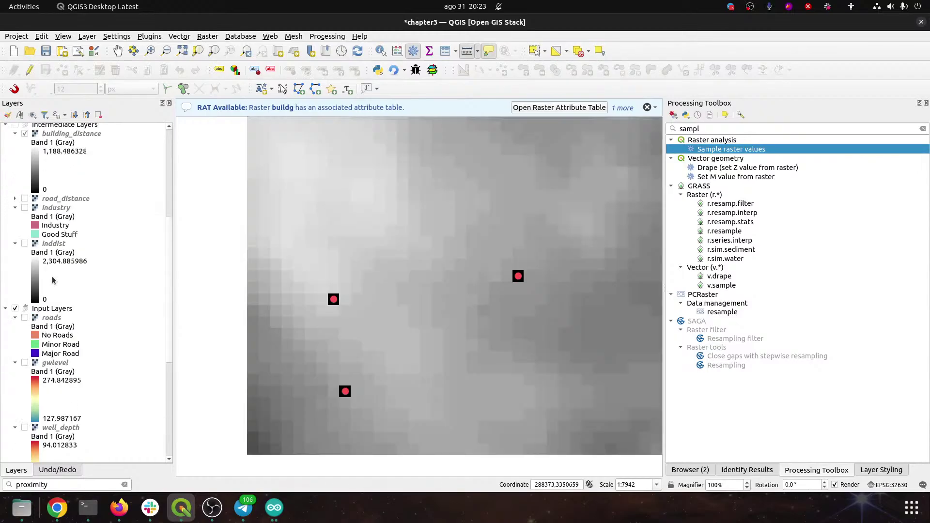
scroll(53, 280, "up", 6)
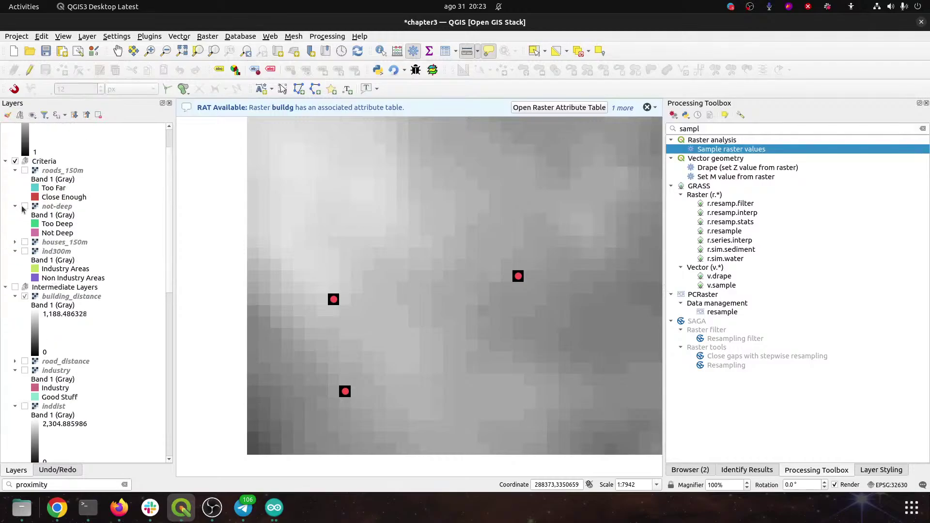
left_click(24, 206)
scroll(50, 249, "down", 2)
scroll(49, 252, "down", 6)
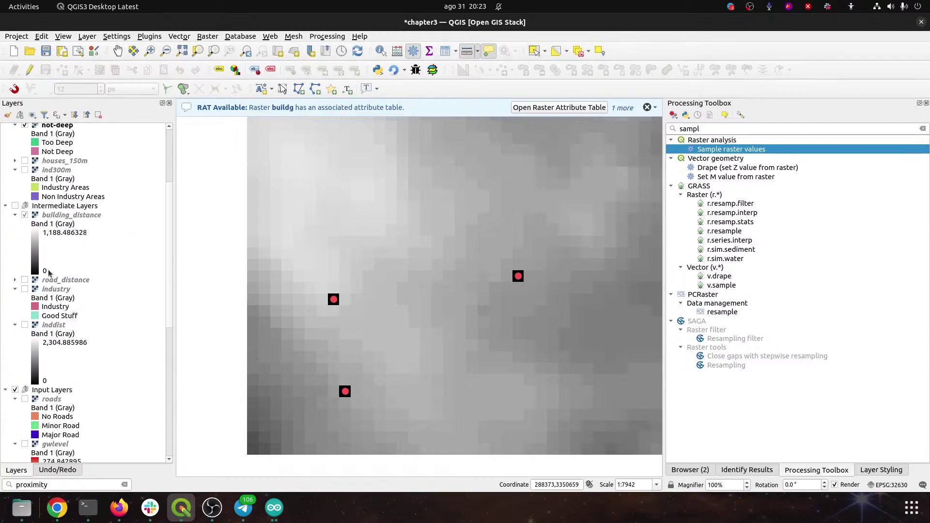
Step: Turn on the well_depth raster in the Input Layers group
scroll(51, 284, "down", 2)
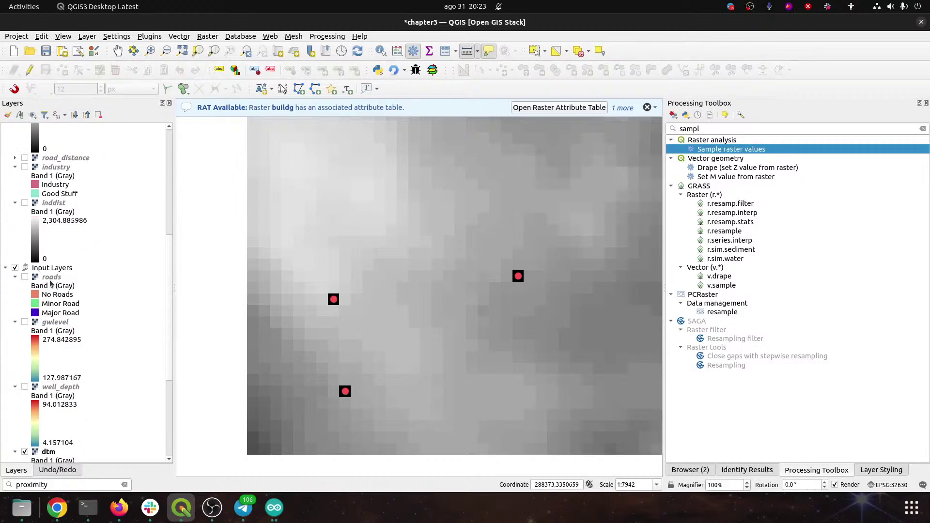
left_click(24, 386)
scroll(124, 255, "up", 9)
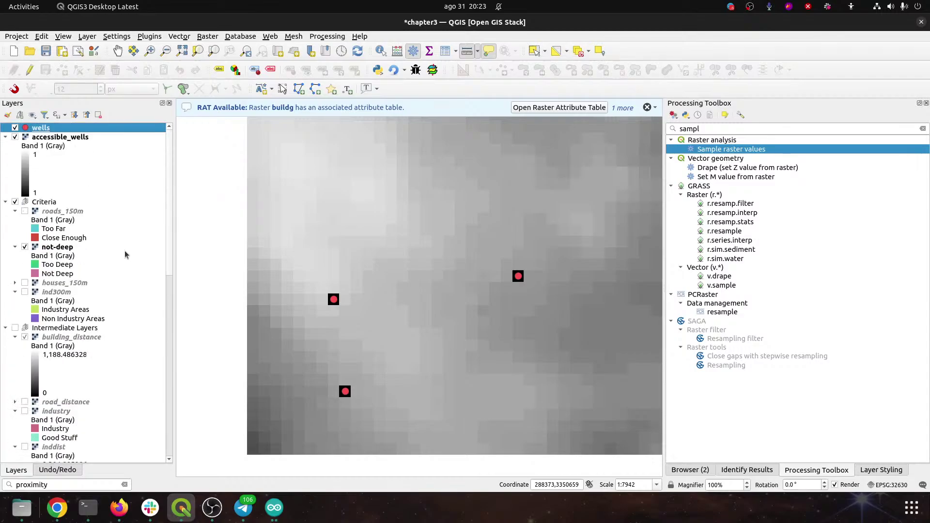
Step: Turn on the ind300m, roads_150m and houses_150m rasters in the Criteria group
left_click(25, 293)
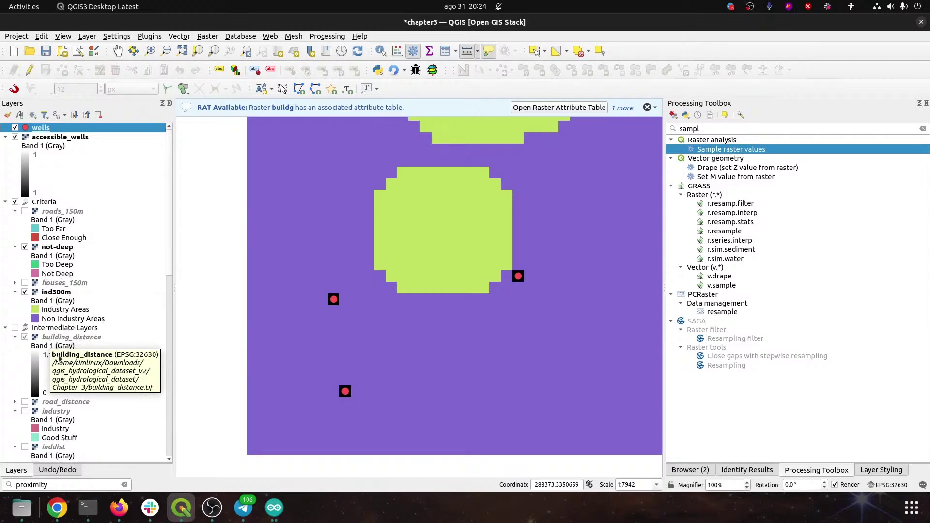
scroll(58, 359, "down", 6)
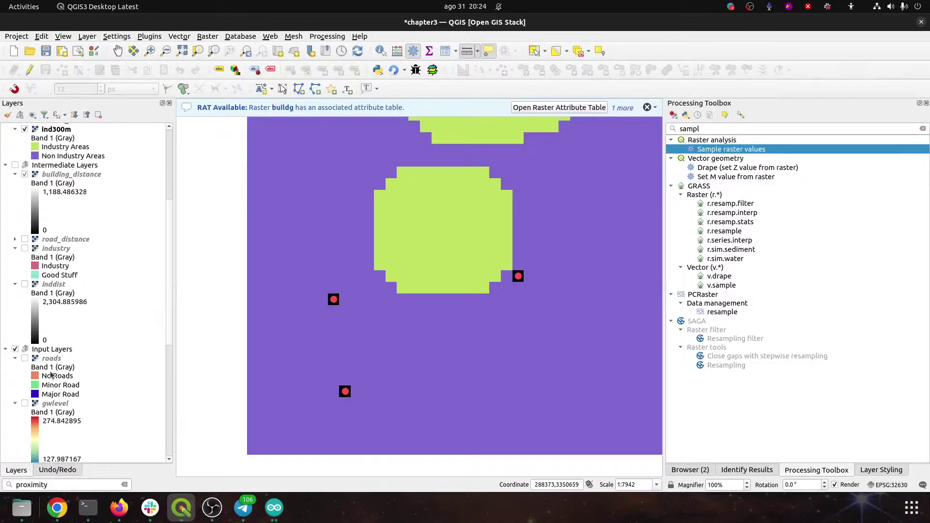
scroll(48, 376, "down", 5)
scroll(44, 373, "up", 11)
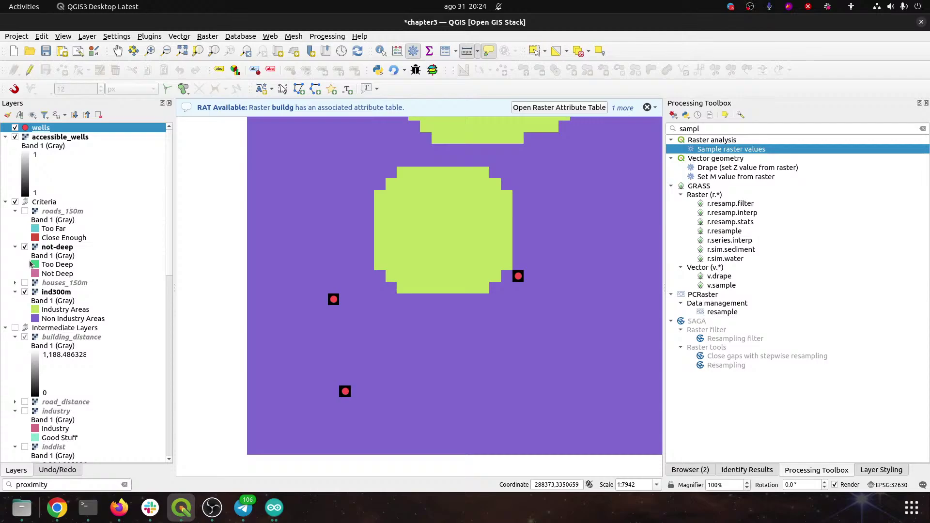
left_click(24, 212)
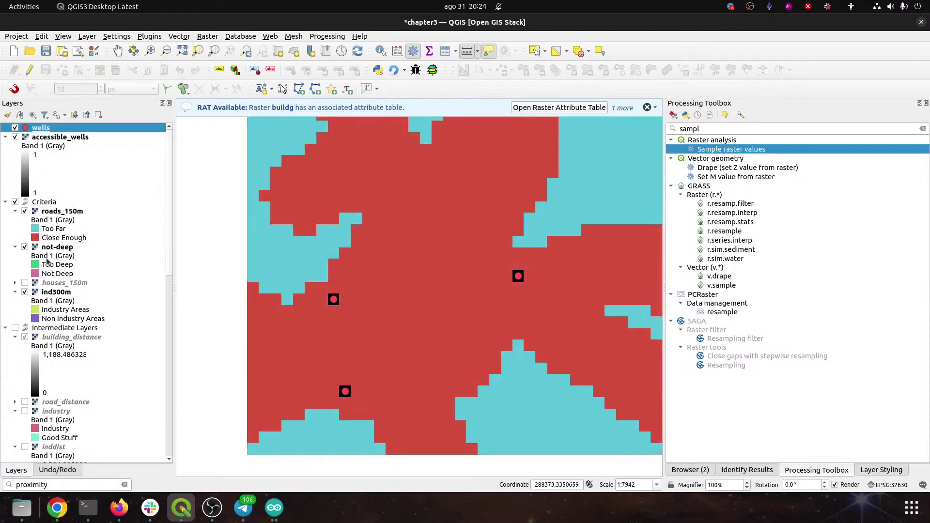
left_click(24, 283)
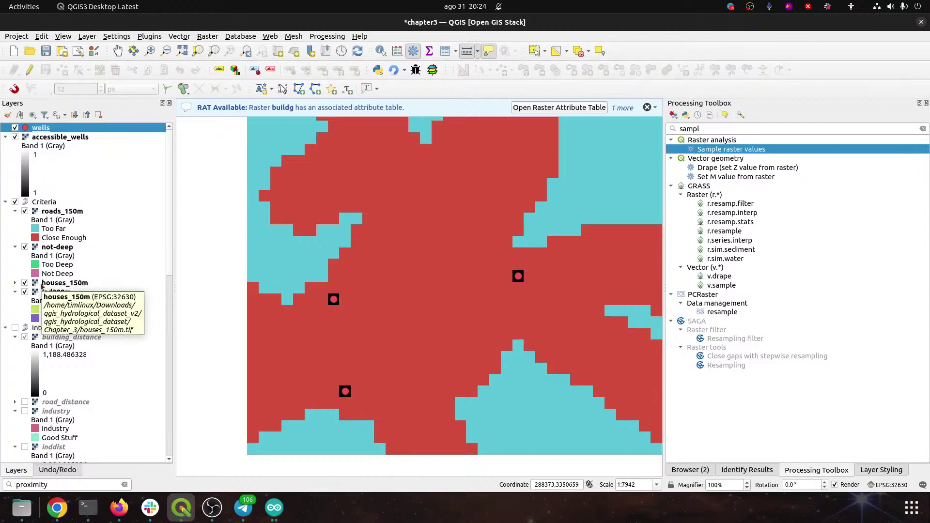
Step: Turn on the gwlevel raster in the Input Layers group
scroll(75, 363, "down", 1)
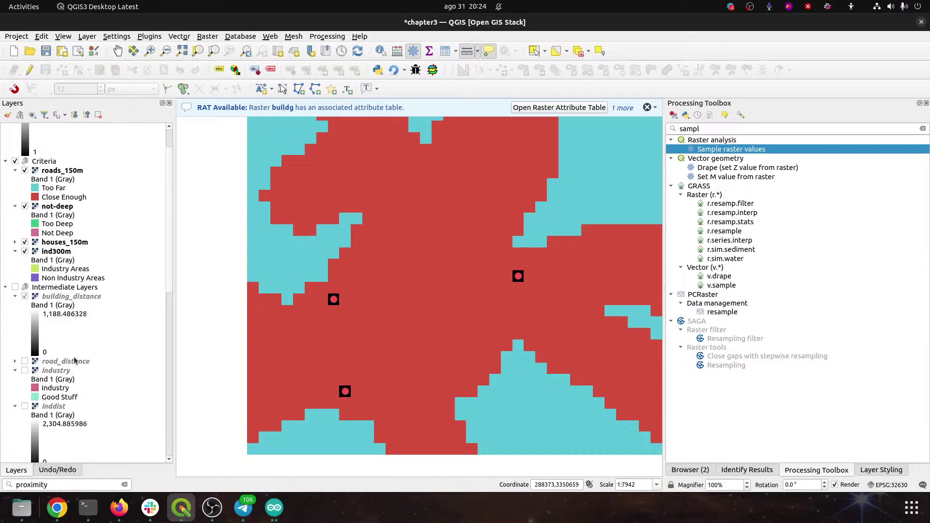
scroll(75, 358, "down", 2)
scroll(75, 358, "down", 1)
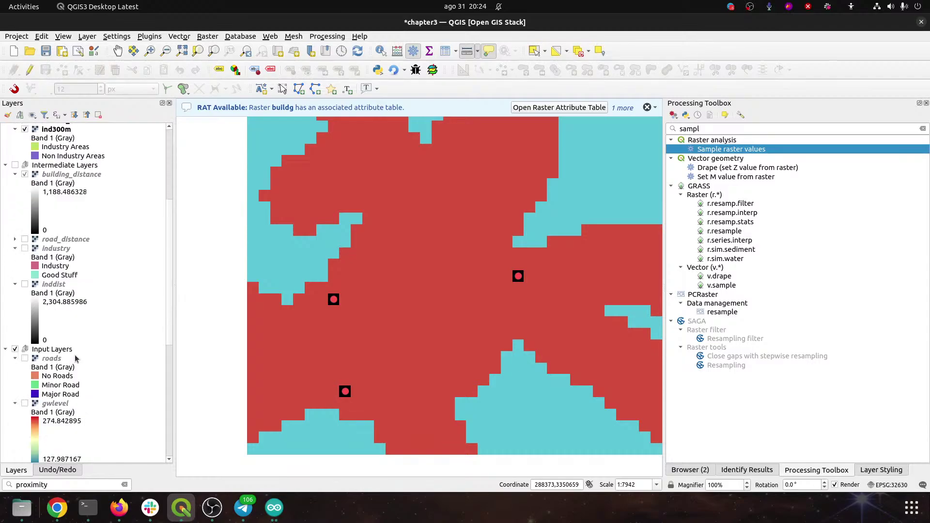
left_click(25, 403)
Step: Open the Point Sampling Tool with wells as the sampling points layer and enlarge the dialog to show every available source layer
left_click(434, 72)
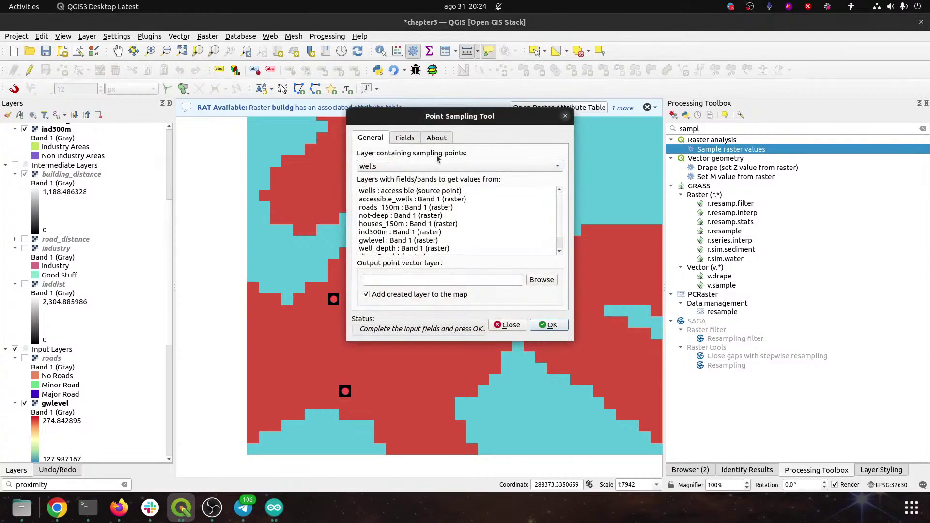
left_click(395, 168)
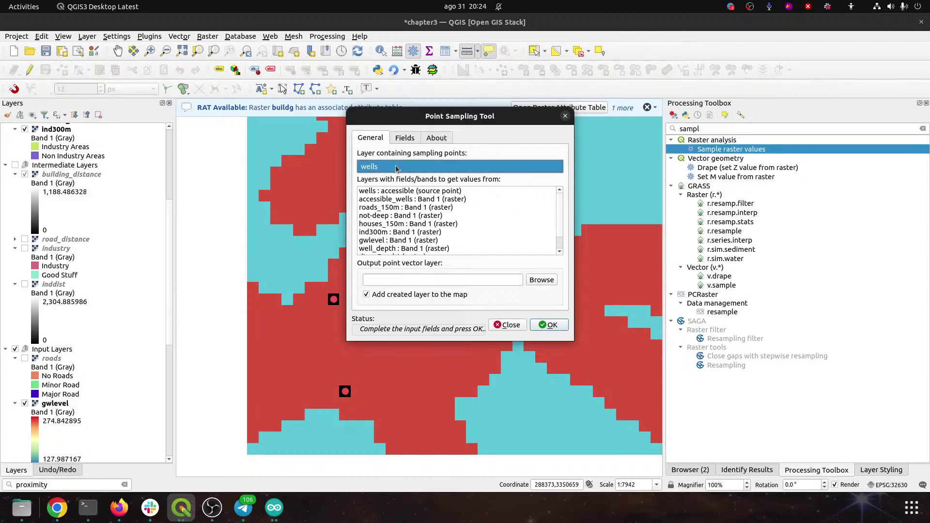
left_click(397, 168)
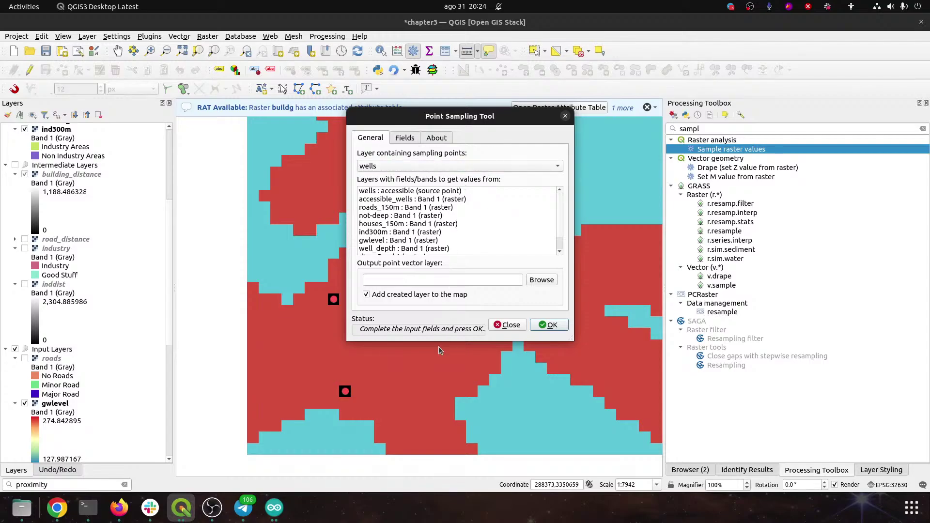
left_click_drag(440, 342, 443, 400)
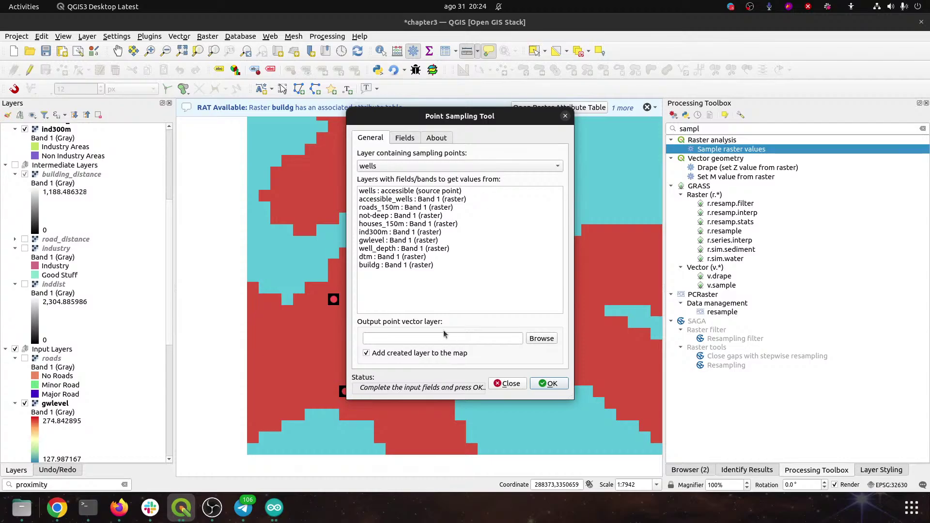
Step: Set the output point layer to wells_final in the Chapter_3 folder of qgis_hydrological_dataset, choosing Shapefiles as the file type after entering the name
left_click(543, 339)
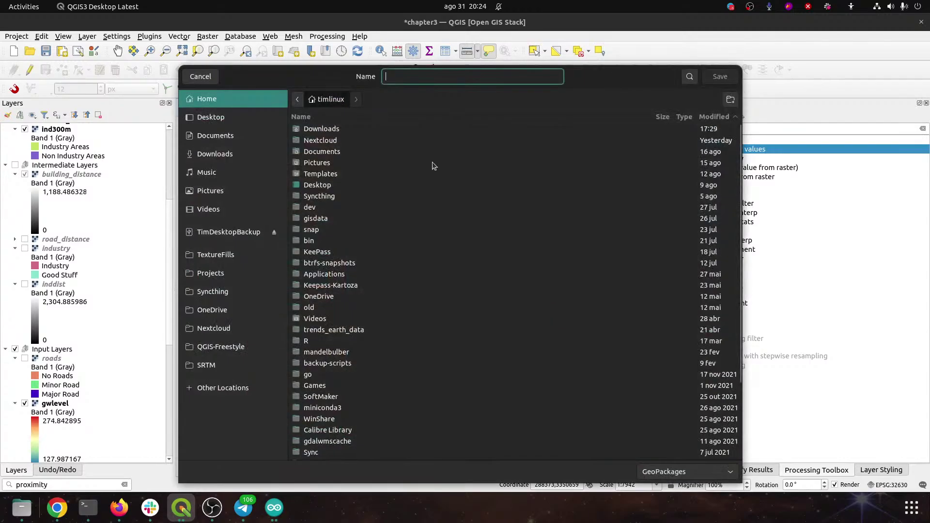
double_click(314, 130)
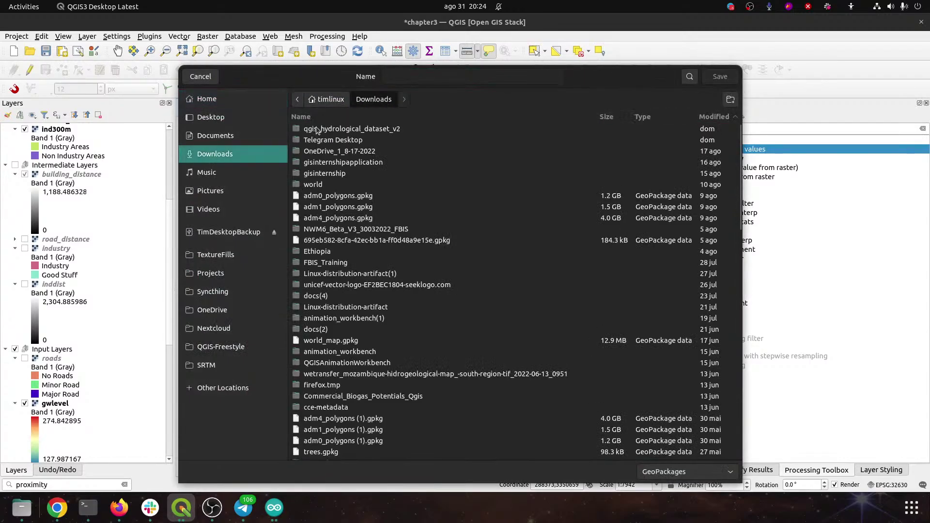
double_click(317, 130)
left_click(320, 129)
double_click(321, 130)
double_click(317, 128)
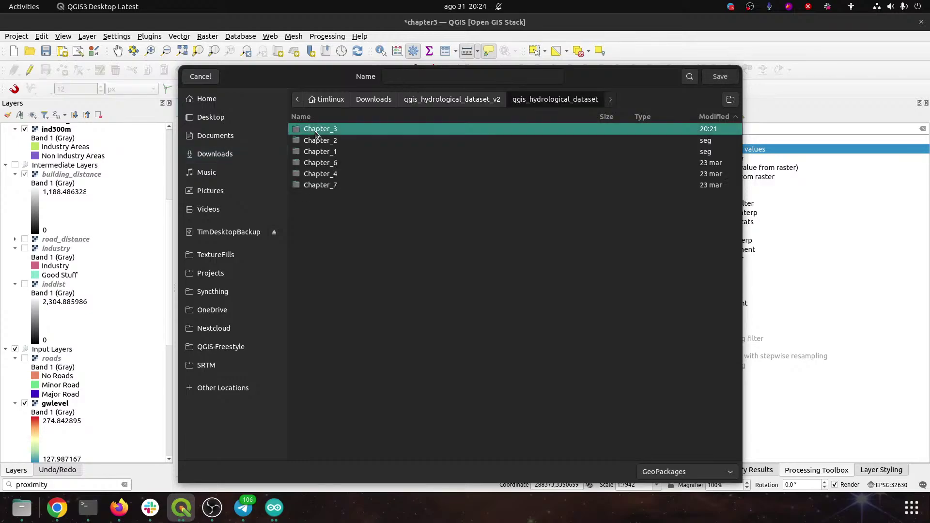
left_click(403, 78)
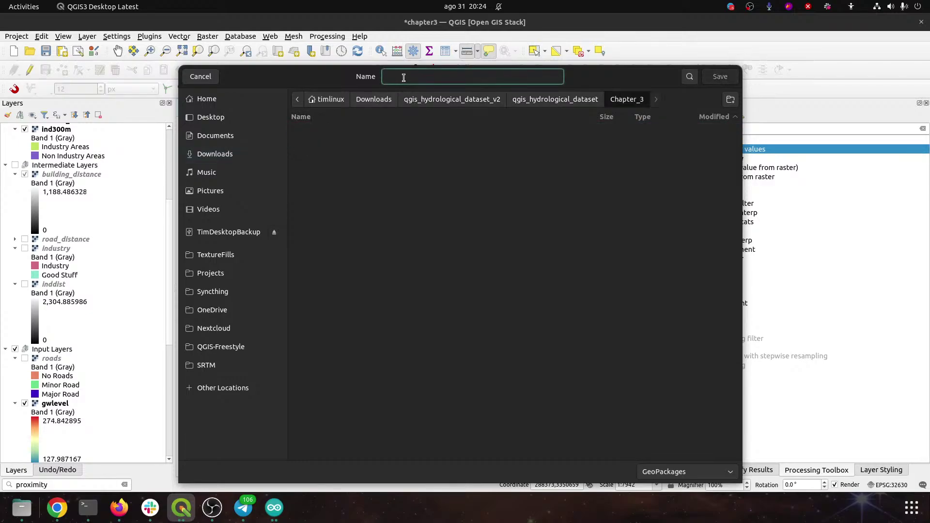
type("wells_final")
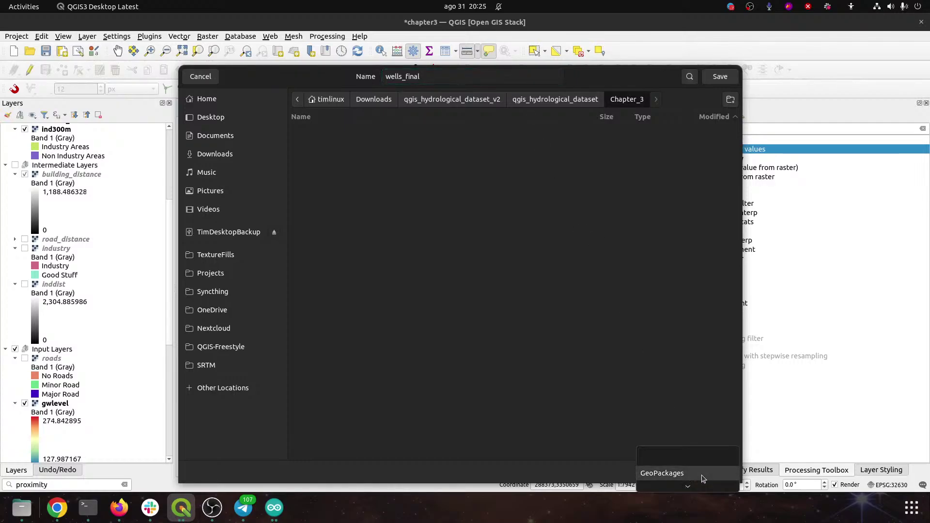
left_click(701, 472)
left_click(673, 484)
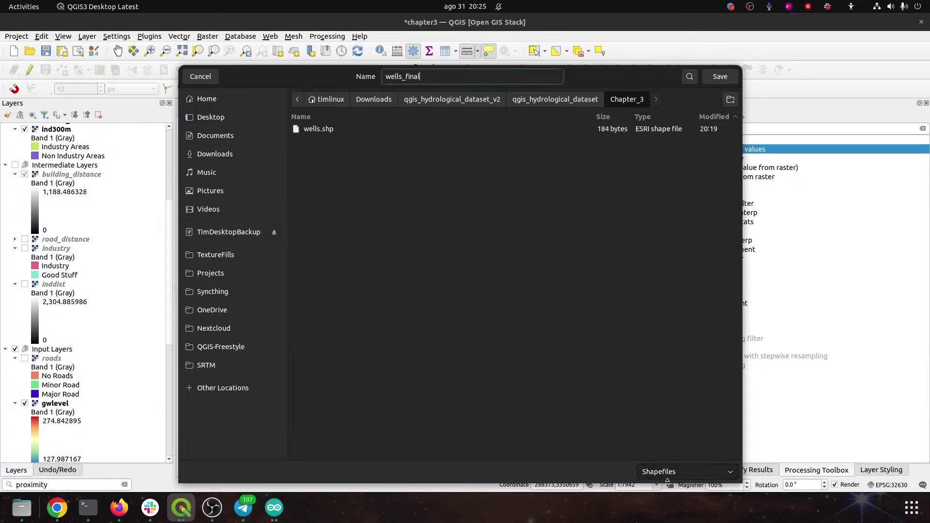
left_click(720, 76)
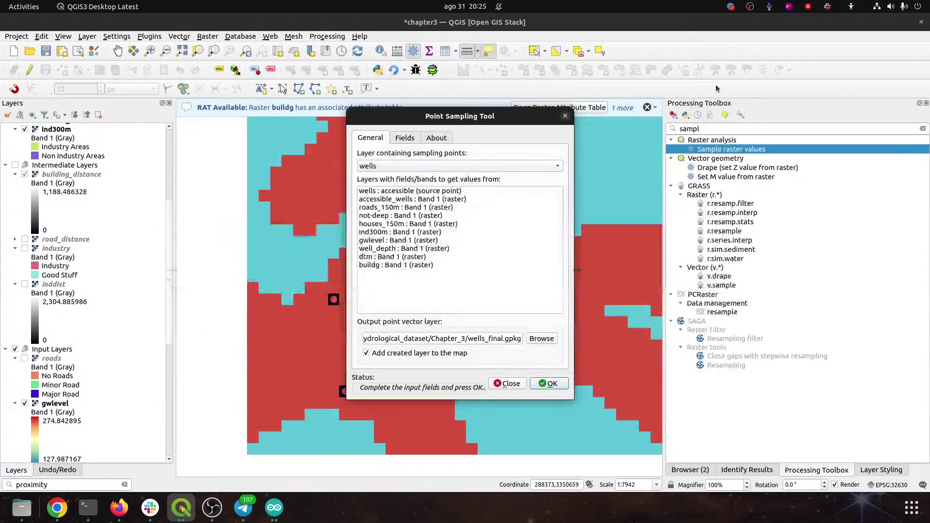
Step: Try to run the point sampling without any source fields or bands selected
left_click(551, 384)
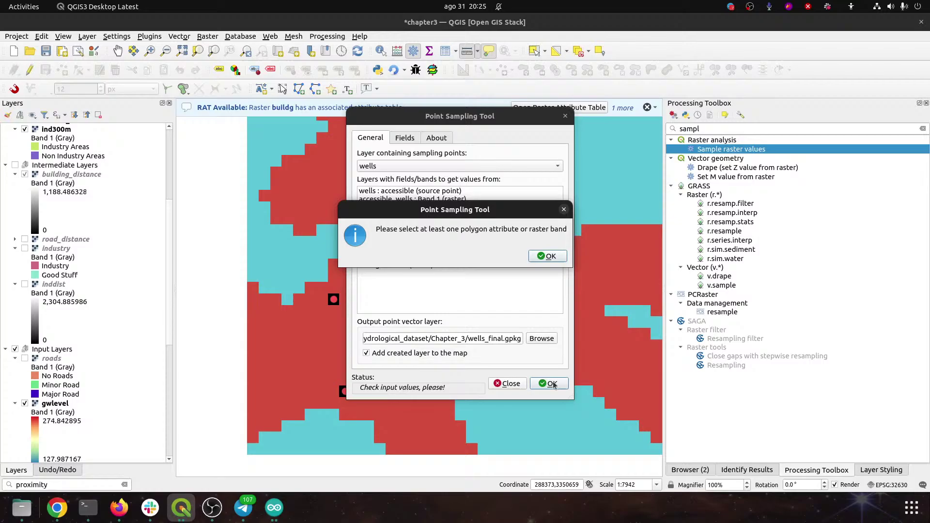
left_click(553, 257)
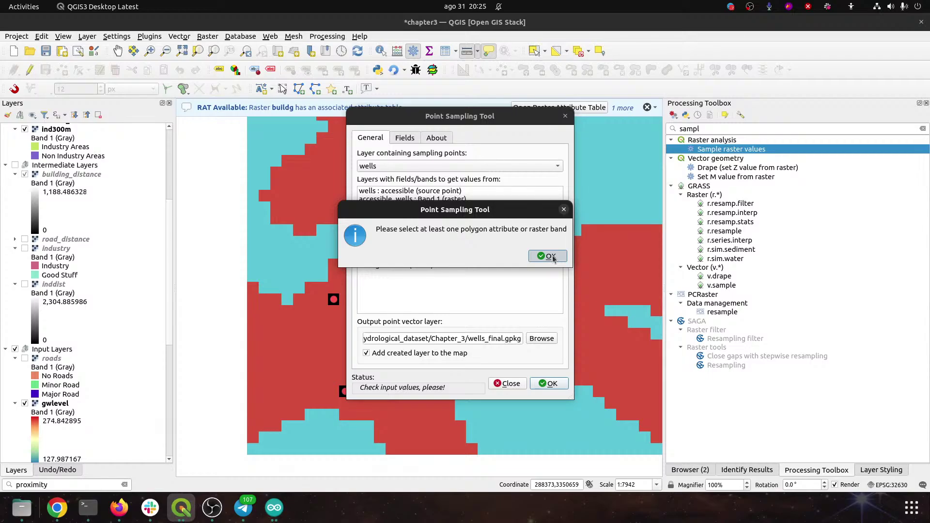
left_click(553, 257)
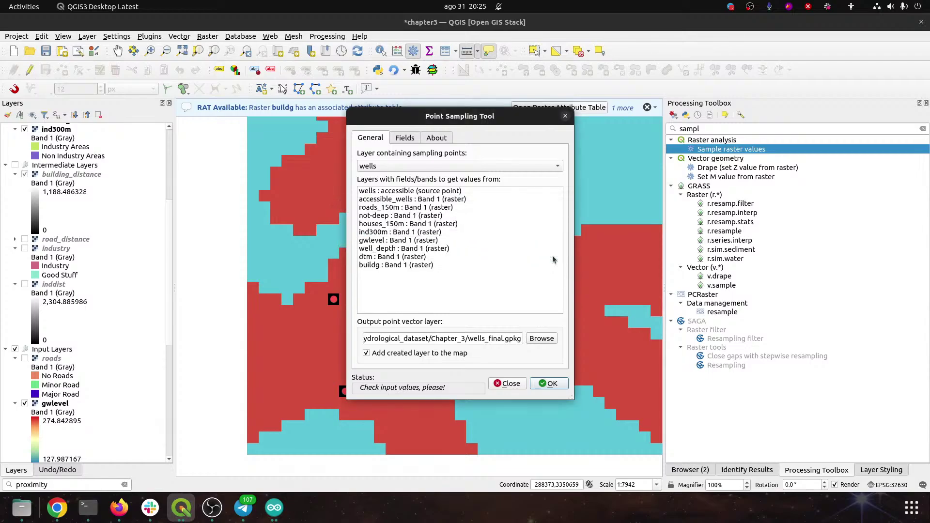
Step: Select all listed sources for sampling, from the wells accessible field through the buildg raster band
left_click(372, 190)
left_click(379, 257, "shift")
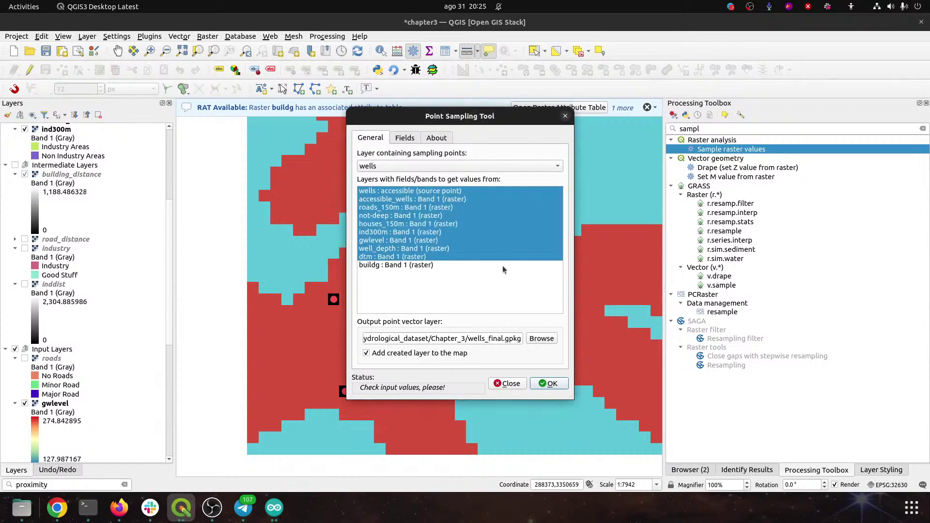
left_click(417, 266, "shift")
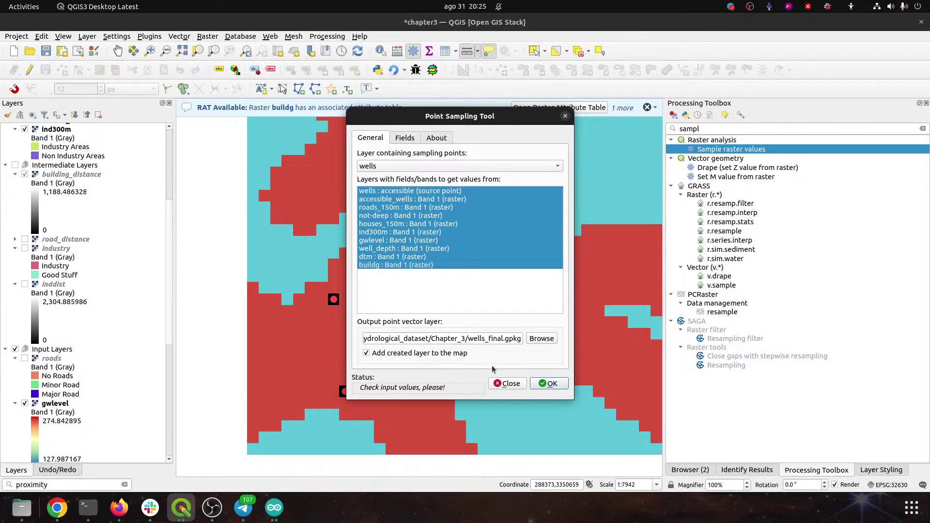
Step: Set the output to the shapefile wells_final.shp in the Chapter_3 folder and try to run the point sampling
left_click(533, 339)
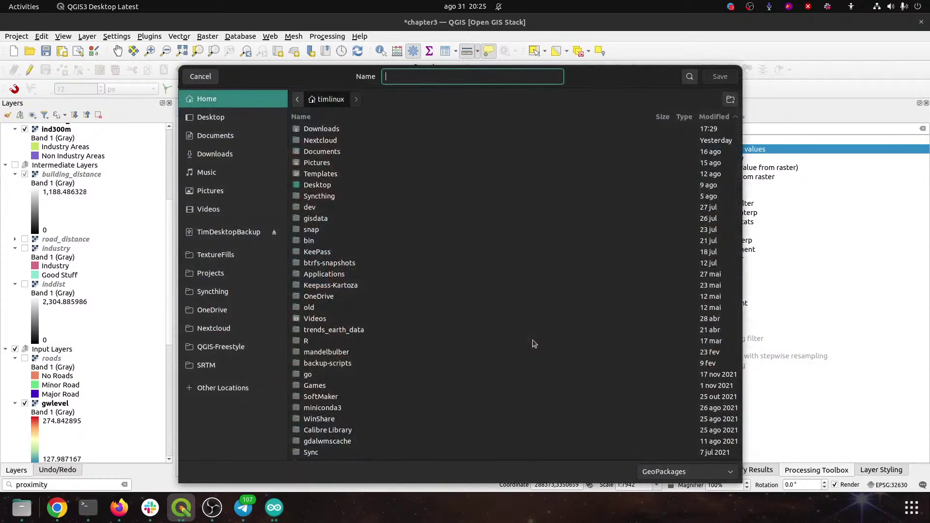
left_click(670, 474)
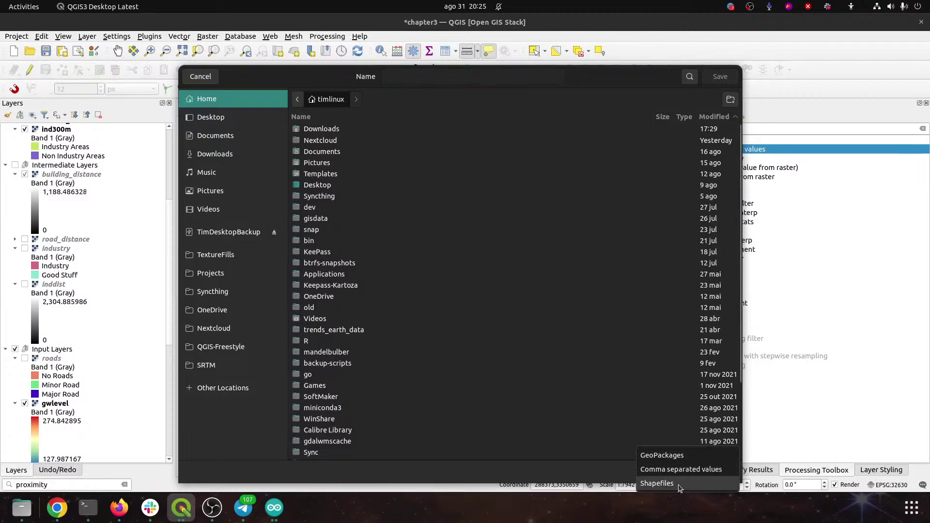
left_click(676, 484)
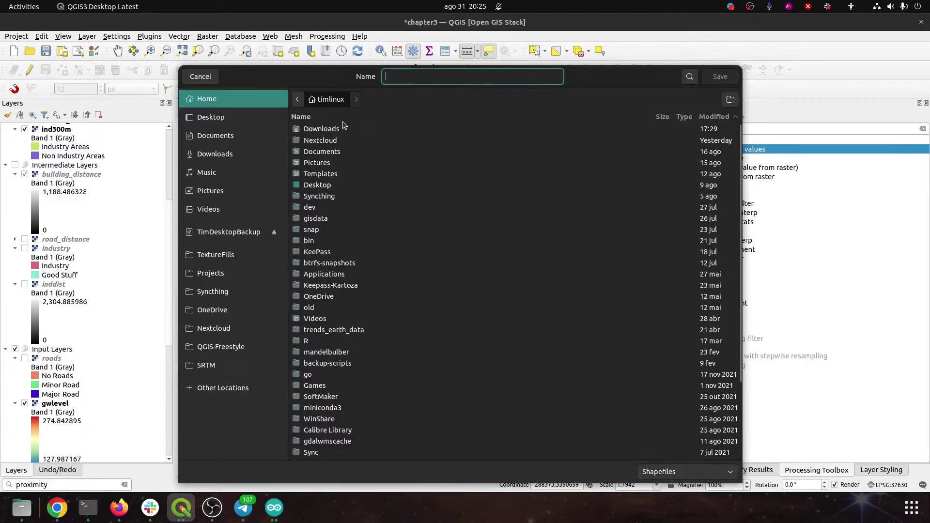
double_click(313, 161)
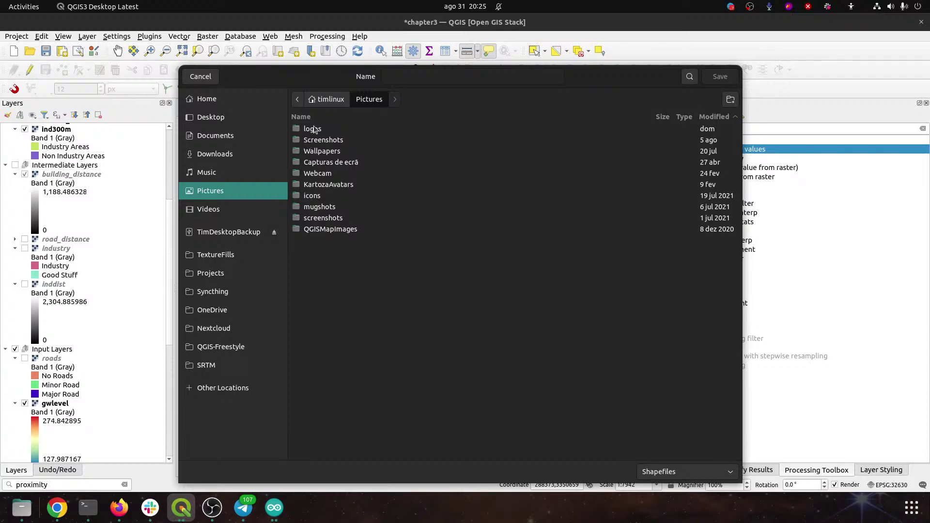
left_click(335, 100)
double_click(317, 129)
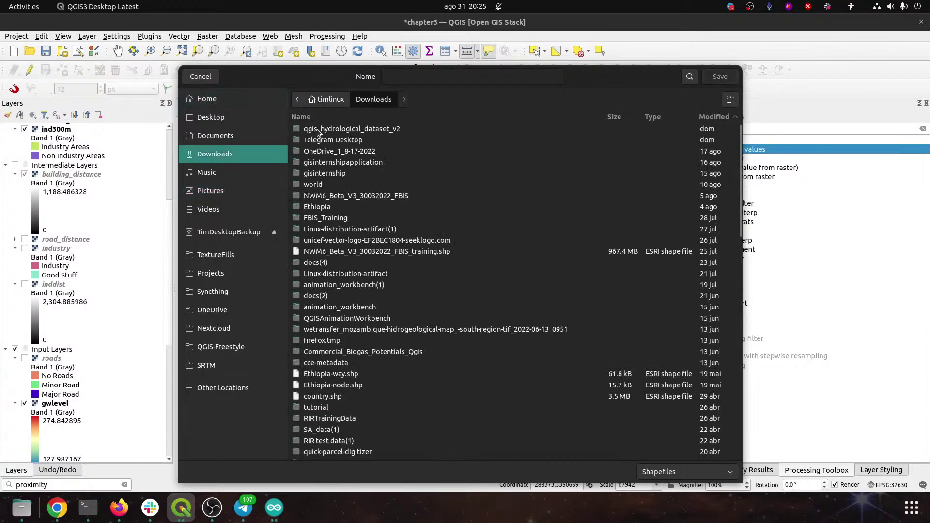
double_click(317, 129)
double_click(317, 129)
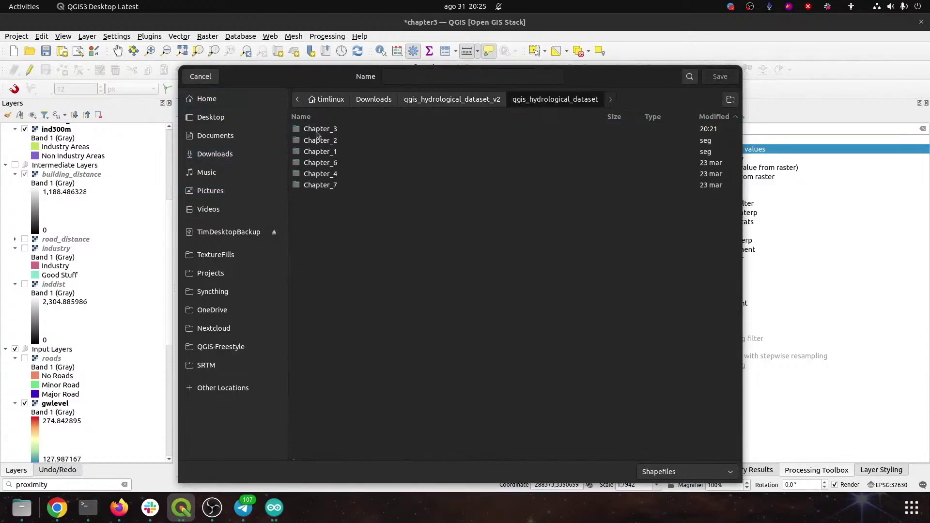
double_click(316, 130)
left_click(315, 130)
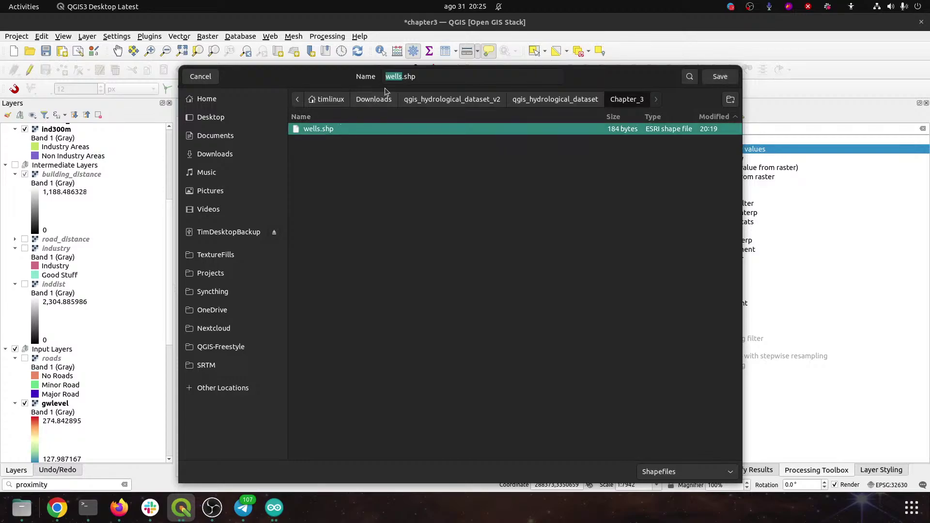
left_click(401, 77)
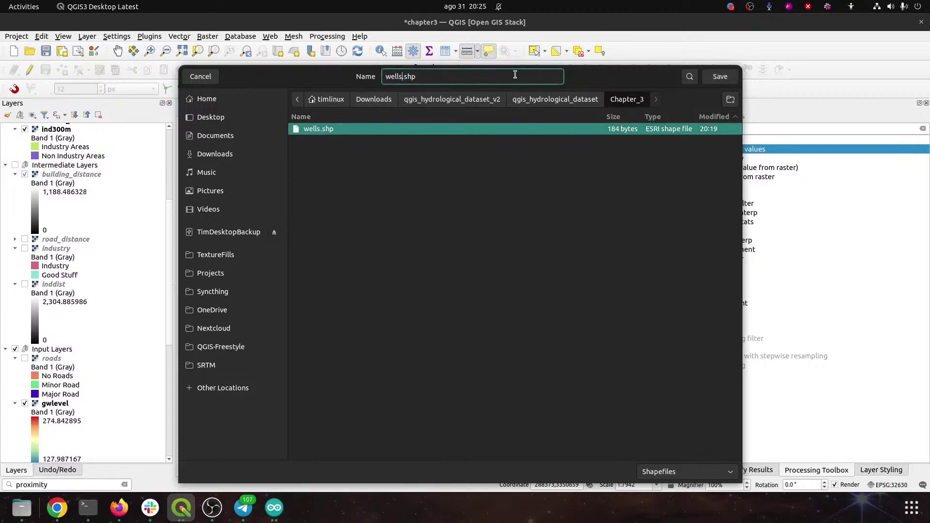
type("_final")
key("Return")
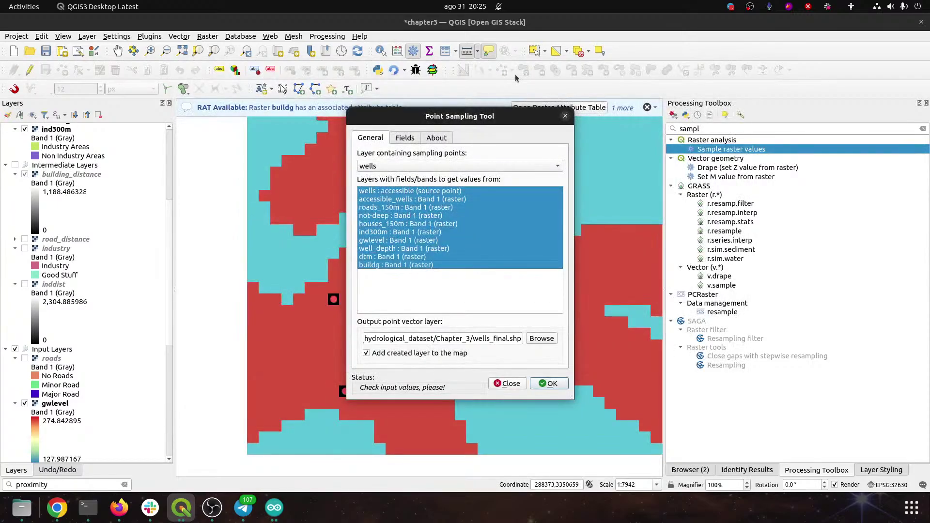
left_click(552, 384)
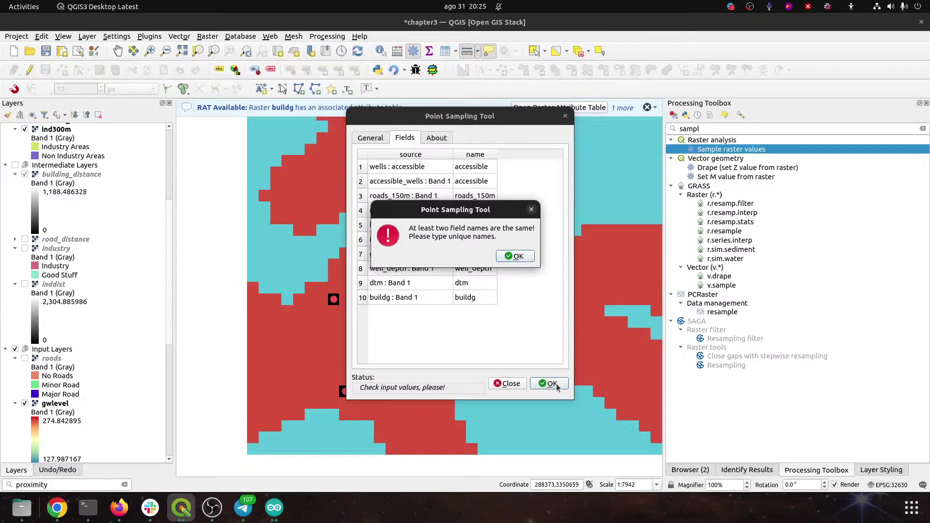
Step: Try to make the output name of the wells accessible field unique by adding a suffix to it
left_click(519, 257)
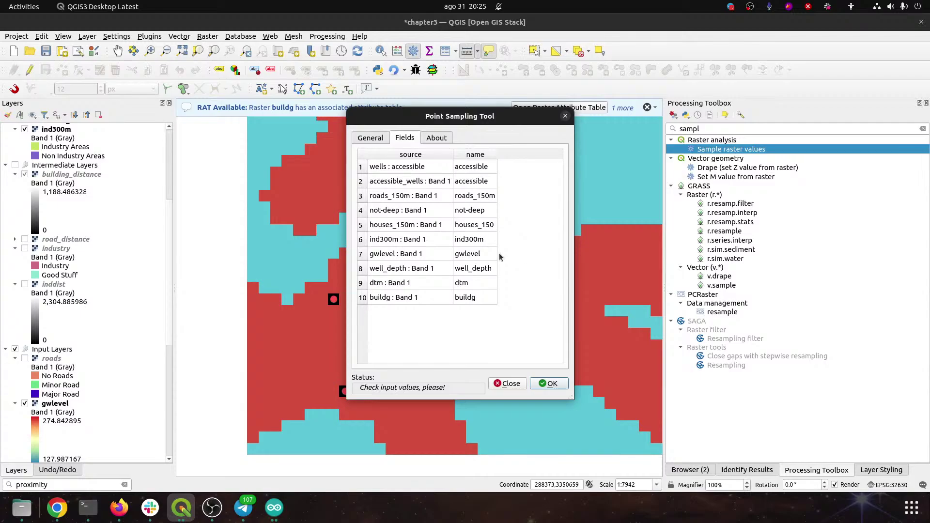
left_click(424, 169)
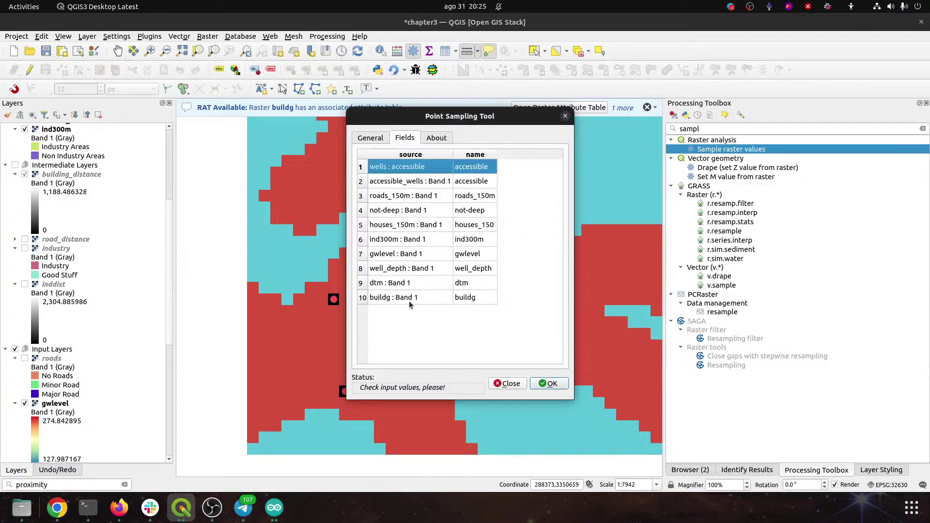
left_click(411, 302)
left_click(414, 170)
left_click(479, 179)
double_click(477, 167)
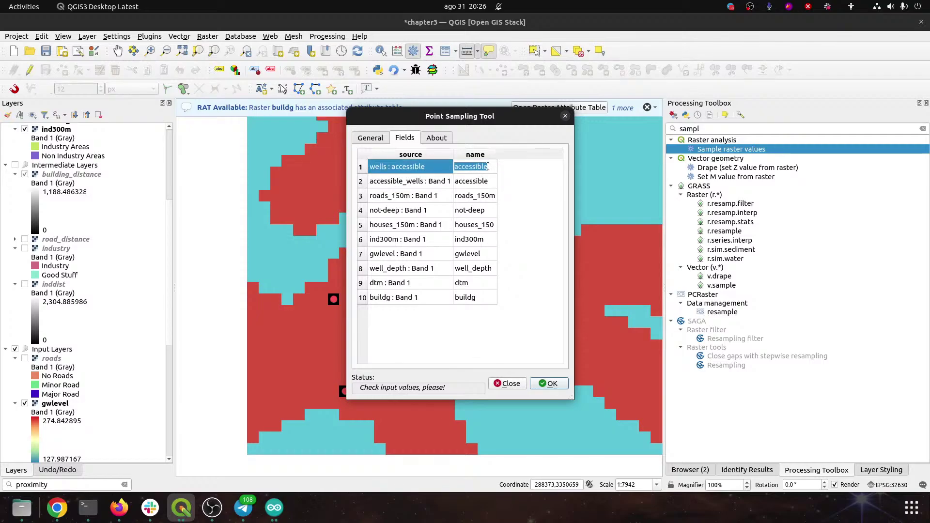
left_click(492, 167)
type("_fcan")
key("Return")
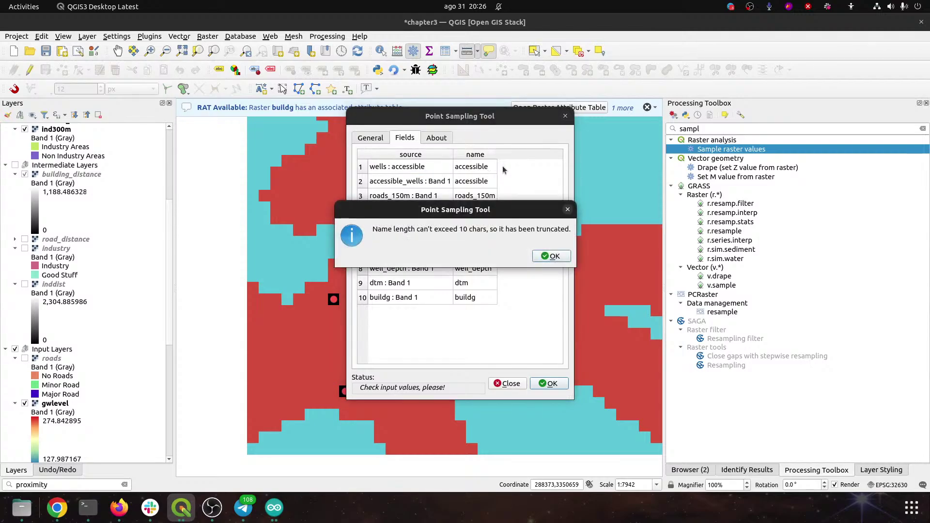
left_click(548, 257)
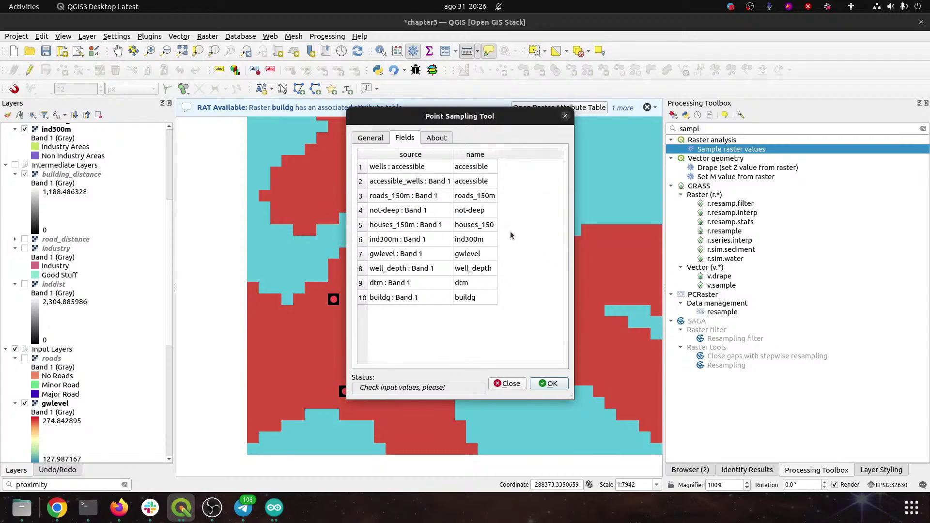
Step: Rename the output name of the wells accessible field to access and run the point sampling
left_click(483, 169)
left_click(482, 167)
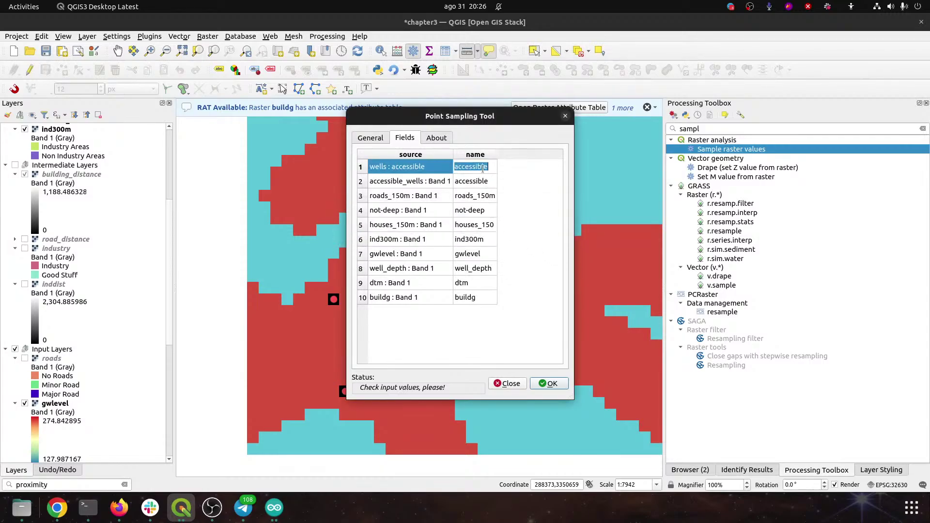
type("access")
key("Return")
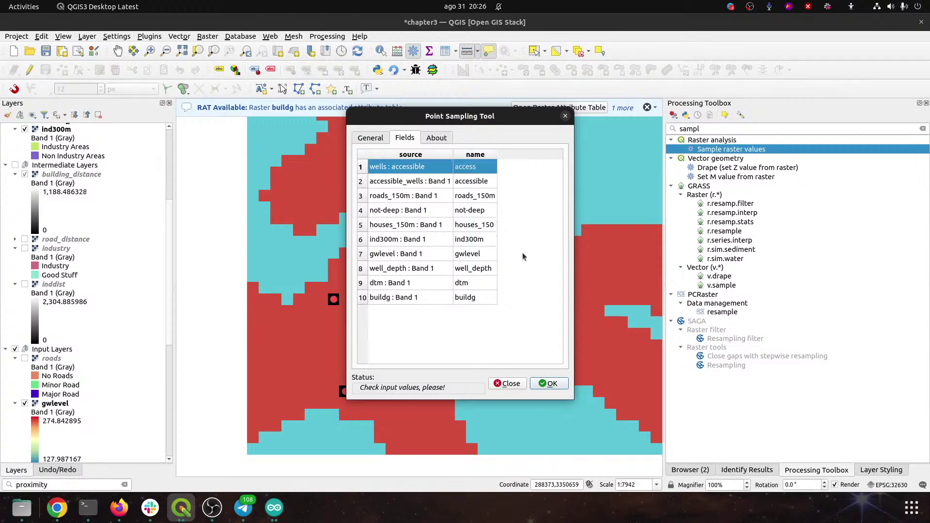
left_click(548, 383)
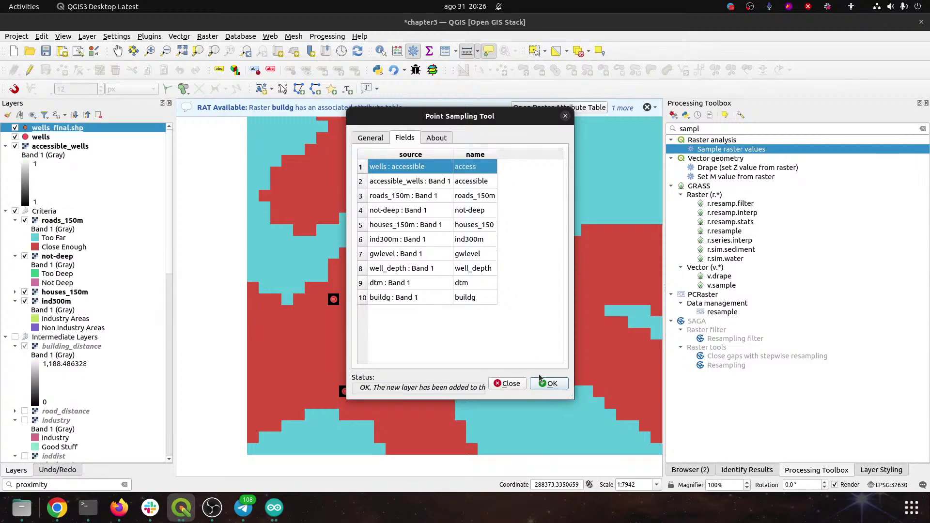
left_click(506, 383)
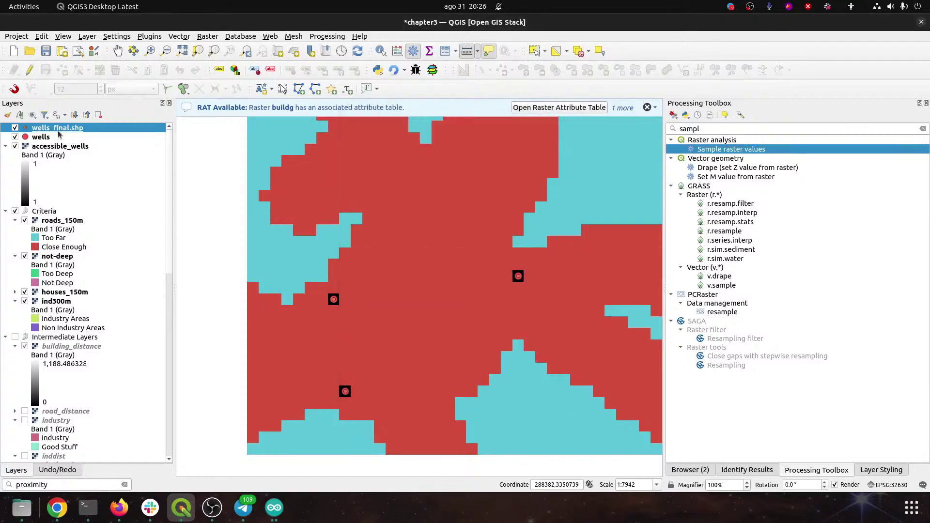
Step: Examine the sampled values in the wells_final.shp attribute table and save the project
left_click(445, 51)
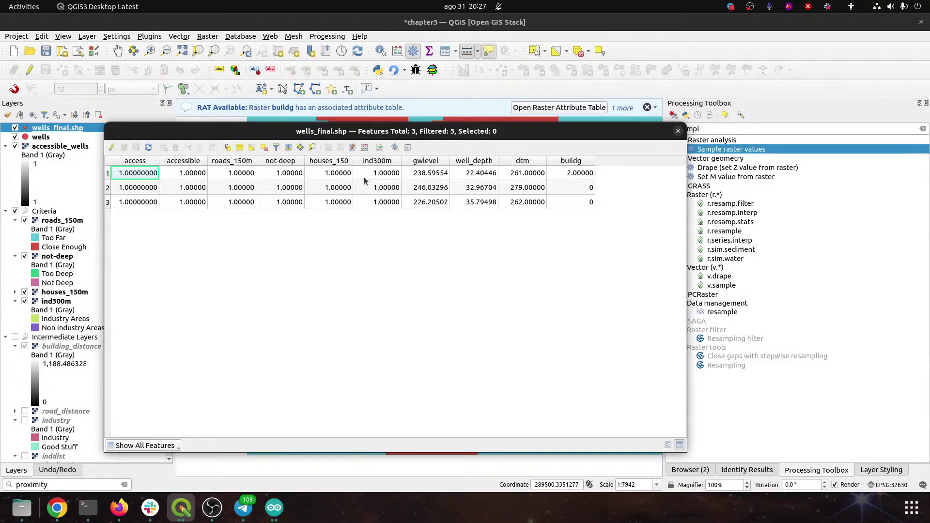
left_click(677, 131)
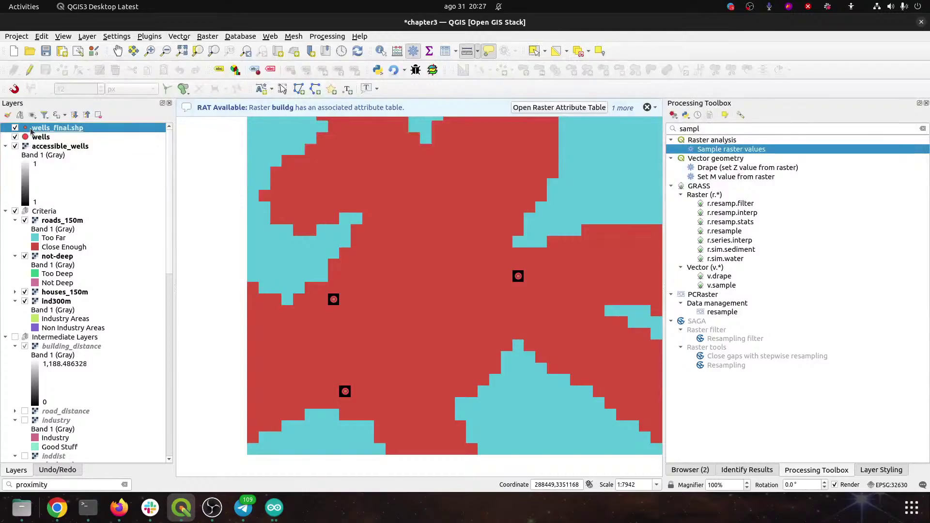
key("ctrl+s")
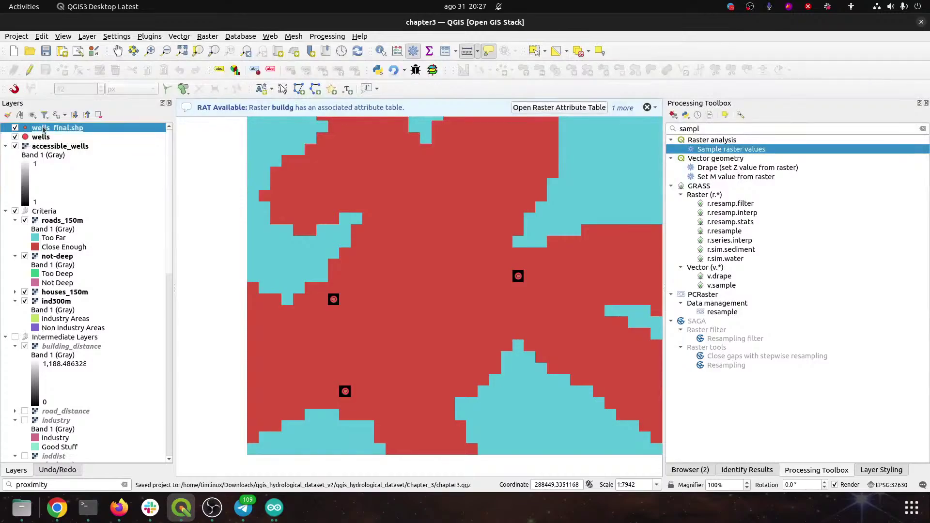
Step: Remove the wells_final.shp and wells layers from the project
key("ctrl+d")
left_click(500, 255)
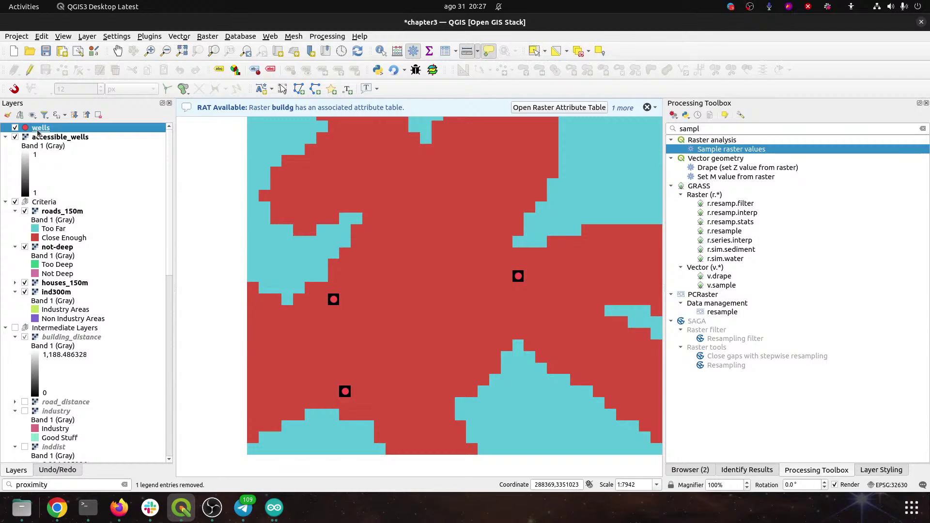
key("ctrl+d")
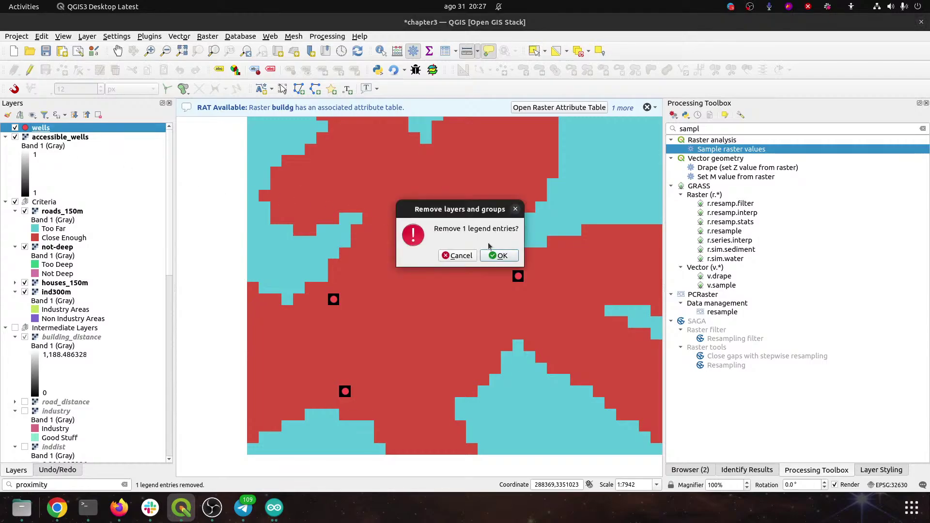
left_click(499, 254)
Step: With the well_depth raster selected, search for the vector creation algorithms and open Raster pixels to points
scroll(152, 259, "down", 15)
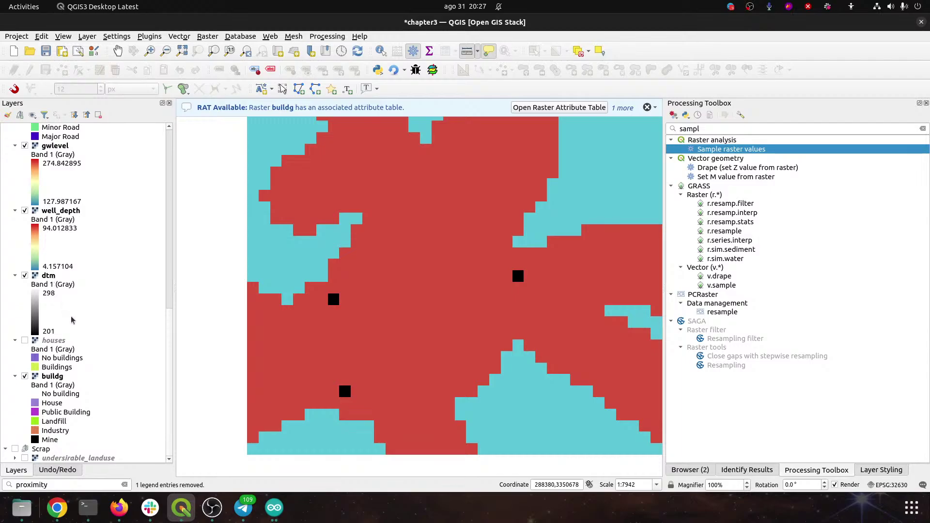
scroll(72, 317, "up", 5)
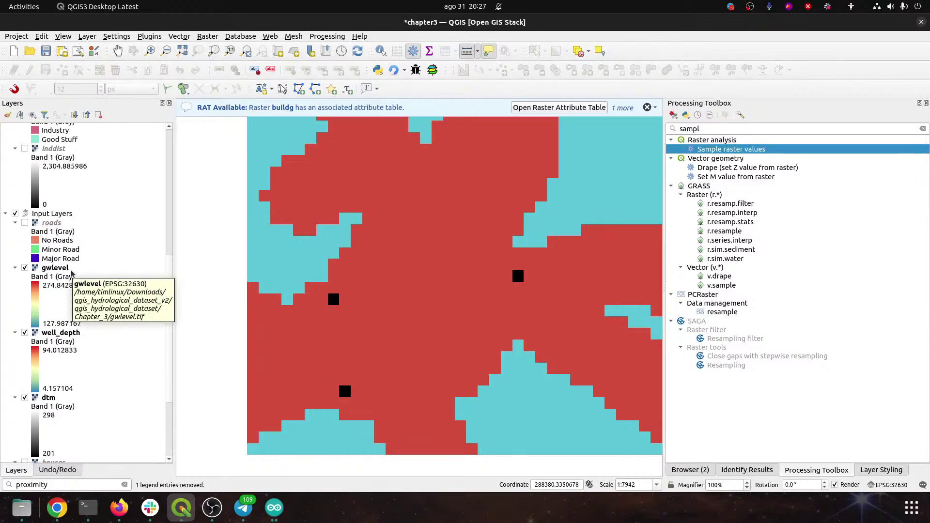
scroll(72, 274, "up", 2)
scroll(71, 274, "up", 4)
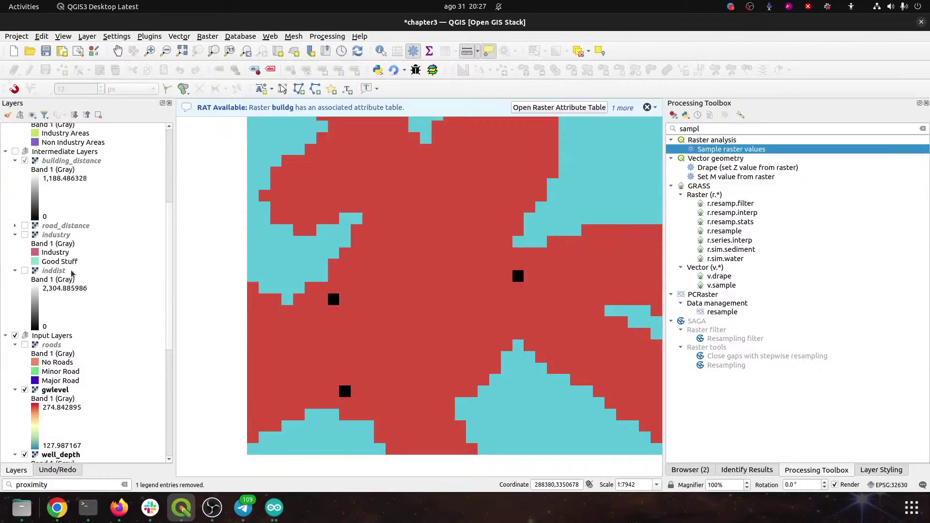
scroll(71, 274, "up", 4)
scroll(59, 279, "down", 16)
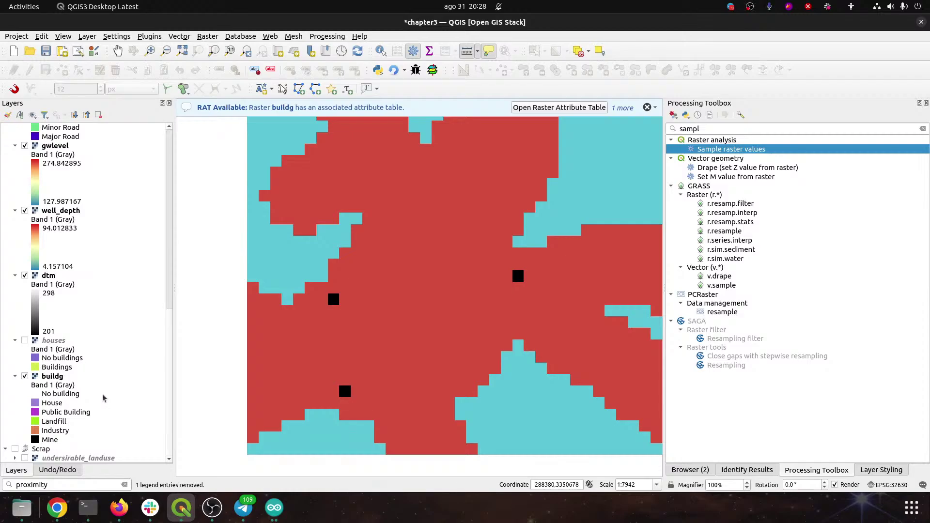
scroll(72, 320, "up", 2)
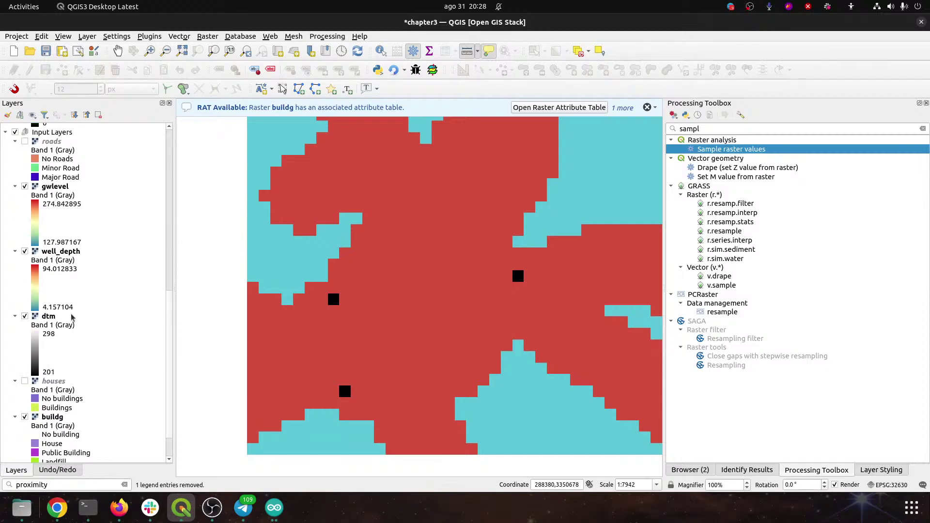
left_click(54, 251)
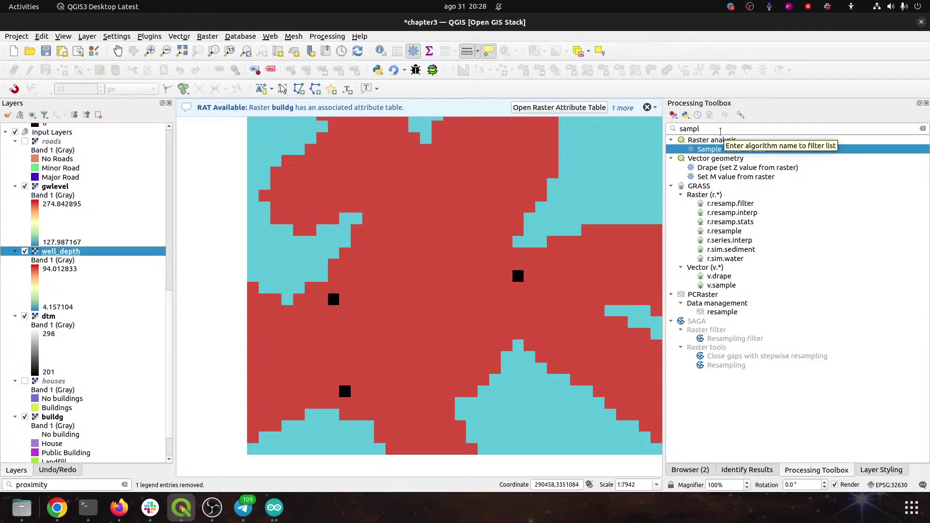
double_click(720, 129)
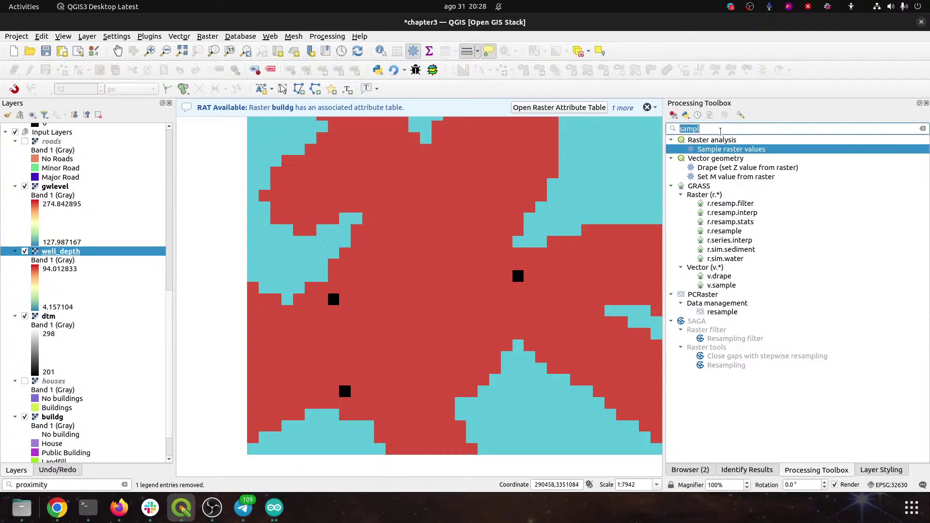
type("ce")
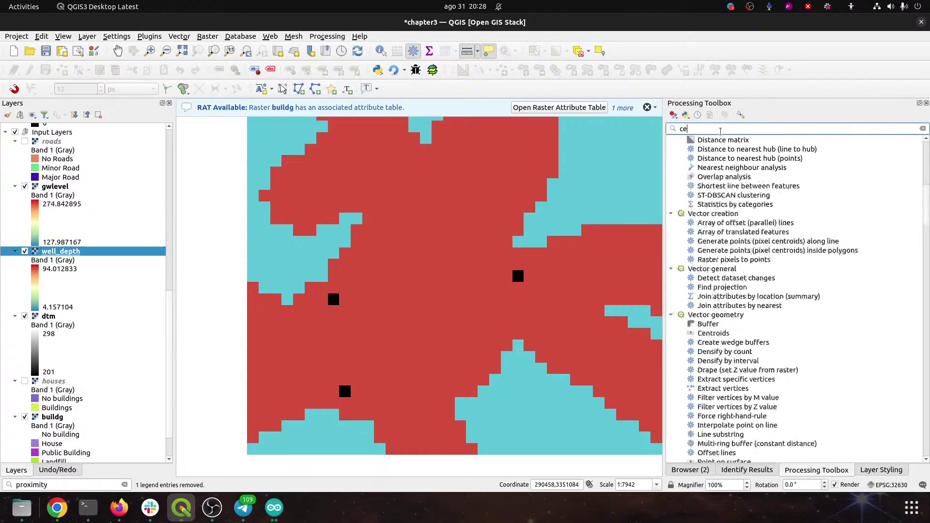
key("BackSpace")
key("BackSpace")
type("ve")
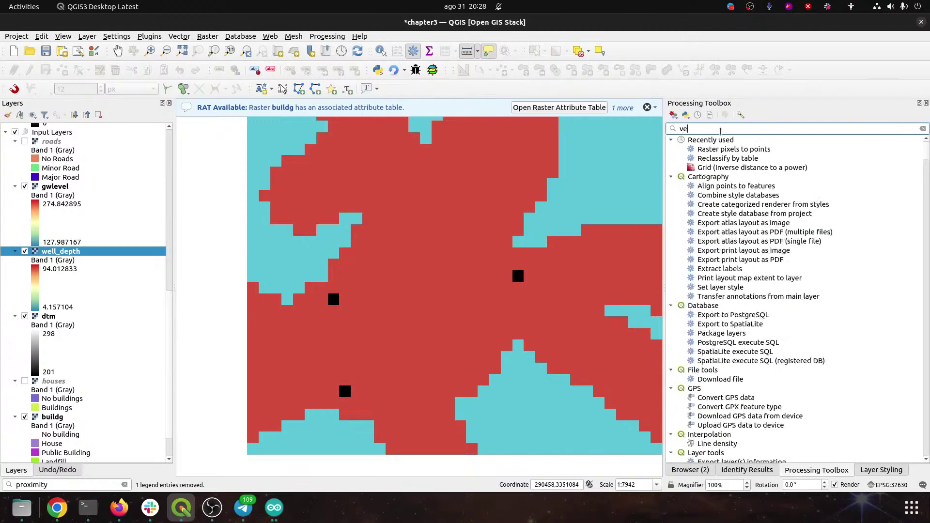
type("ctor creat")
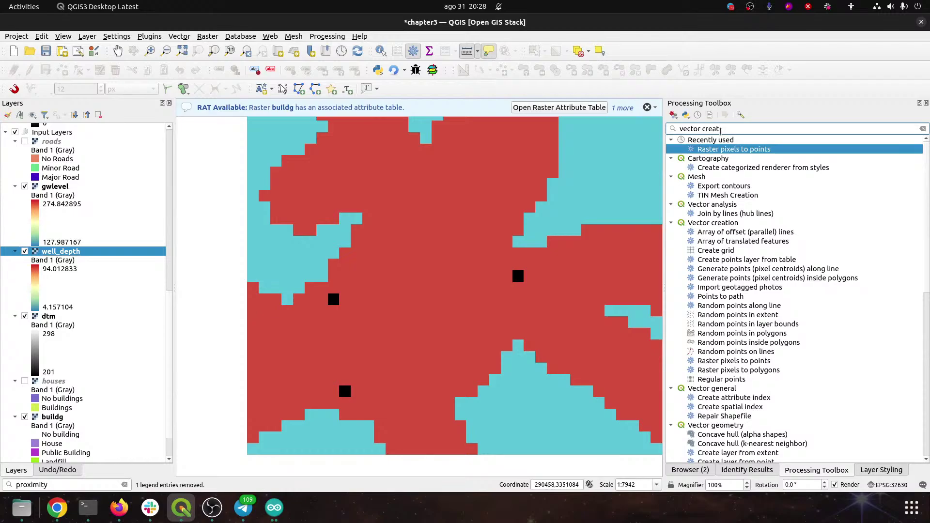
double_click(745, 362)
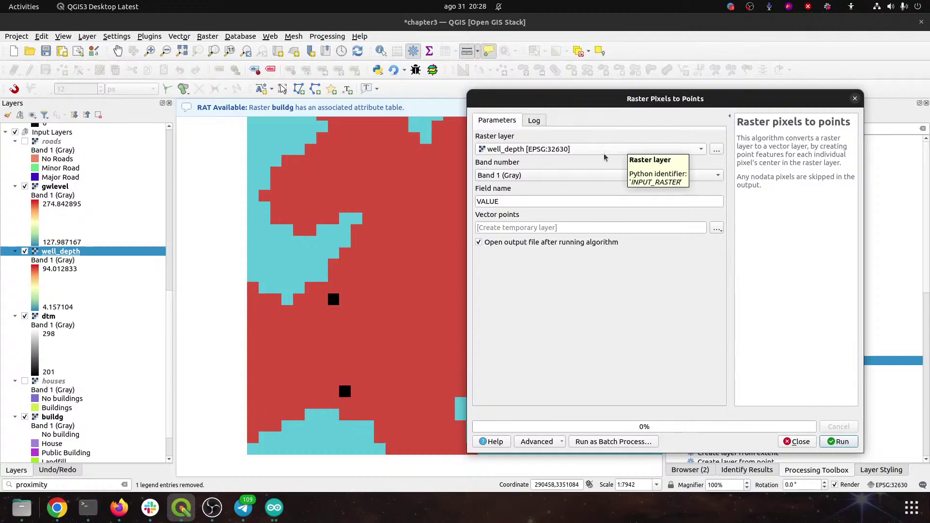
Step: Convert the well_depth pixels to points with the field name accessible, replacing the existing wells.shp in the Chapter_3 folder
left_click_drag(626, 201, 443, 196)
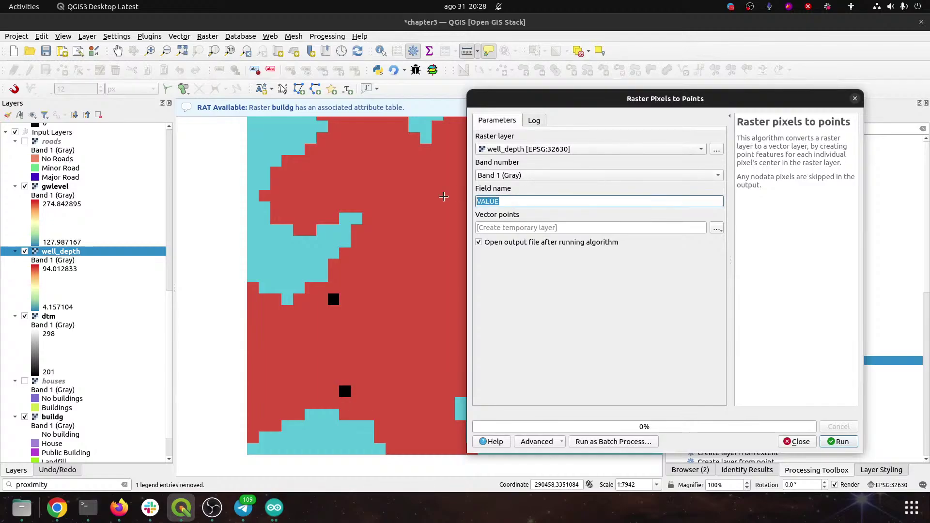
type("accessible")
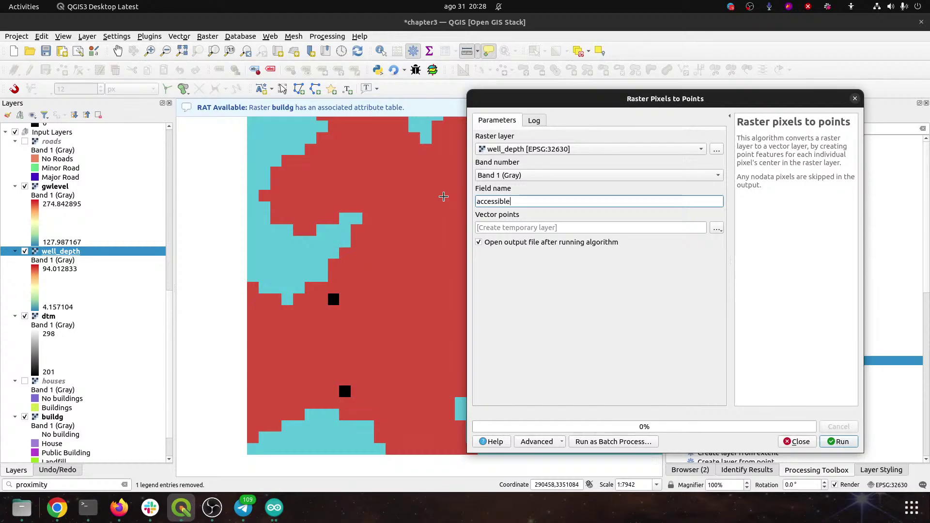
left_click(719, 230)
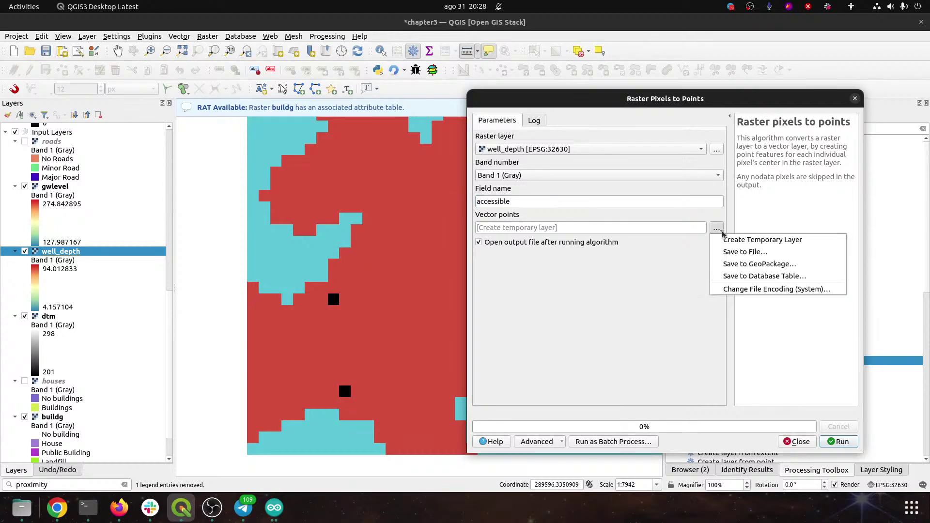
left_click(720, 231)
left_click(720, 230)
left_click(743, 254)
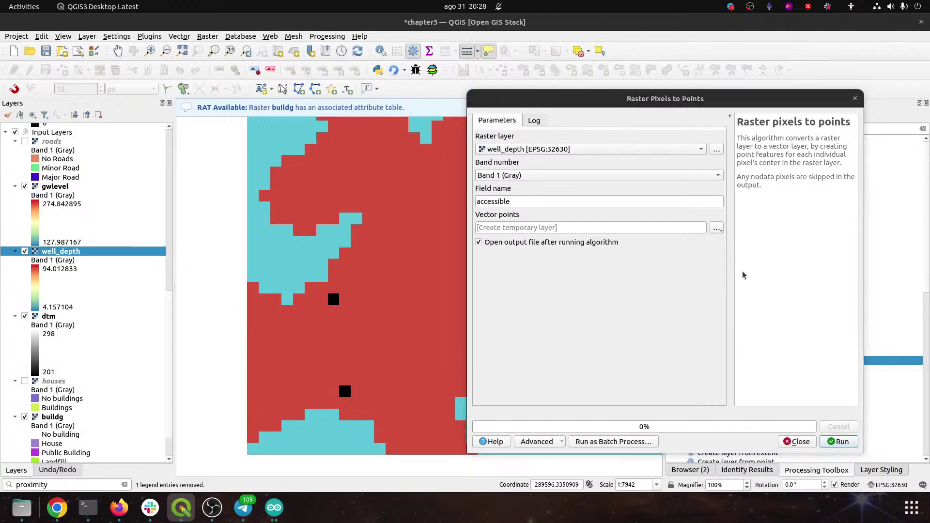
double_click(544, 137)
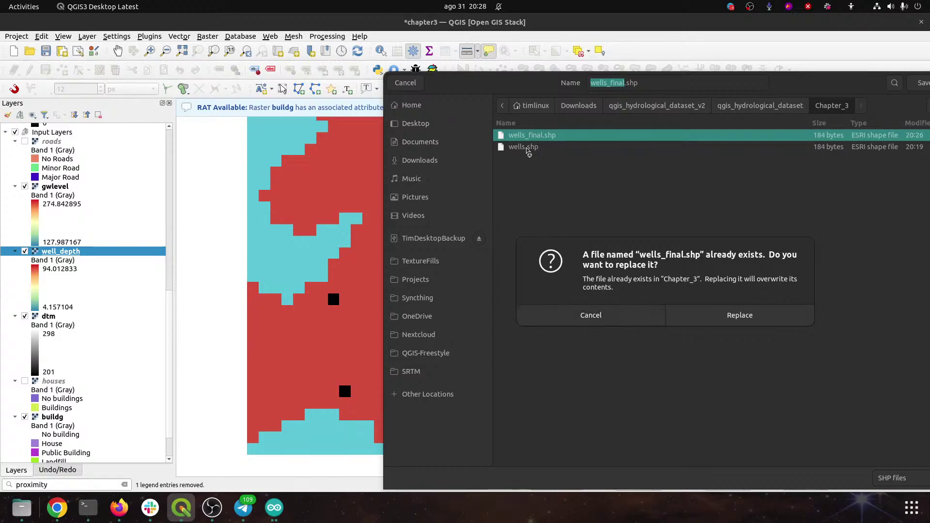
key("Escape")
left_click(524, 148)
double_click(524, 148)
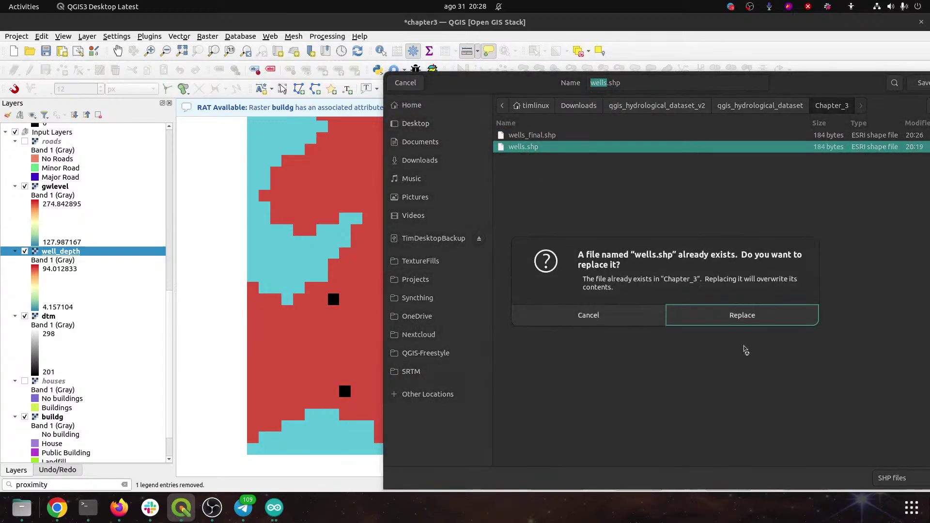
left_click(730, 320)
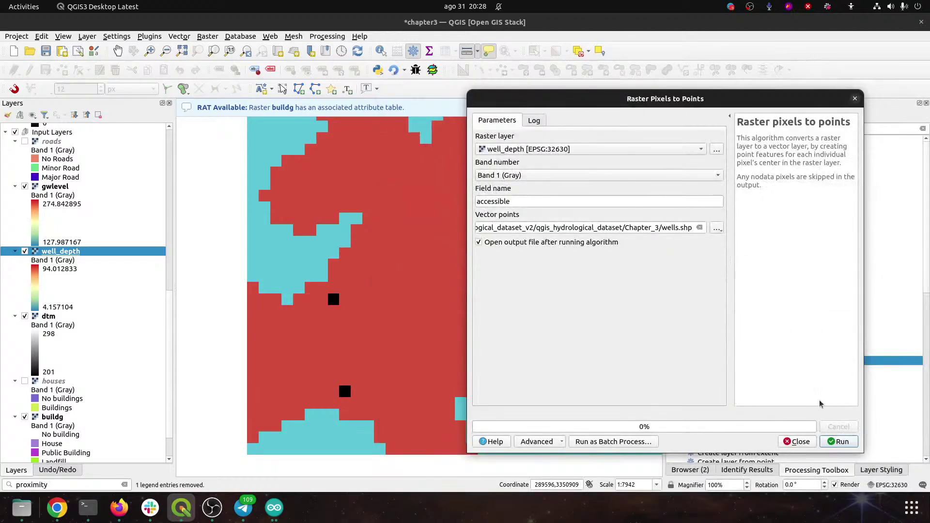
left_click(839, 442)
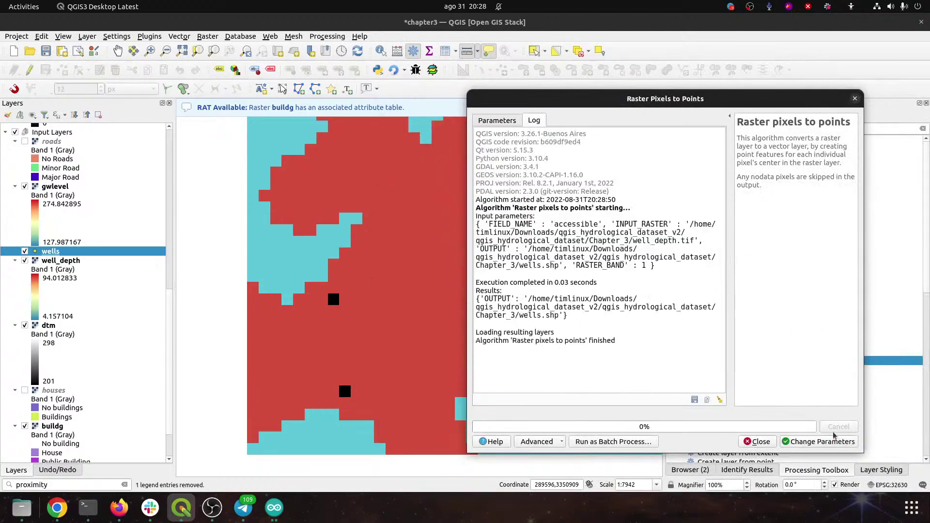
left_click(758, 442)
Step: Move the new wells point layer to the very top of the layer tree, above accessible_wells
scroll(444, 310, "down", 1)
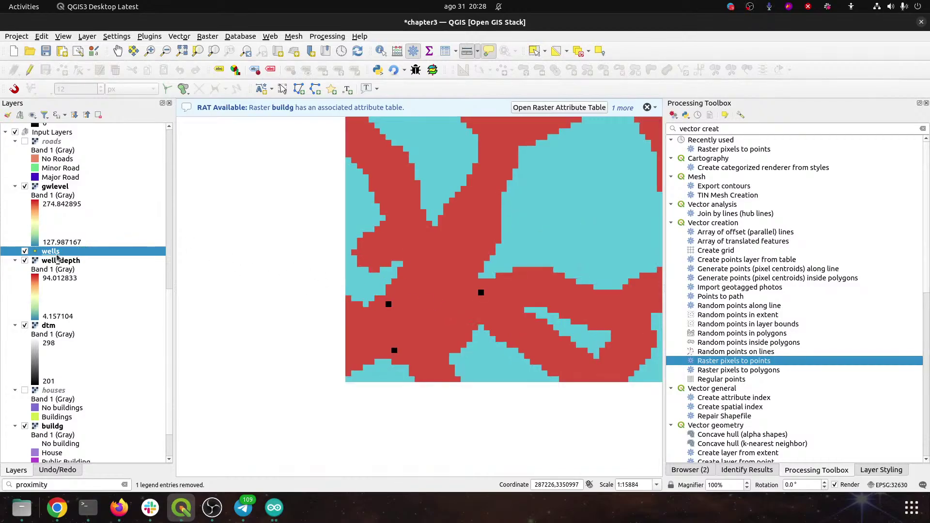
left_click_drag(54, 251, 57, 154)
scroll(84, 179, "up", 4)
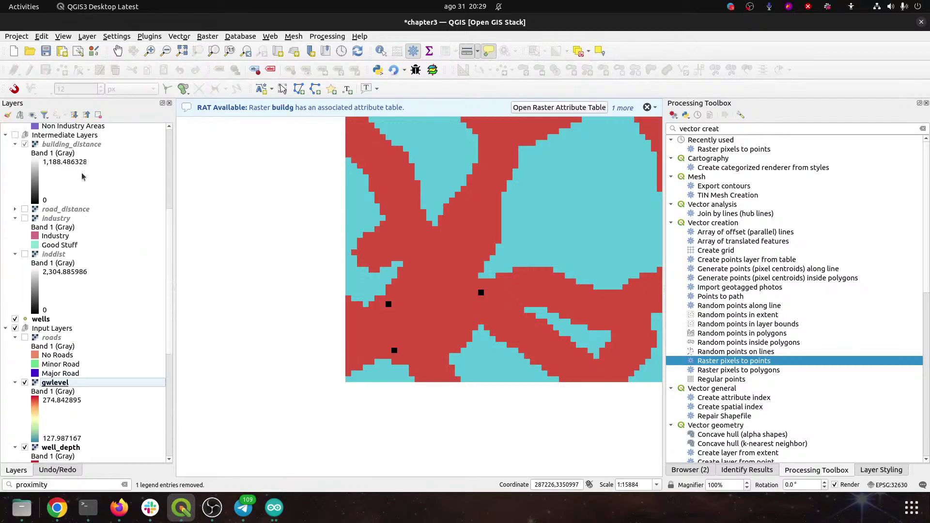
left_click_drag(43, 320, 76, 133)
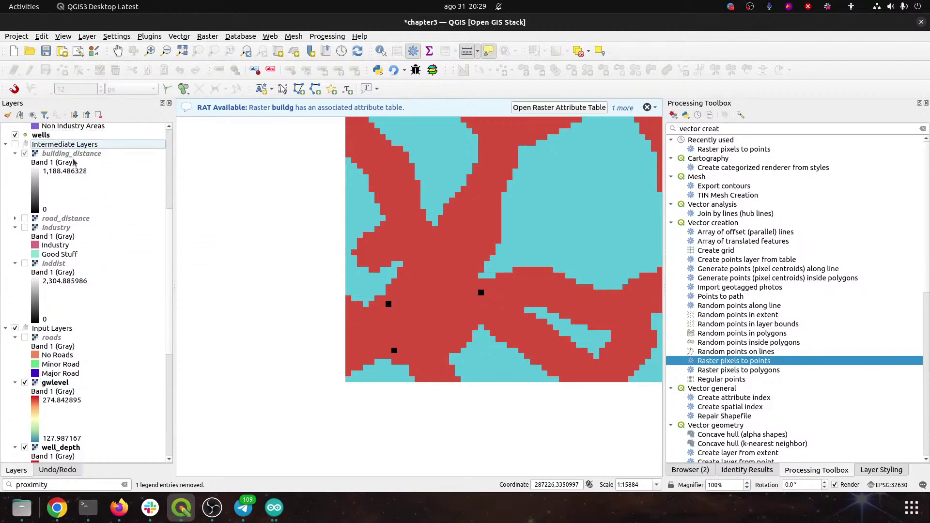
scroll(74, 189, "up", 5)
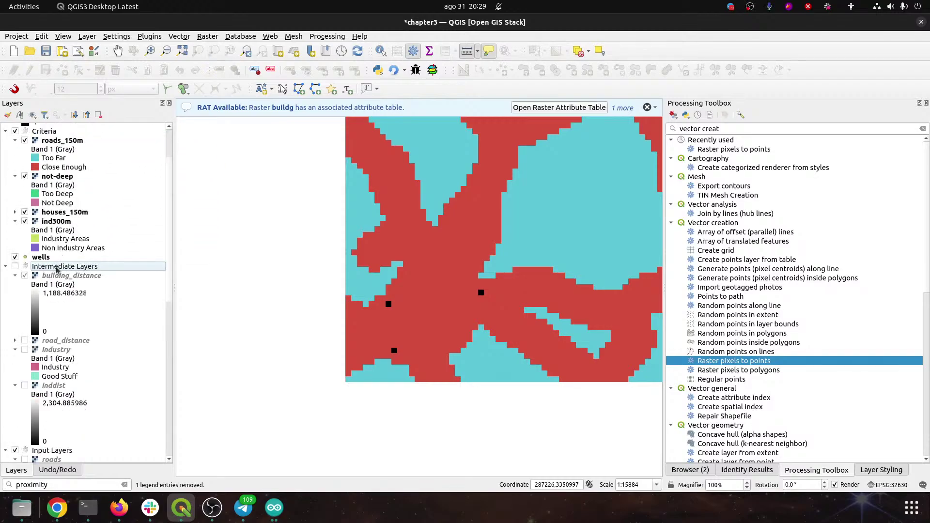
mouse_move(48, 267)
left_mouse_down()
mouse_move(47, 196)
mouse_move(47, 270)
mouse_move(72, 129)
mouse_move(73, 153)
mouse_move(54, 160)
left_mouse_up()
left_click(45, 260)
scroll(88, 204, "up", 2)
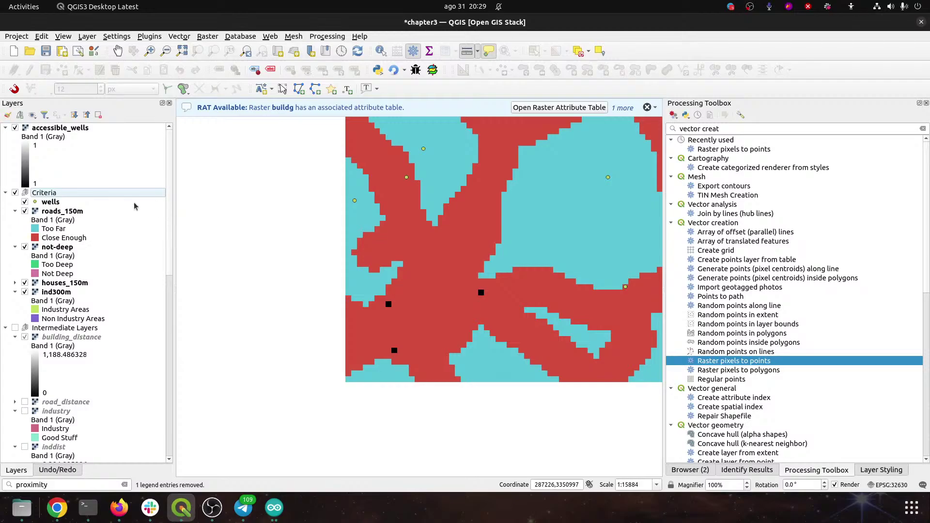
left_click(66, 193)
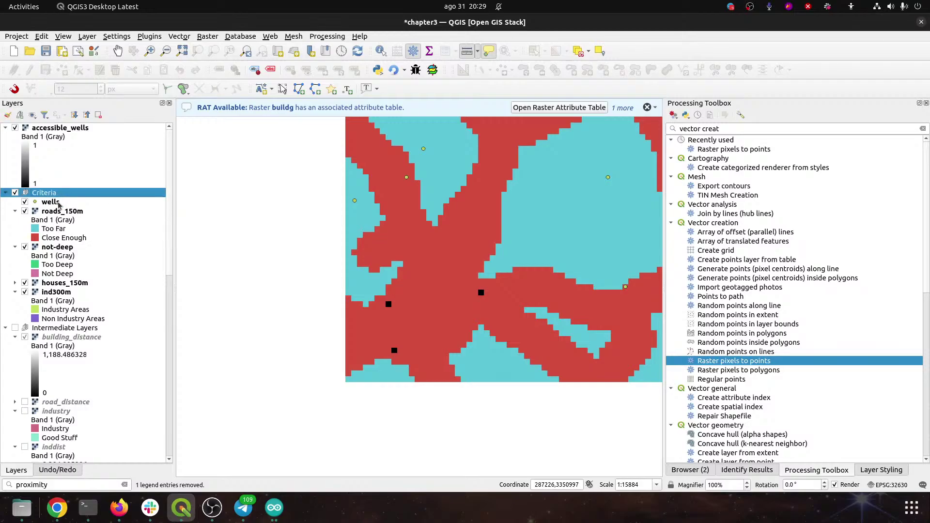
left_click_drag(63, 203, 68, 127)
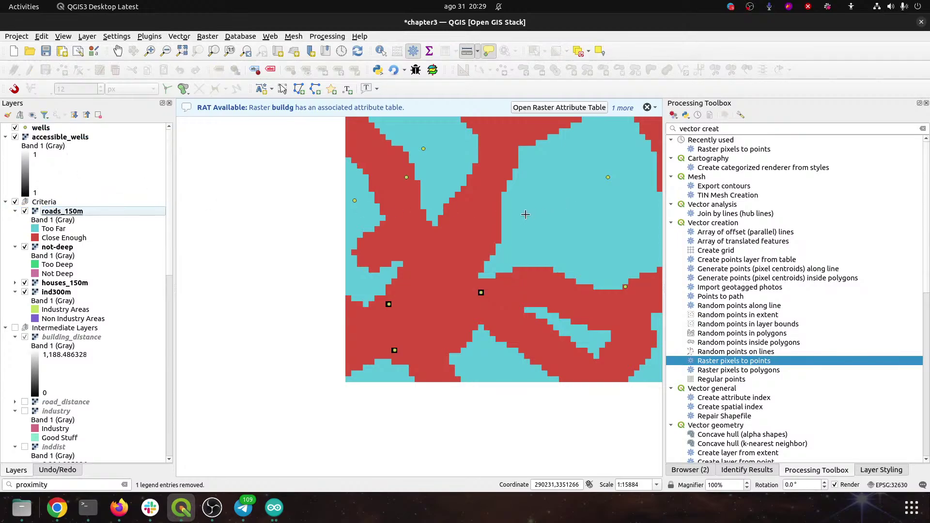
Step: Enlarge the wells layer's point marker to a size of 4.2 millimeters
left_click_drag(523, 216, 419, 306)
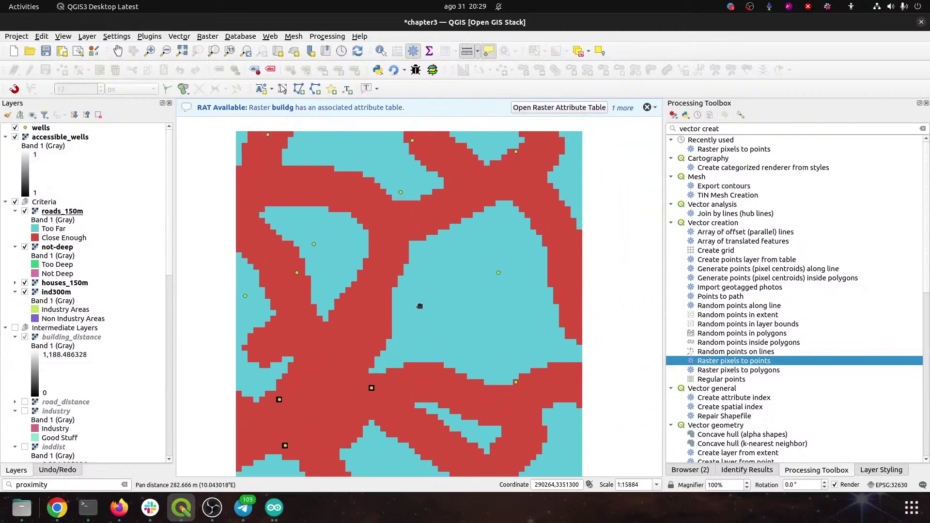
left_click(38, 128)
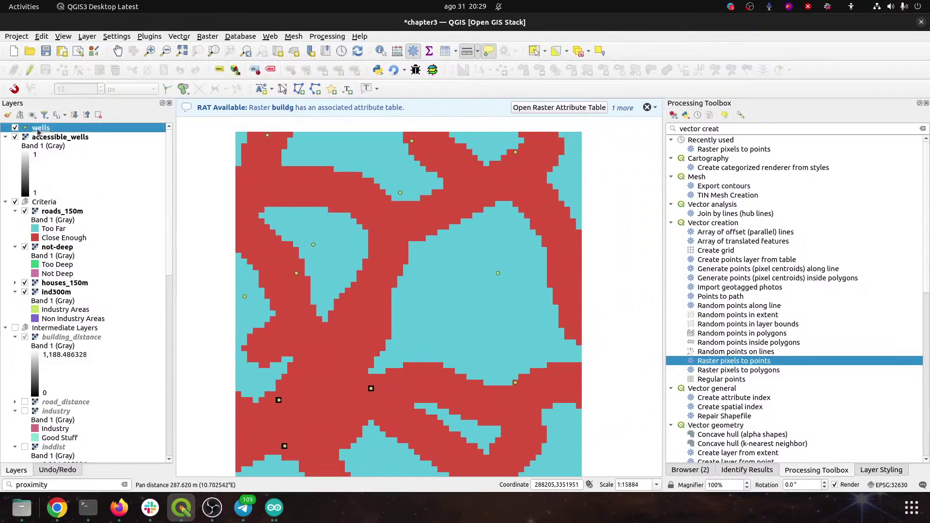
left_click(884, 472)
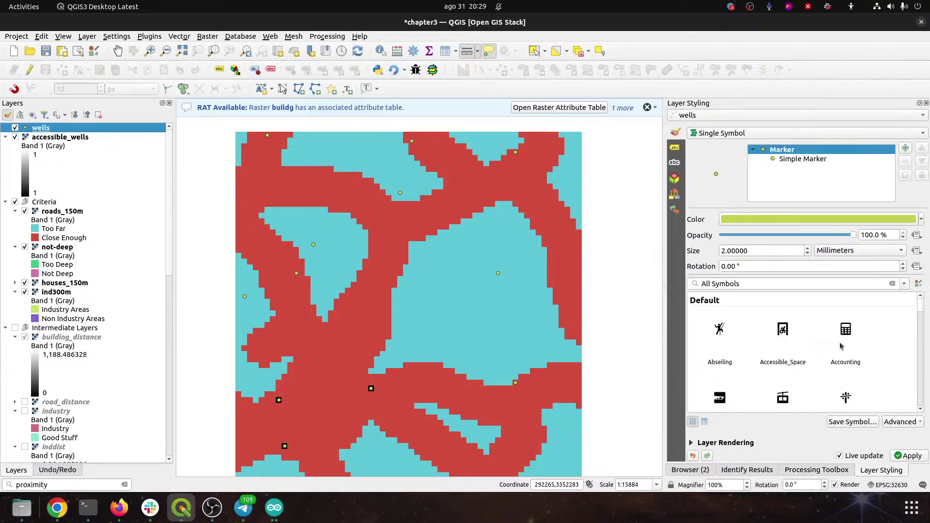
left_click(808, 247)
left_click(808, 248)
left_click(808, 248)
left_click(808, 248)
left_click(808, 248)
left_click(808, 247)
left_click(807, 248)
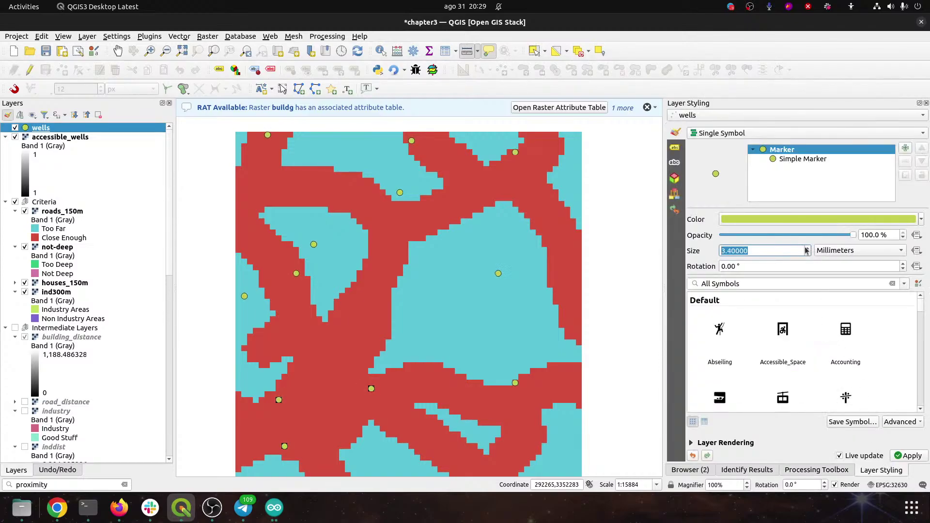
left_click(807, 248)
left_click(807, 248)
left_click(807, 248)
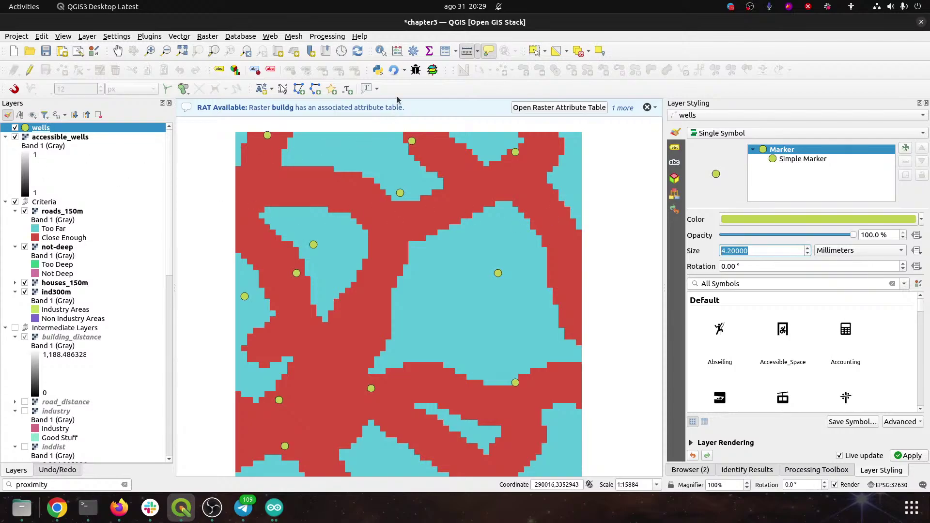
Step: Open the Point Sampling Tool for the wells layer and select every source from wells : accessible through buildg : Band 1
left_click(432, 70)
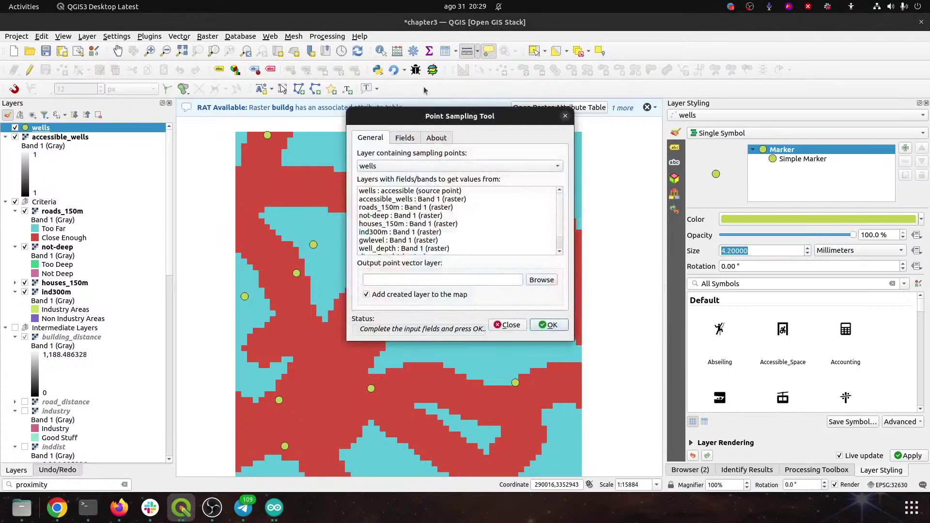
left_click(421, 191)
scroll(422, 244, "down", 1)
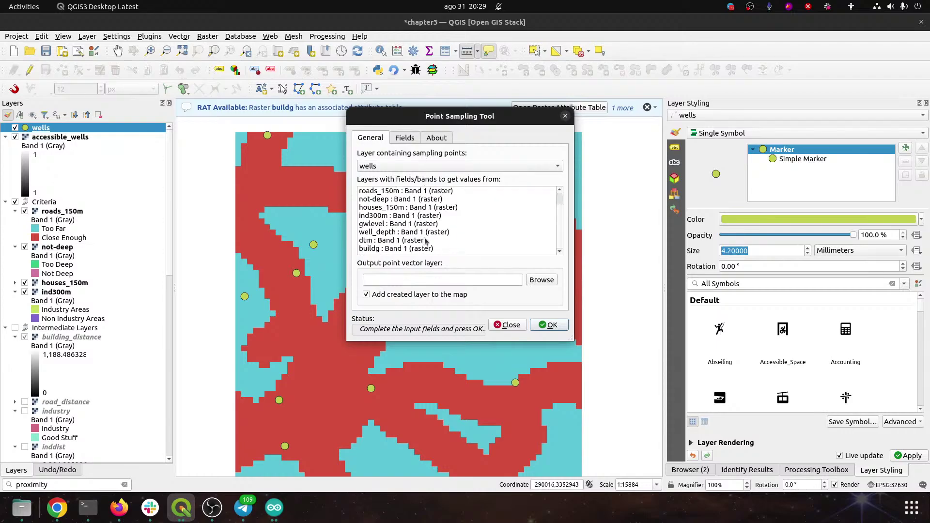
left_click(416, 248, "shift")
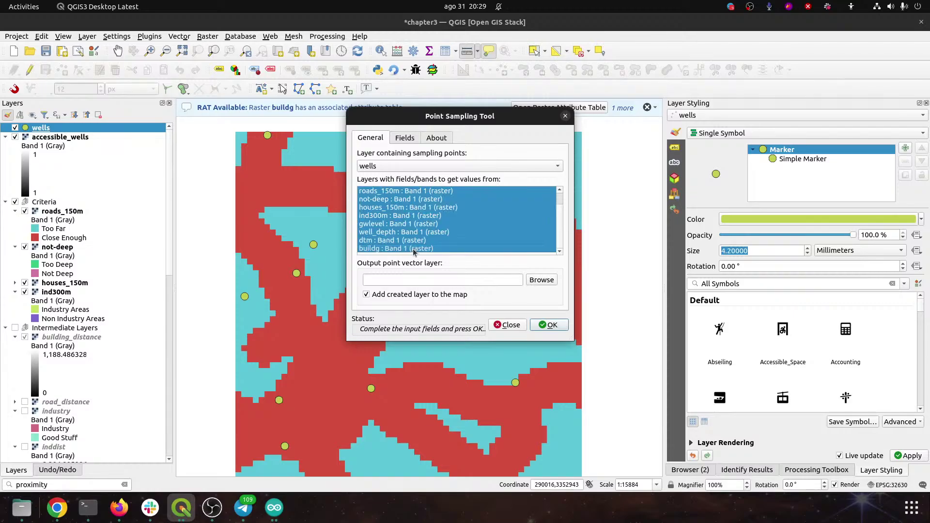
scroll(472, 236, "up", 1)
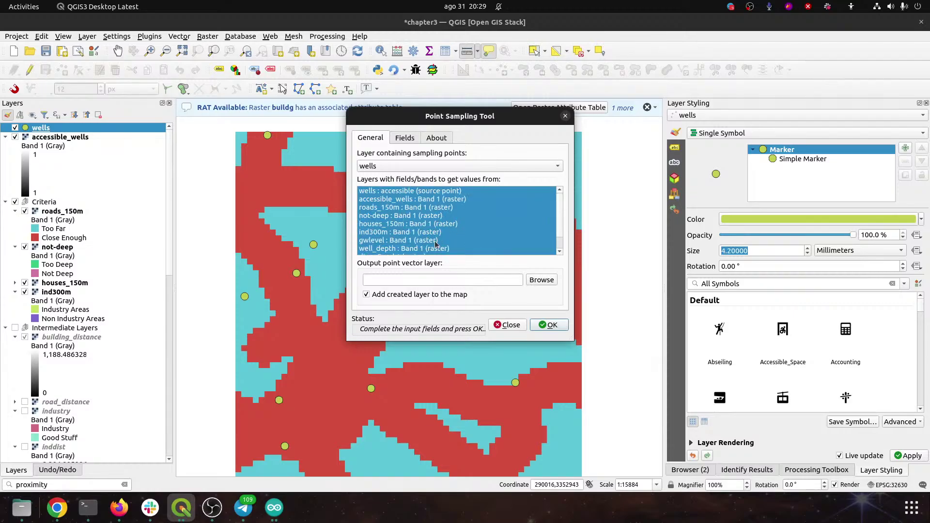
Step: Set the sampling output to the Shapefiles format, overwriting wells_final.shp in the Chapter_3 folder of qgis_hydrological_dataset
left_click(529, 280)
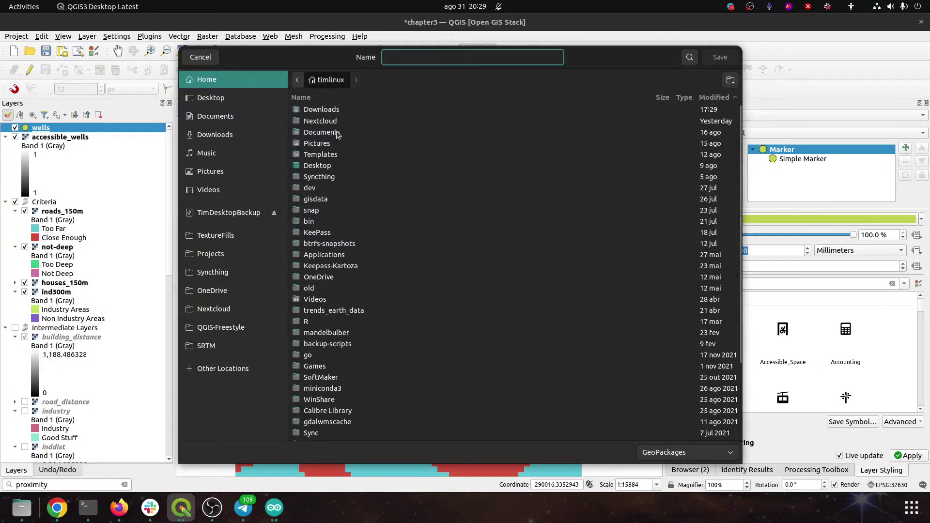
double_click(333, 111)
double_click(332, 110)
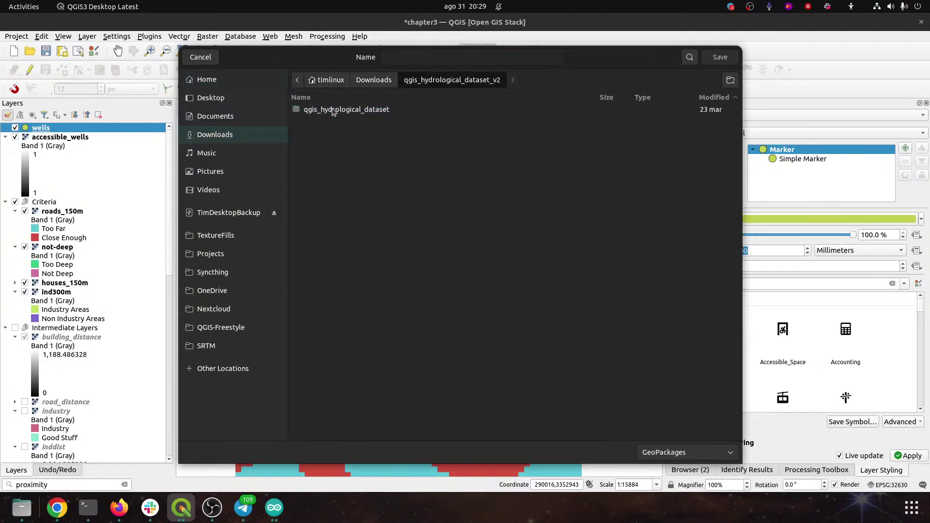
double_click(332, 109)
left_click(332, 109)
double_click(334, 110)
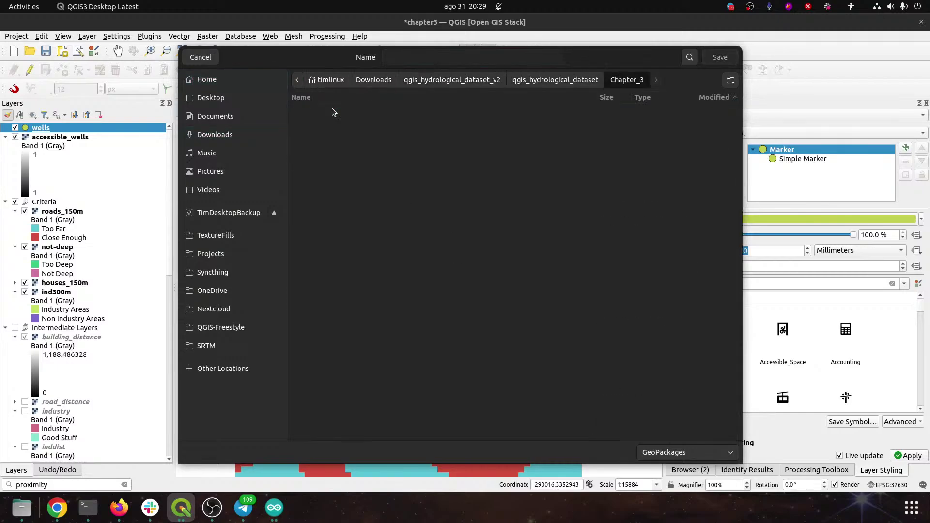
left_click(688, 450)
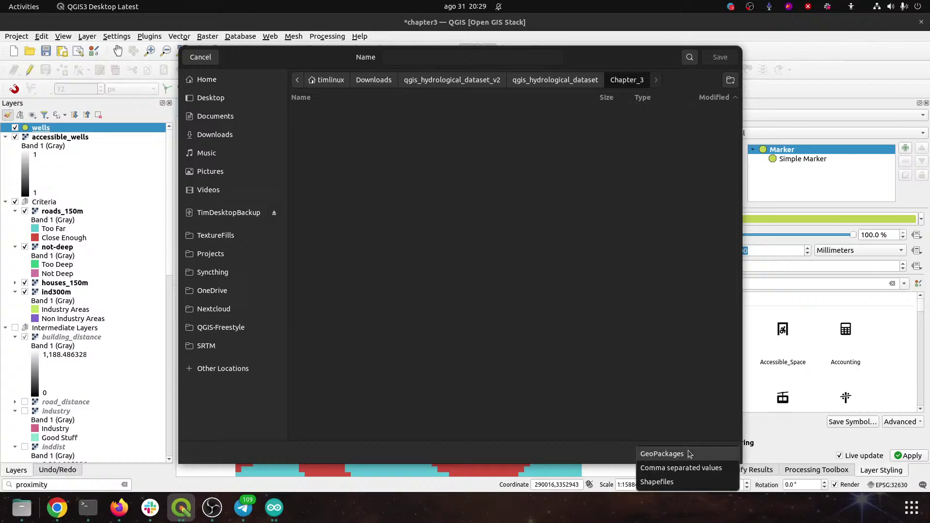
left_click(674, 481)
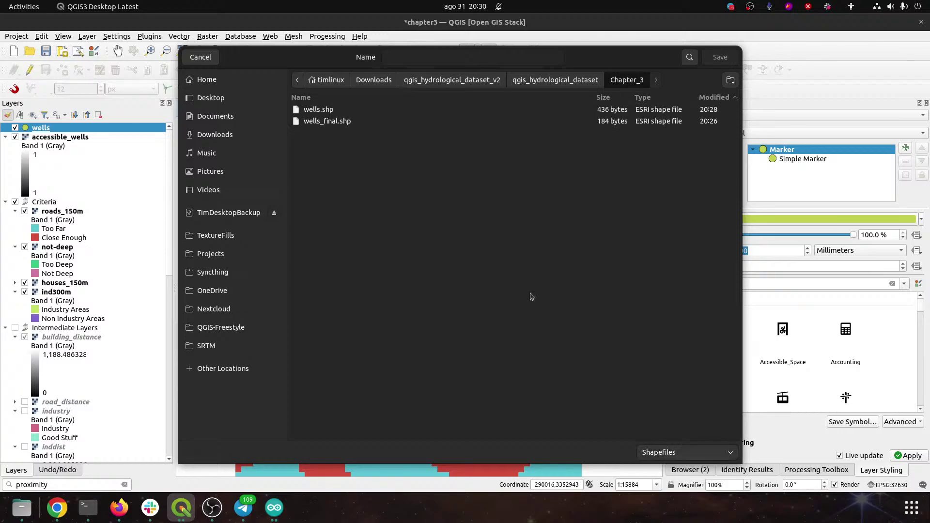
double_click(333, 122)
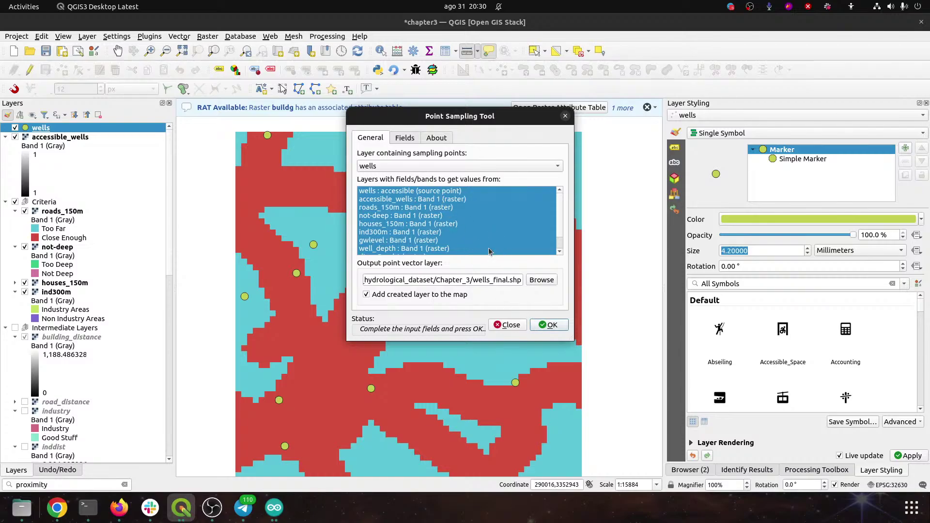
Step: Rename the wells : accessible output field to access, run the point sampling, and close the tool
left_click(554, 326)
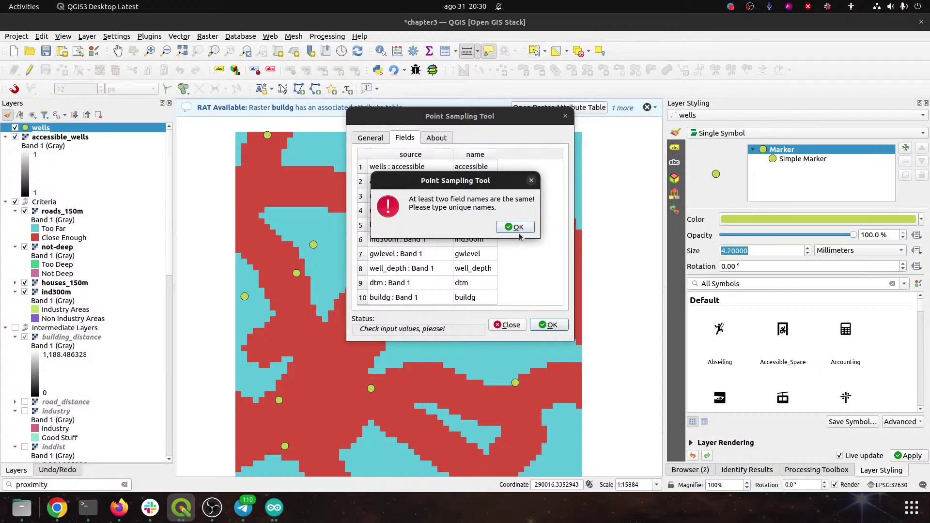
left_click(516, 227)
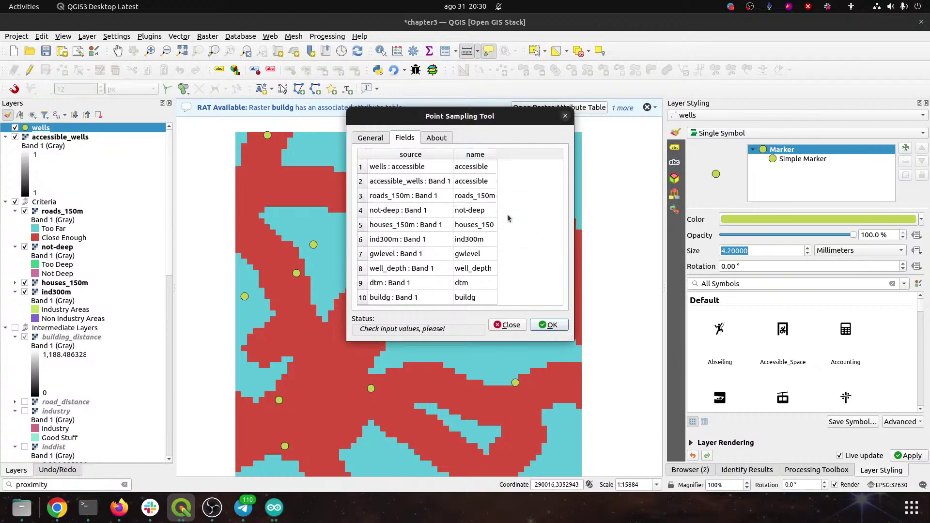
left_click(476, 173)
double_click(475, 169)
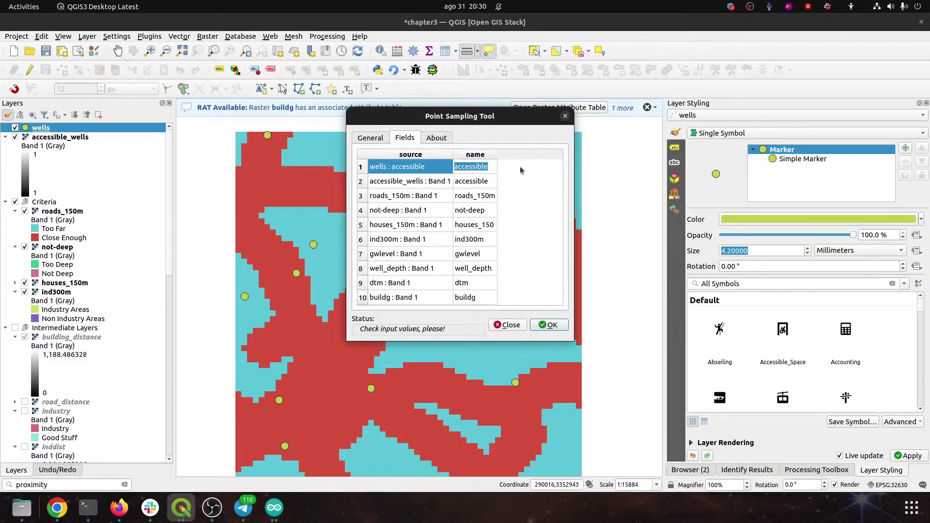
type("access")
key("Return")
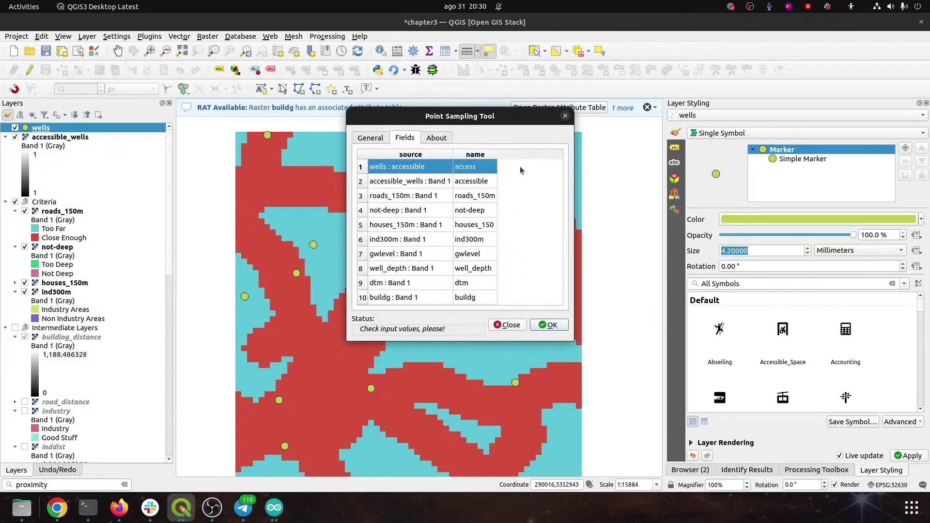
left_click(549, 324)
left_click(548, 228)
left_click(513, 325)
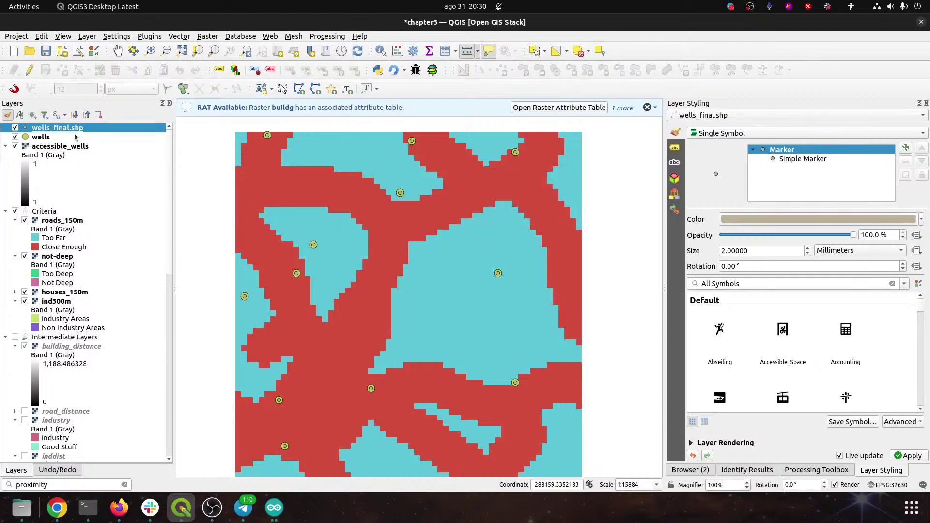
Step: Style the wells_final.shp markers with a size of 3.4 millimeters and the mustard color #beae3f
left_click(807, 249)
left_click(807, 249)
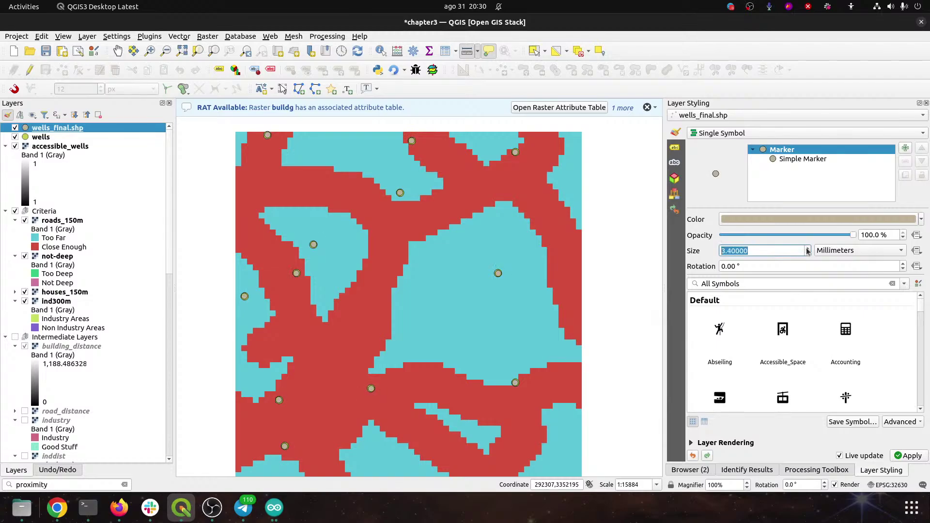
left_click(799, 220)
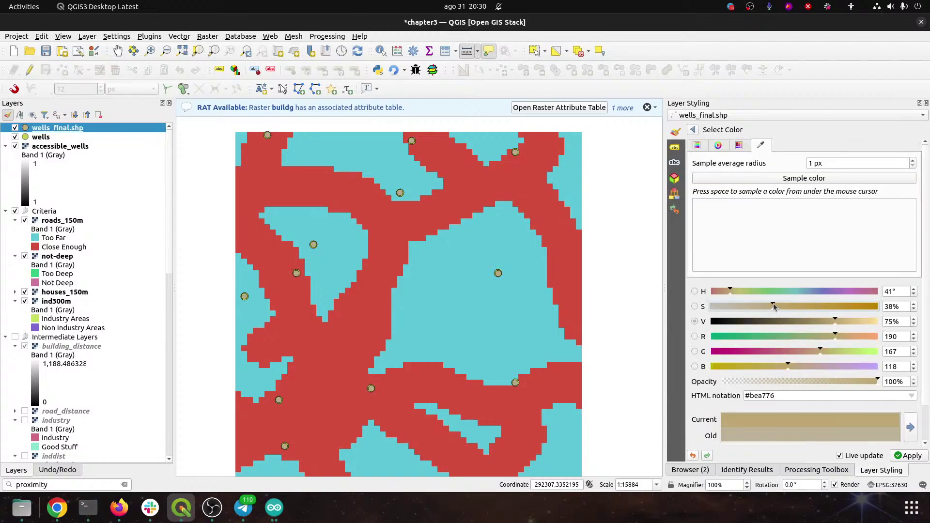
left_click_drag(774, 306, 821, 309)
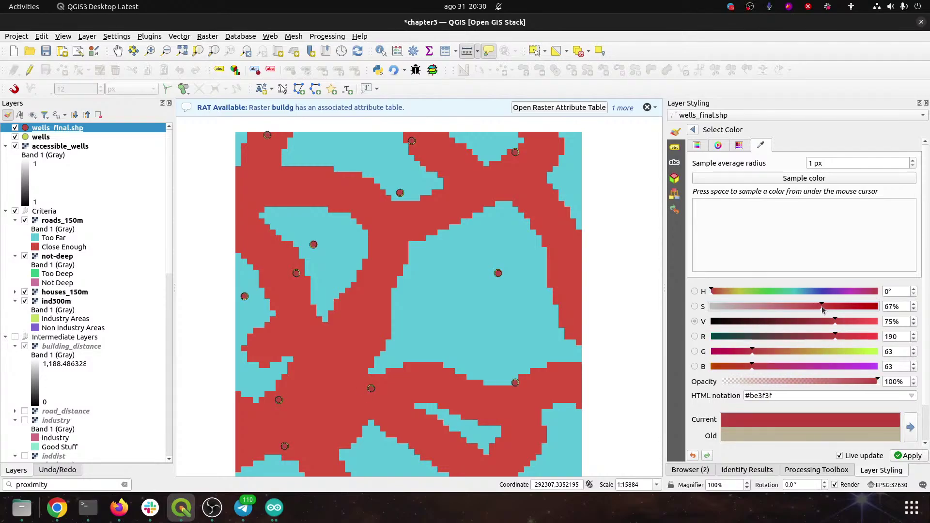
left_click_drag(804, 353, 825, 353)
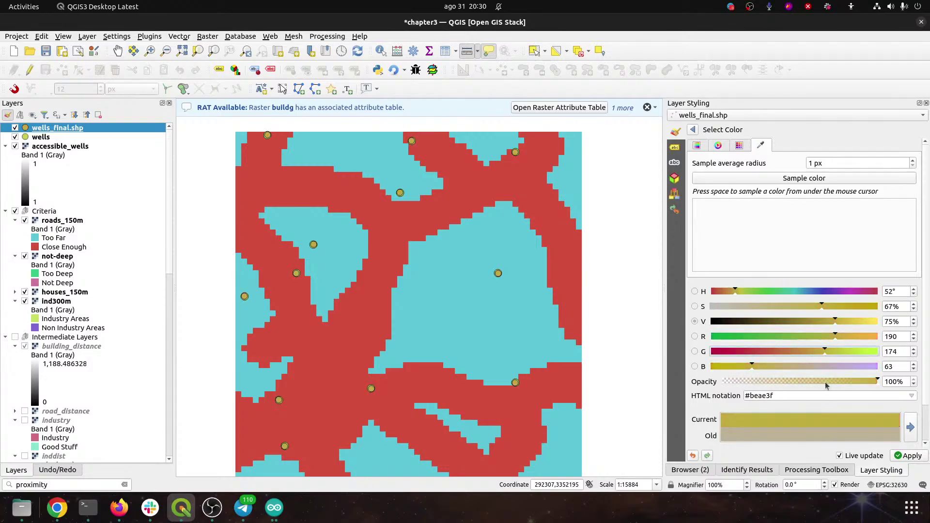
left_click(896, 457)
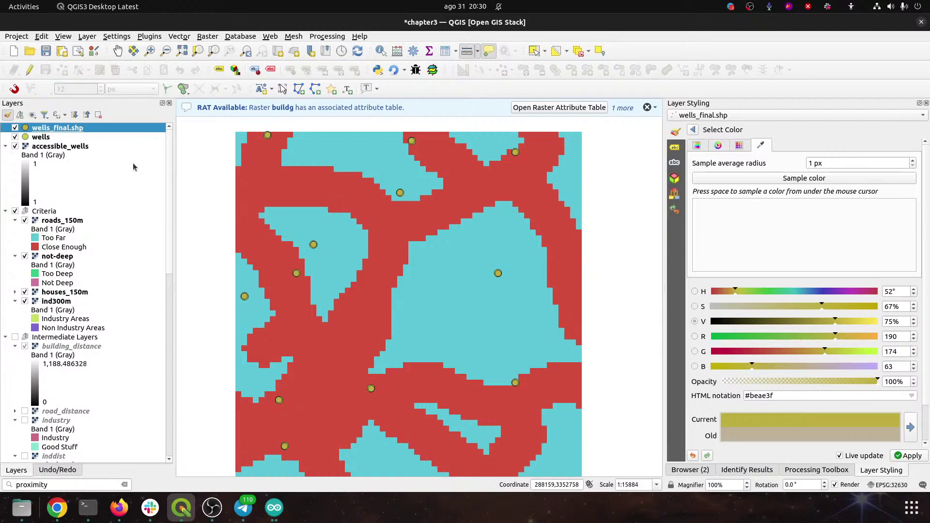
Step: Hide the wells layer, examine its attribute table, and reselect the wells_final.shp layer
left_click(16, 138)
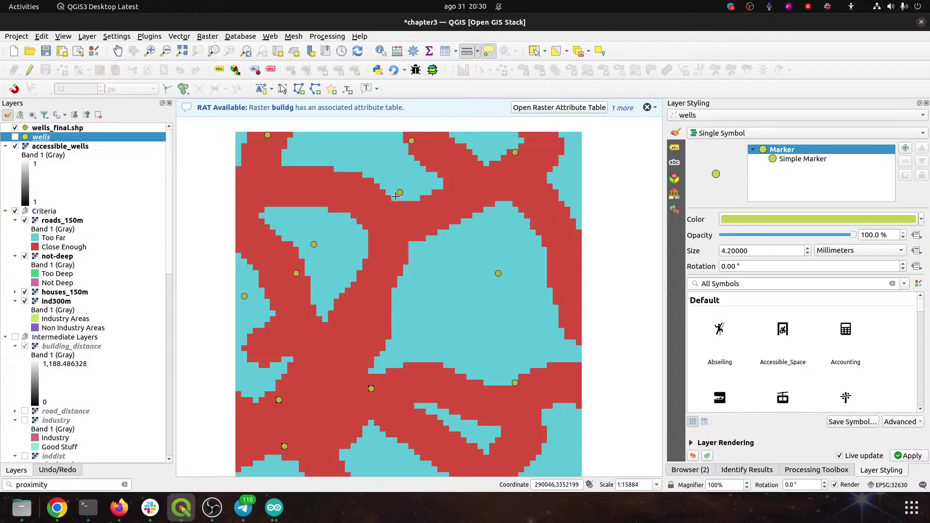
left_click(444, 51)
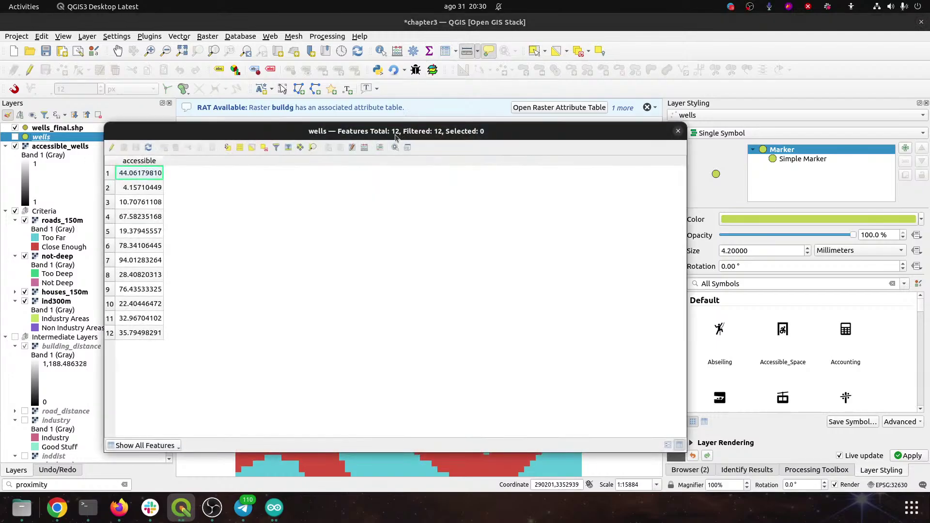
left_click(677, 131)
left_click(68, 129)
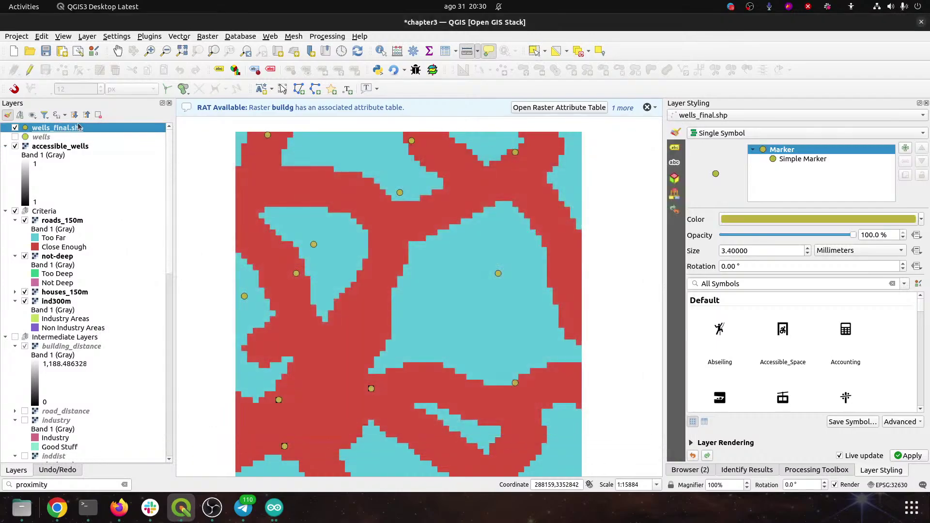
Step: Examine the sampled raster values in the wells_final.shp attribute table, and close the table
left_click(444, 51)
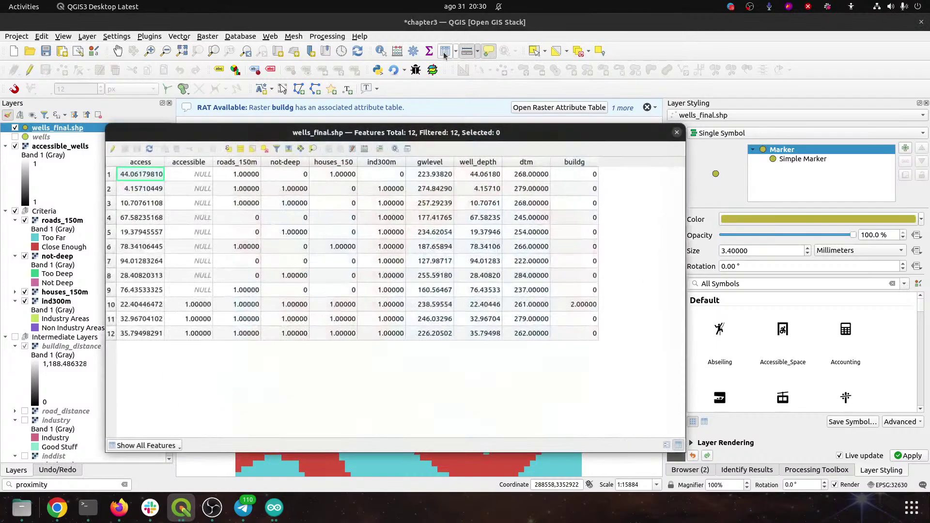
left_click_drag(421, 128, 503, 150)
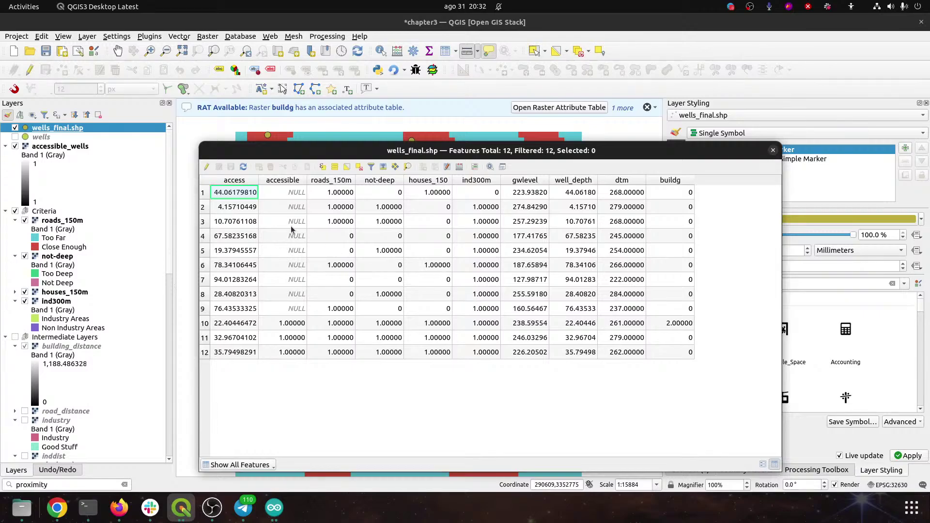
left_click(773, 151)
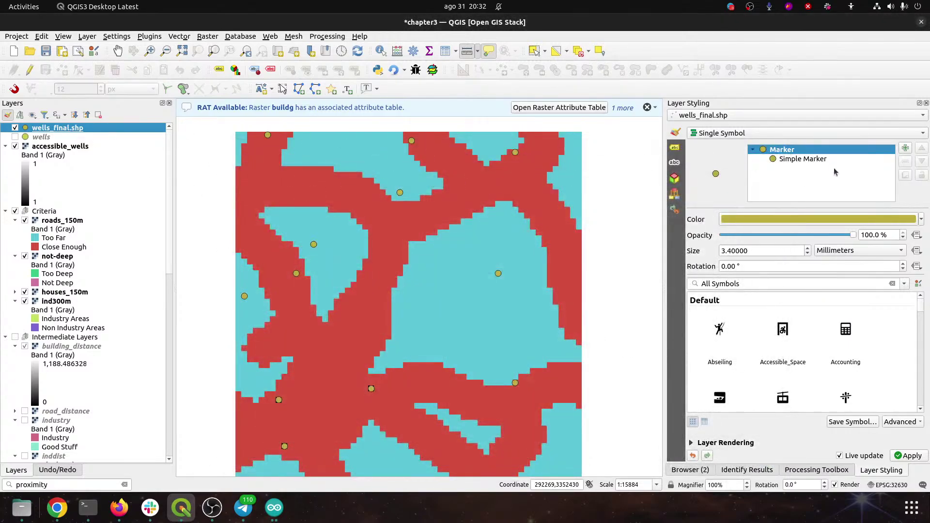
Step: Switch the wells_final.shp symbology to Categorized and classify the points by the access field
left_click(758, 130)
left_click(756, 144)
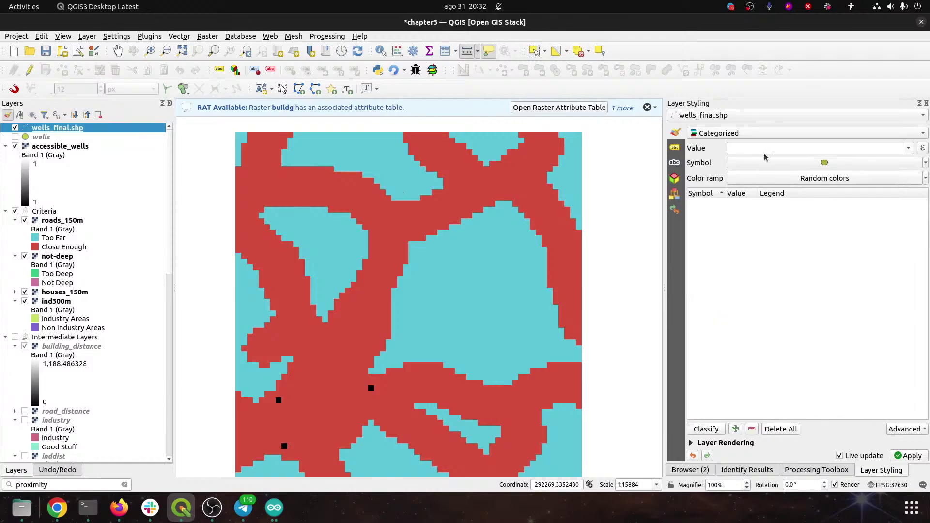
left_click(910, 150)
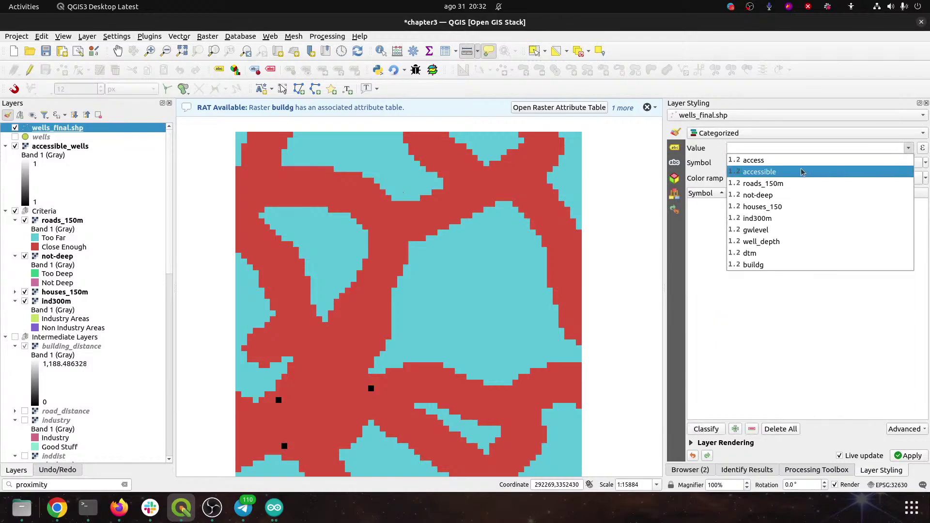
left_click(804, 173)
left_click(909, 149)
left_click(787, 165)
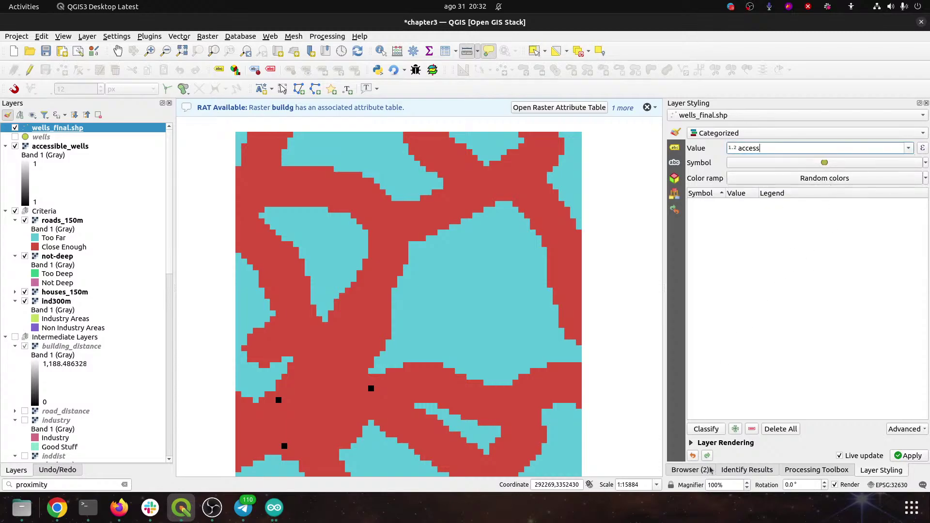
left_click(709, 430)
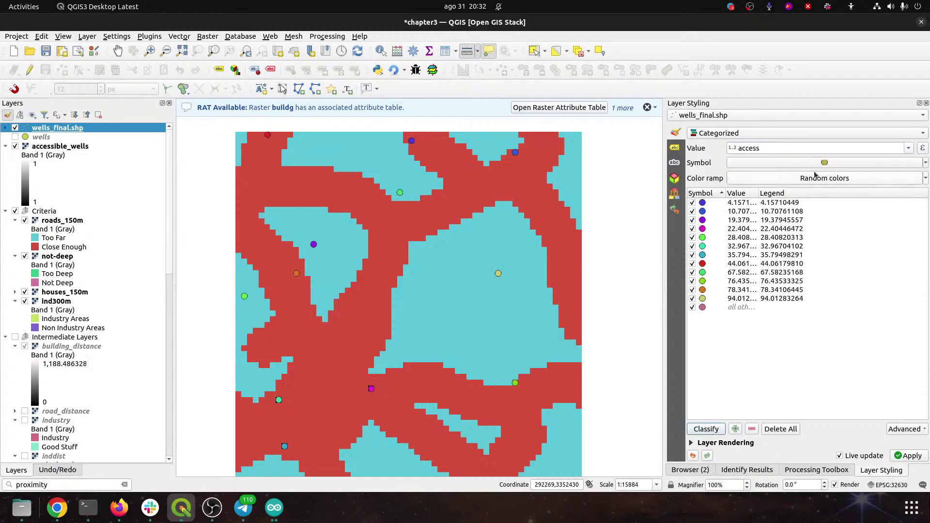
Step: Reclassify the wells_final.shp categories using the accessible field
left_click(909, 149)
left_click(802, 173)
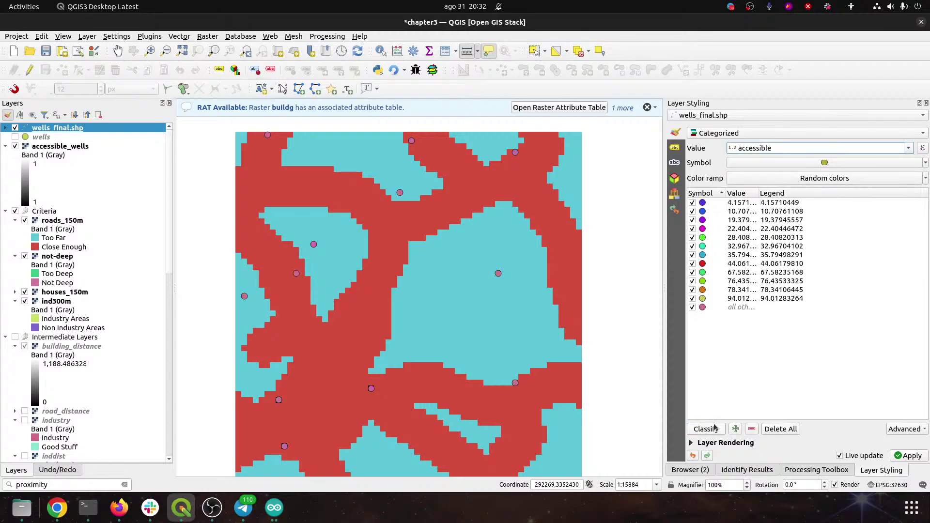
left_click(712, 431)
left_click(557, 255)
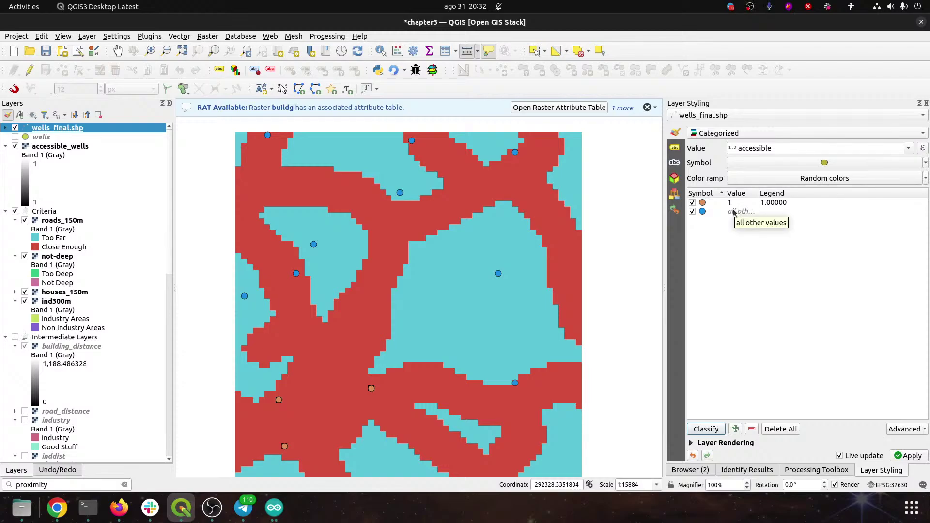
Step: Color the markers of the all other values category bright green #28e51a
double_click(702, 212)
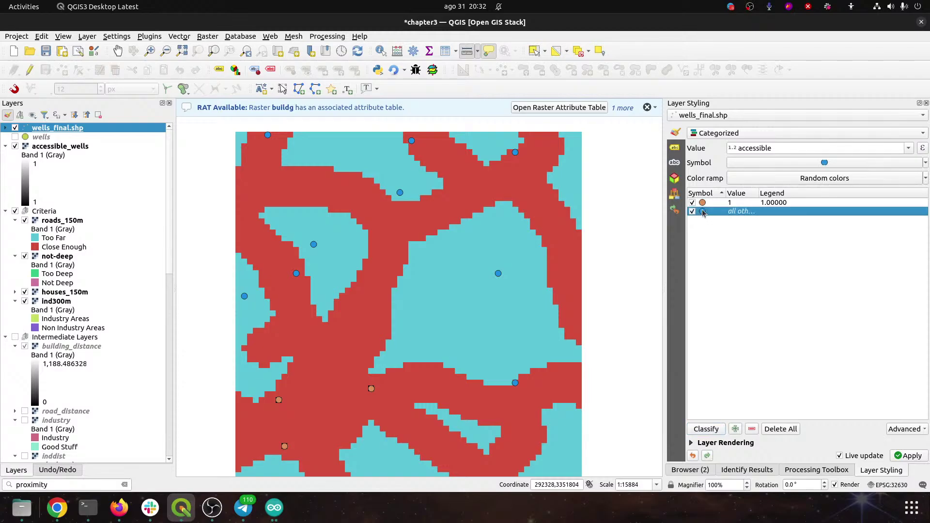
left_click(774, 215)
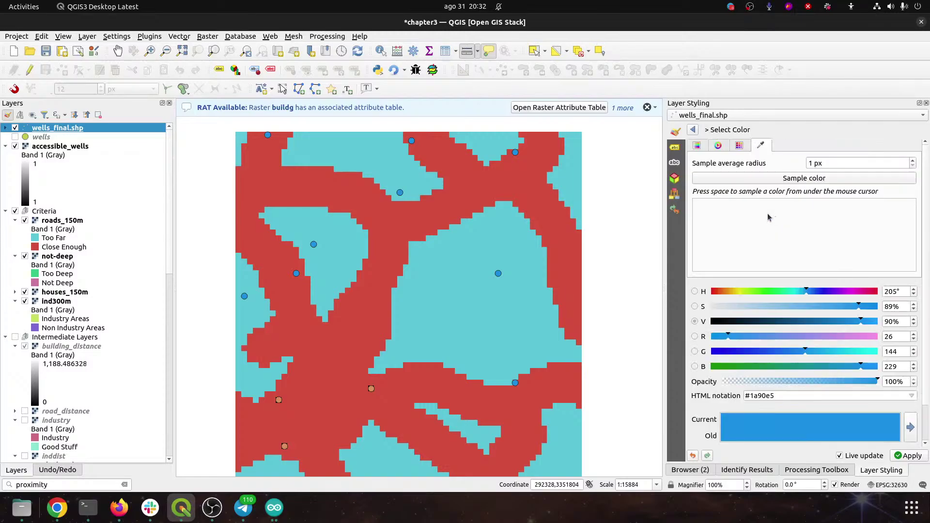
left_click(765, 291)
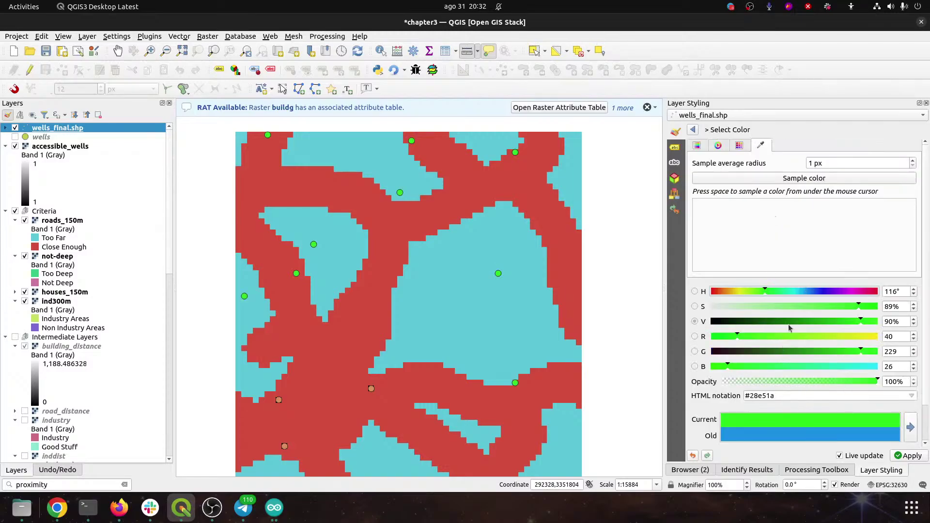
left_click(692, 130)
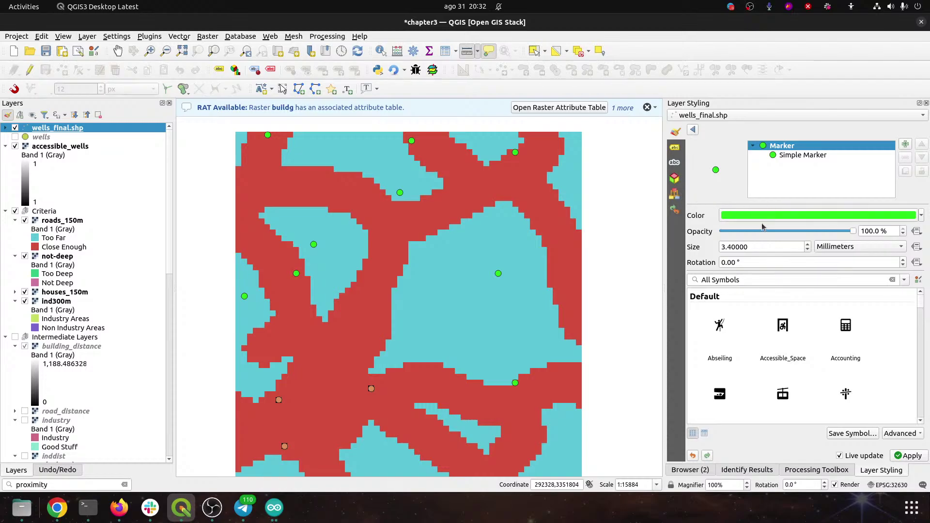
left_click(693, 130)
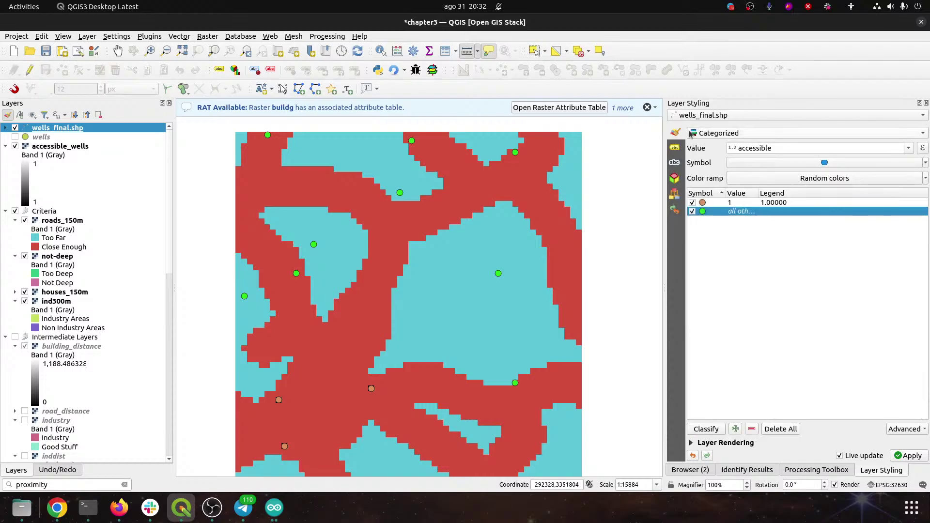
Step: Color the markers of the category with value 1 red #da2900
double_click(702, 202)
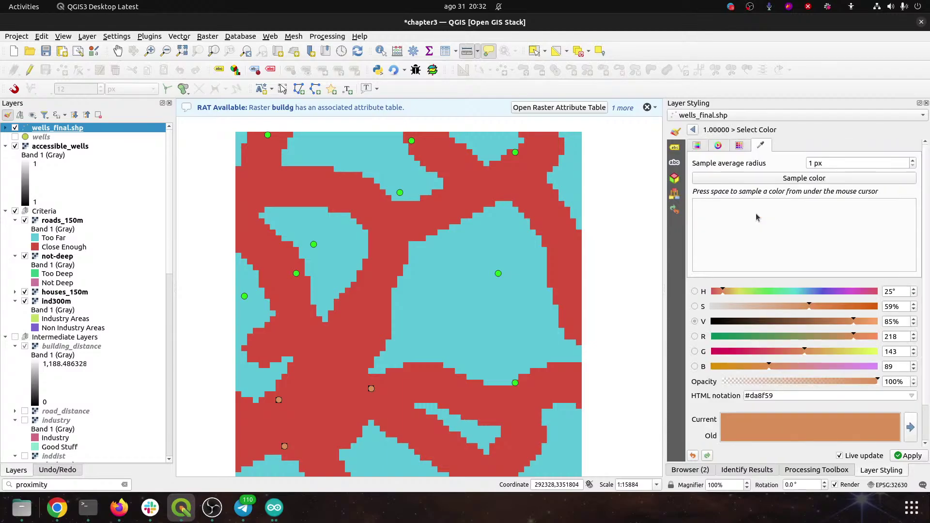
left_click(734, 219)
left_click(738, 351)
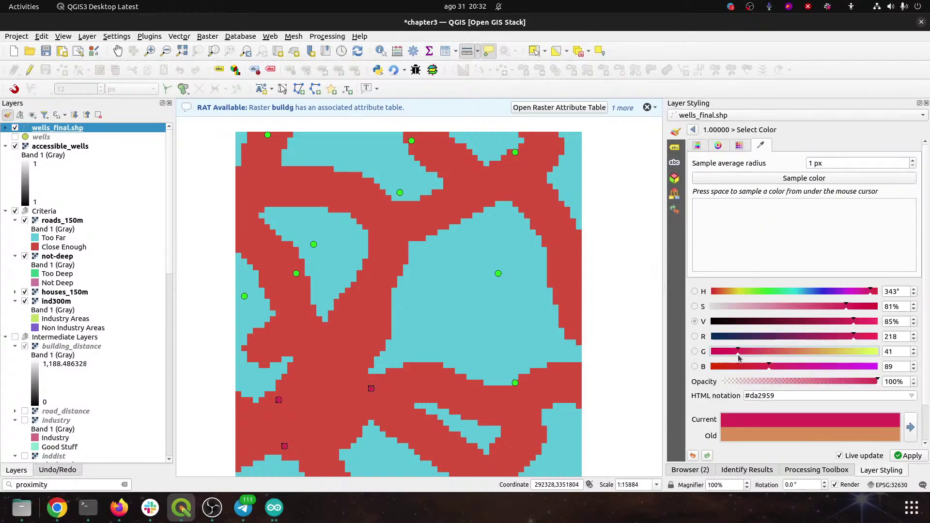
left_click_drag(769, 366, 711, 368)
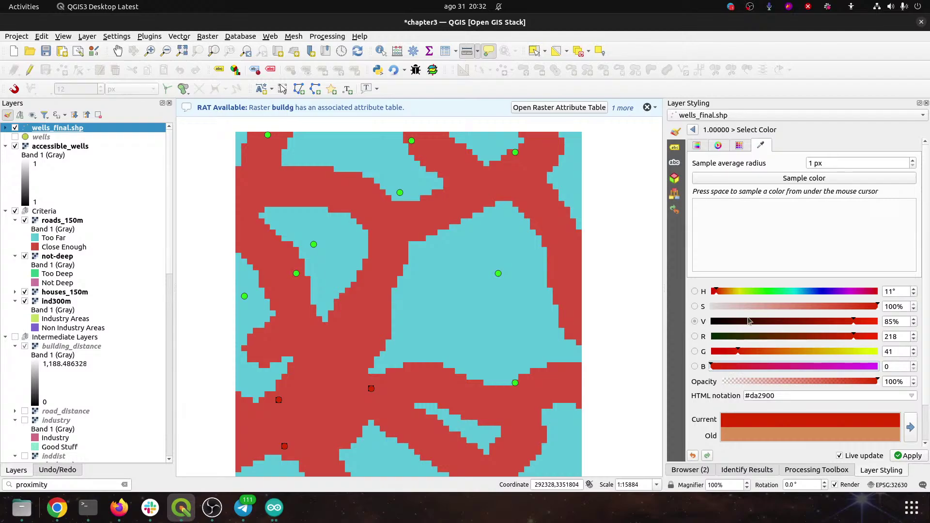
left_click(692, 131)
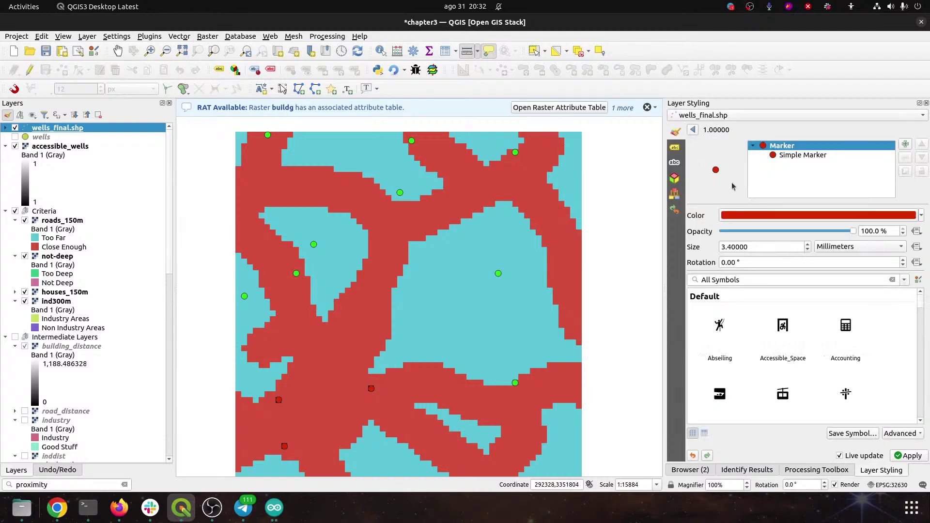
Step: Enable draw effects with a drop shadow on the simple marker of the category with value 1
scroll(907, 371, "down", 1)
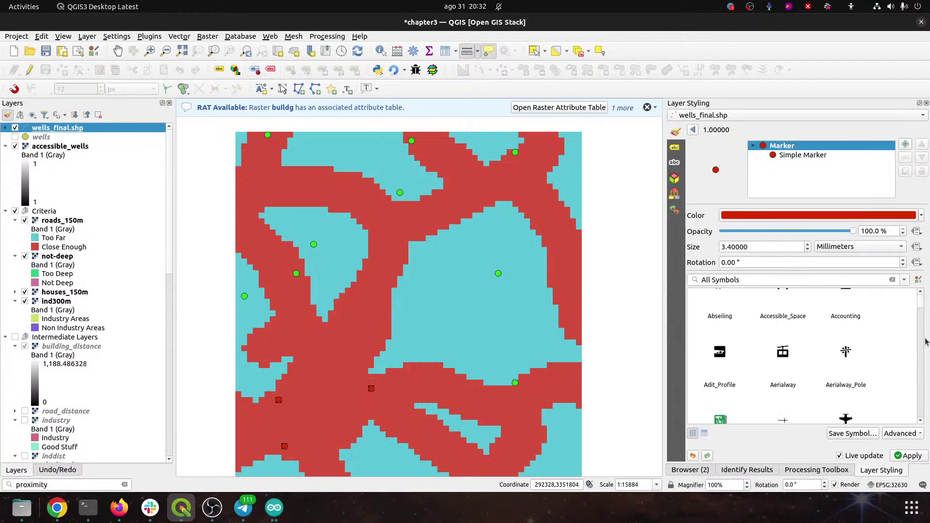
scroll(921, 339, "down", 5)
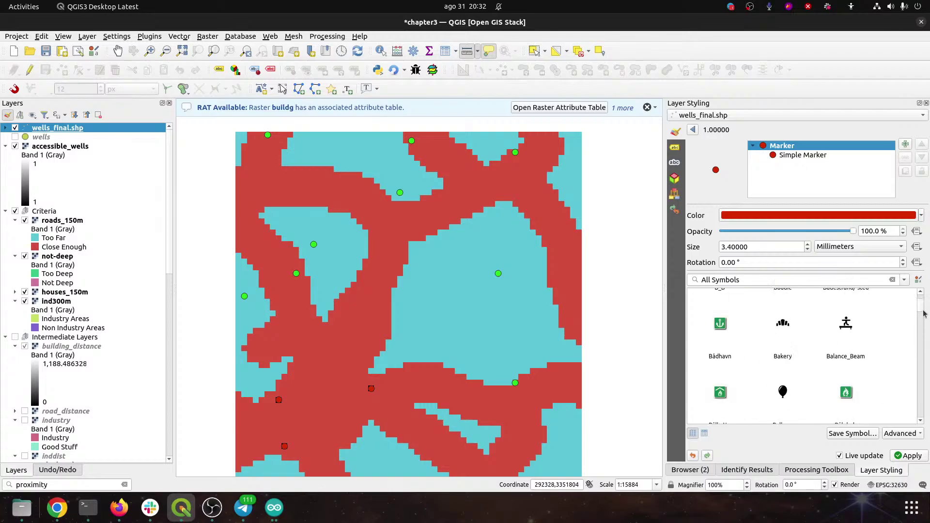
scroll(925, 314, "down", 2)
left_click(798, 156)
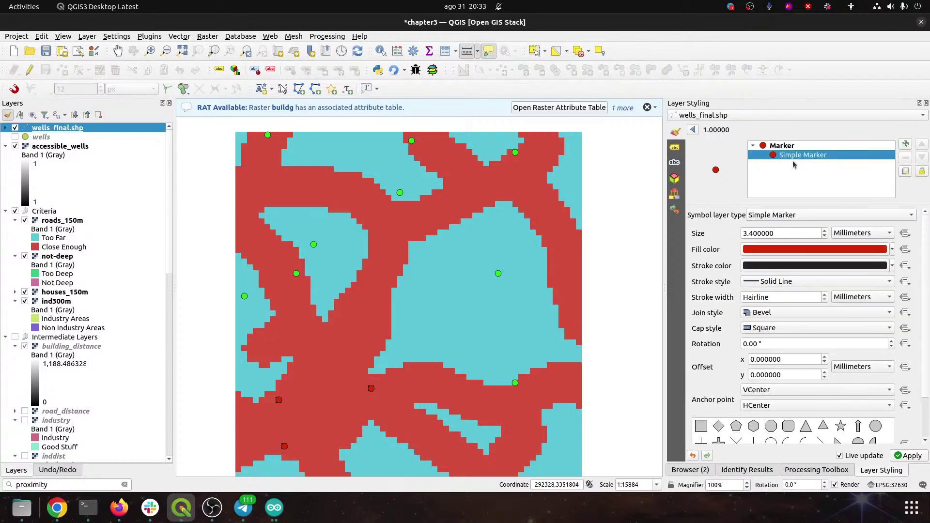
scroll(924, 251, "down", 3)
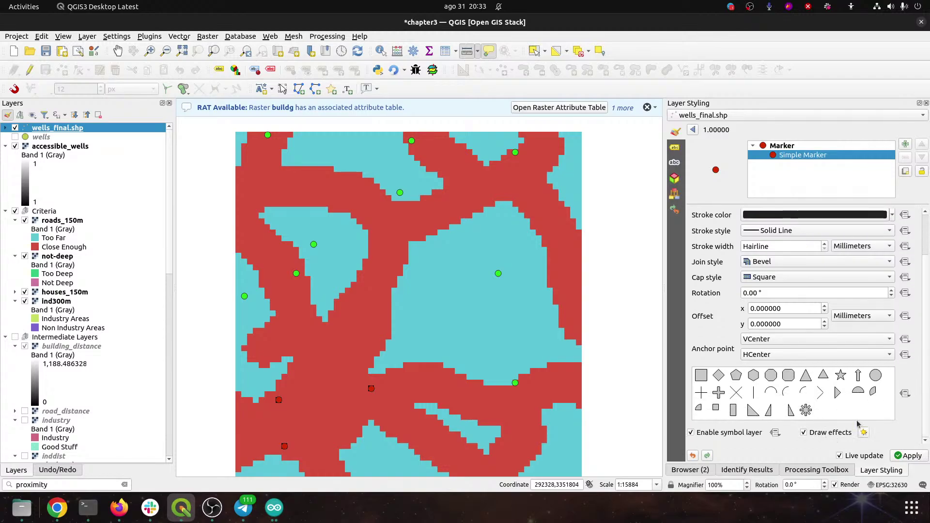
left_click(864, 431)
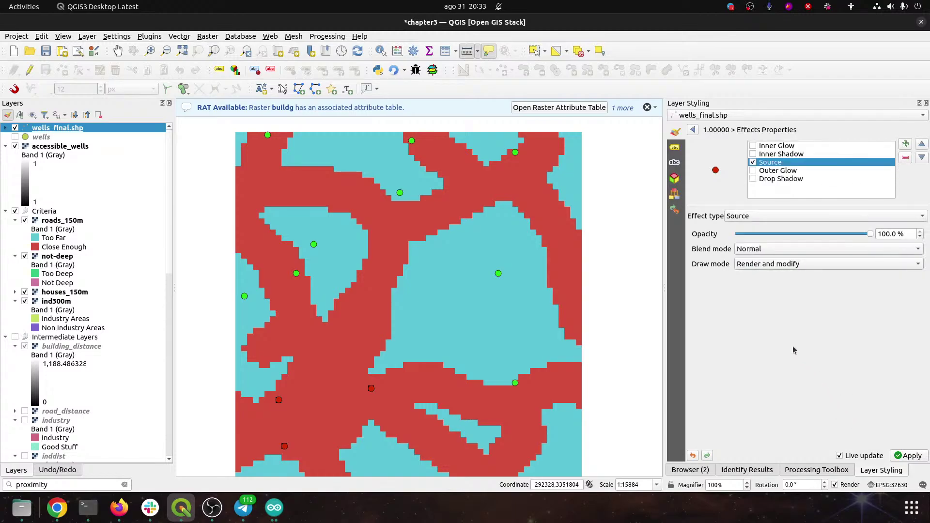
left_click(752, 178)
left_click(751, 179)
Step: Set the marker's drop shadow offset distance to 1 millimeter and return to the category list
double_click(755, 252)
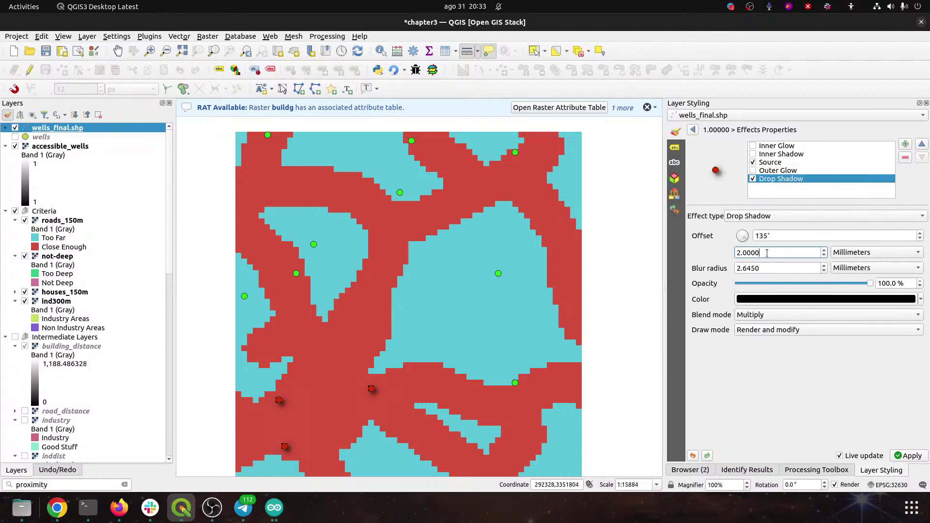
type("1")
left_click(779, 266)
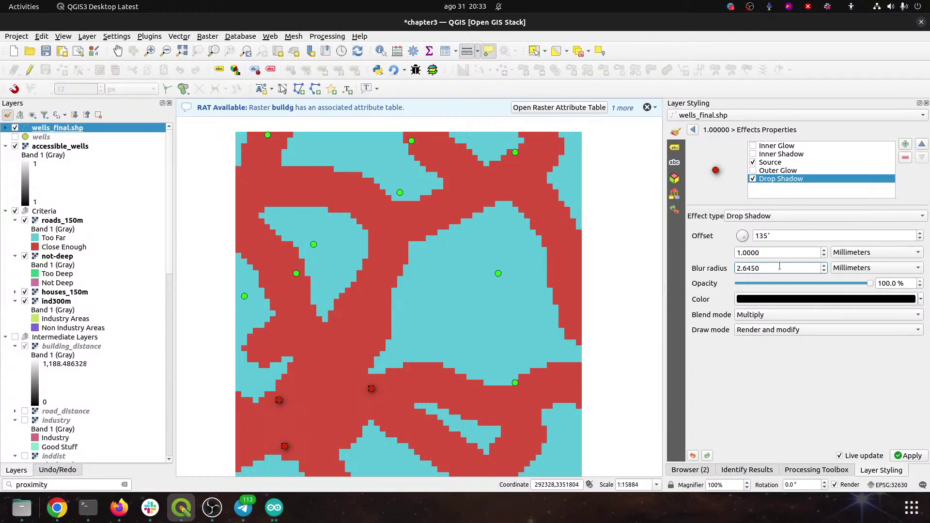
left_click(693, 131)
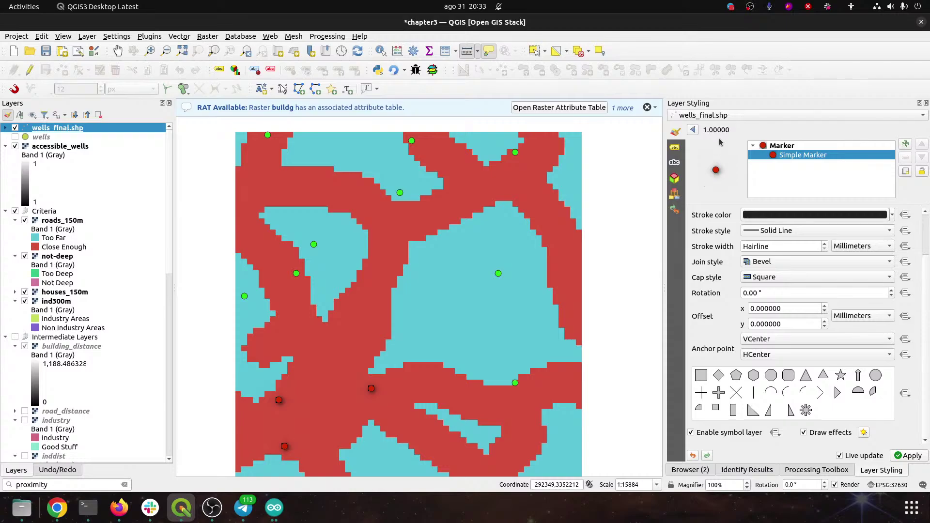
left_click(693, 130)
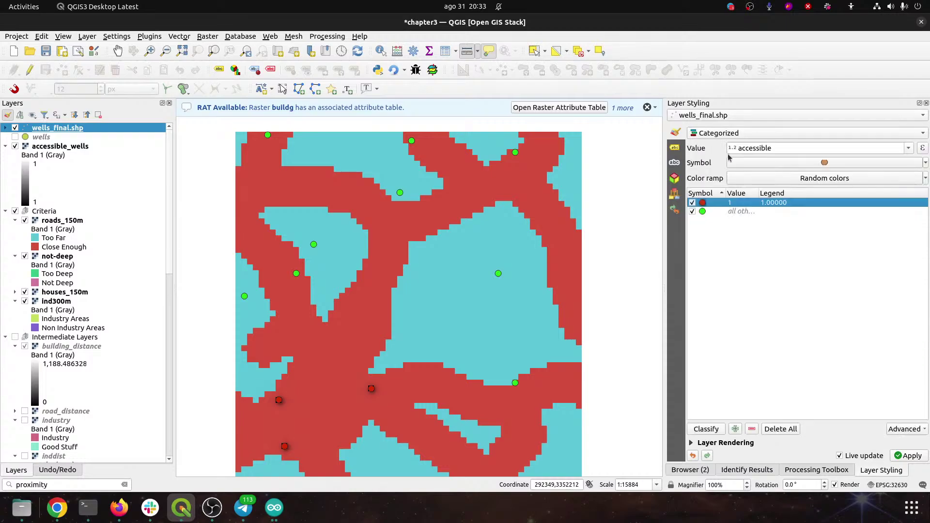
Step: Enable a drop shadow for the whole wells_final.shp layer rendering, with an offset distance of 1 millimeter
double_click(704, 211)
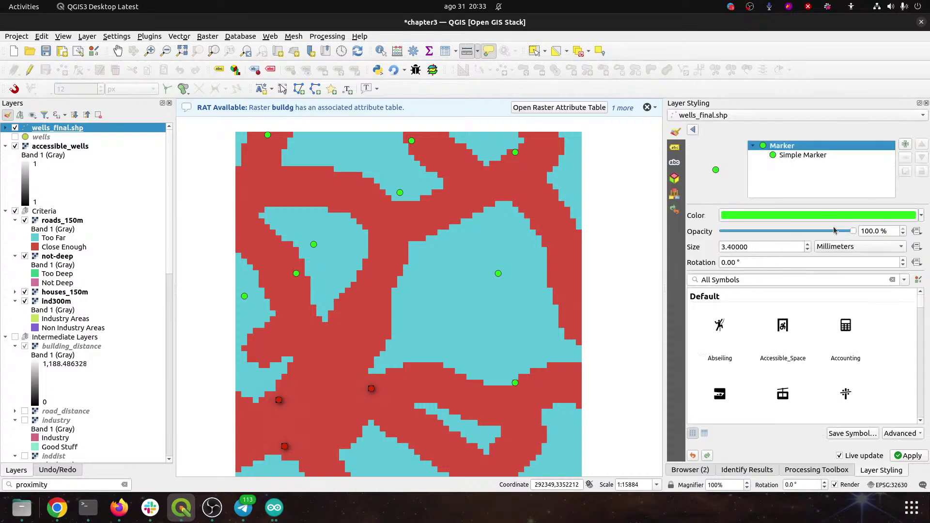
left_click(693, 130)
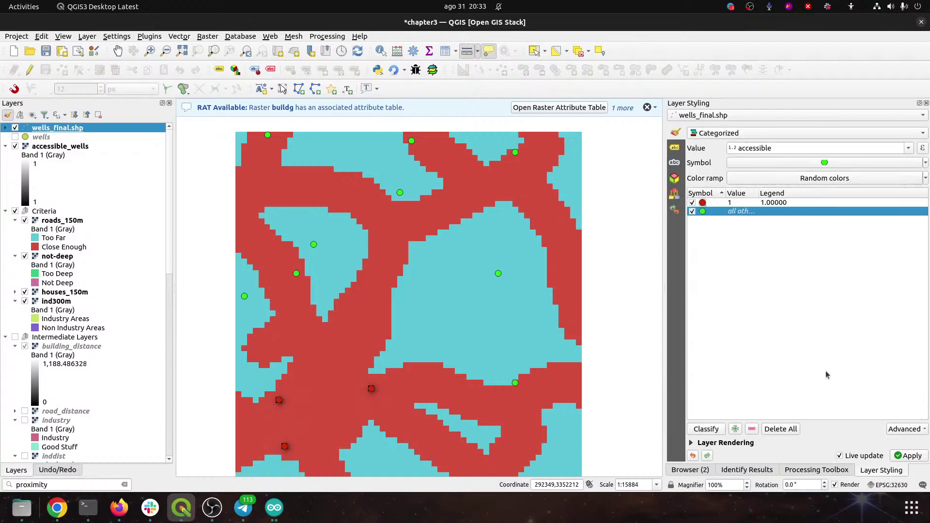
left_click(718, 443)
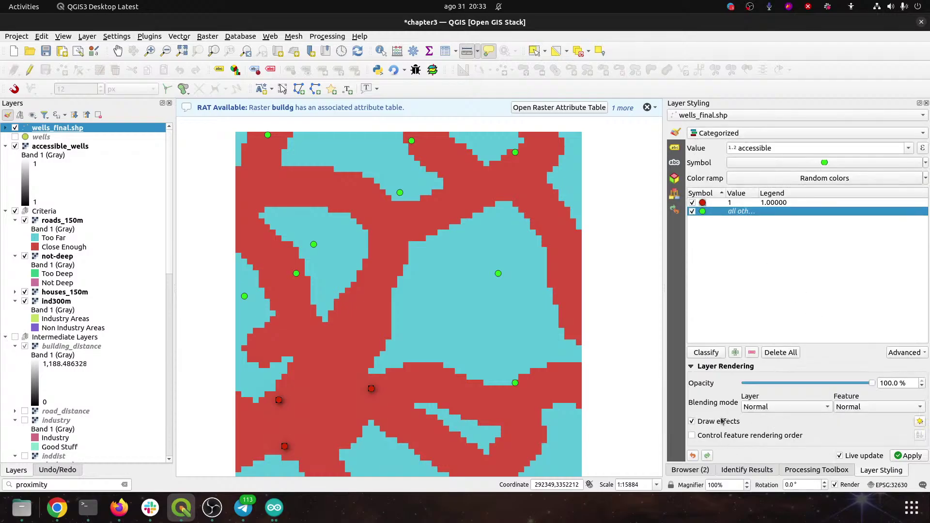
left_click(919, 421)
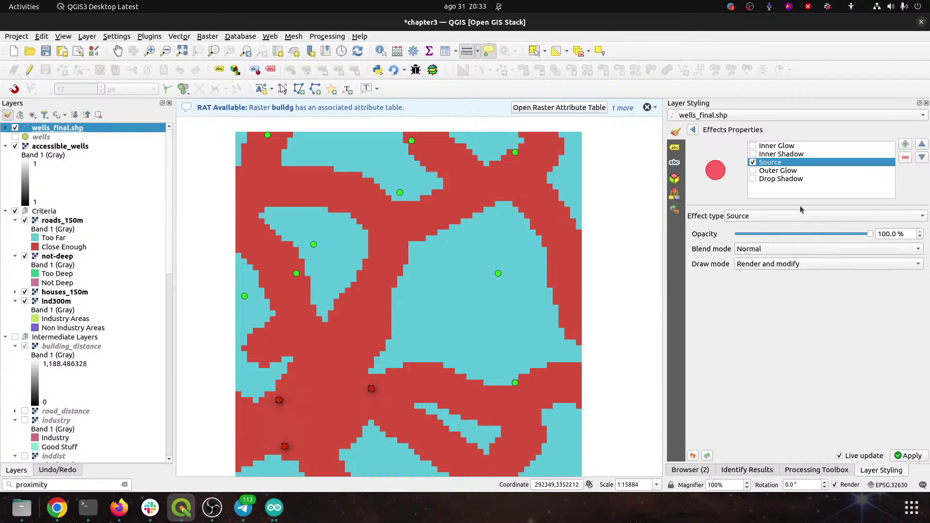
left_click(770, 179)
left_click(753, 178)
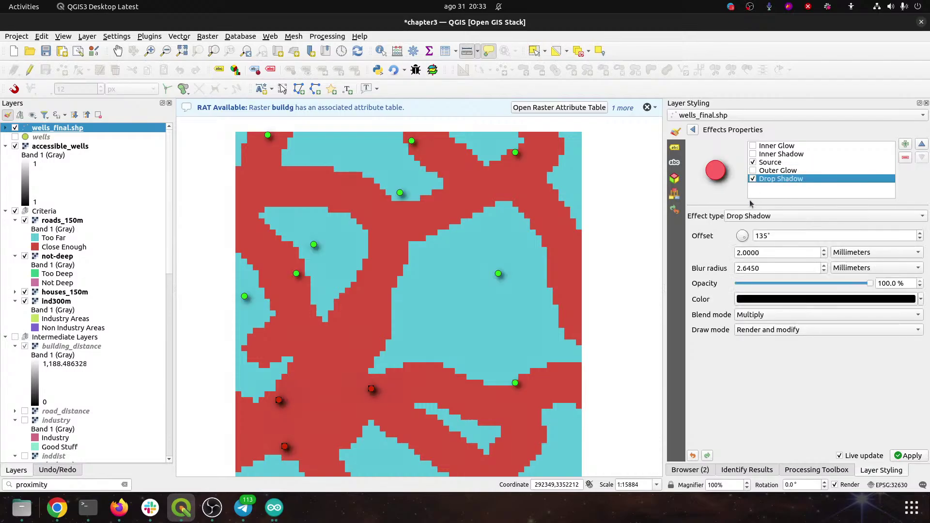
double_click(762, 251)
type("1")
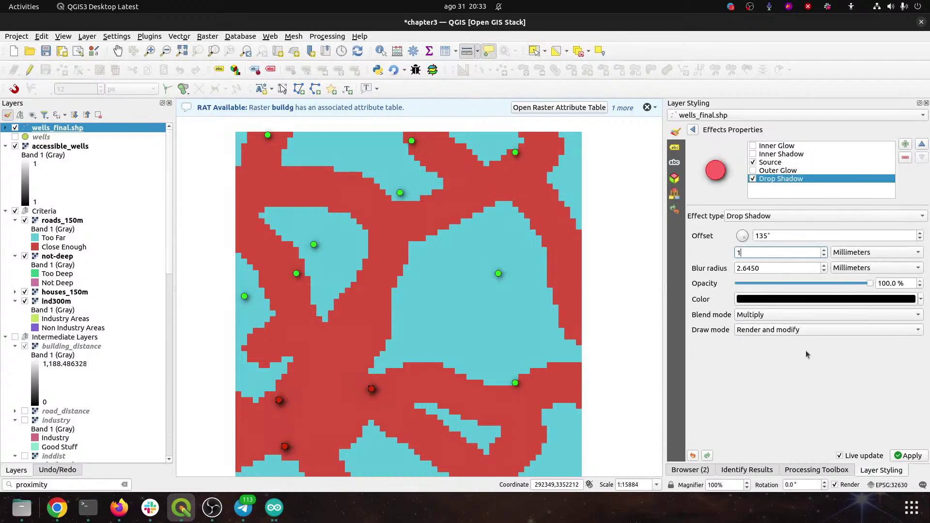
left_click(695, 131)
Step: Turn off draw effects on the simple marker of the category with value 1
left_click(704, 204)
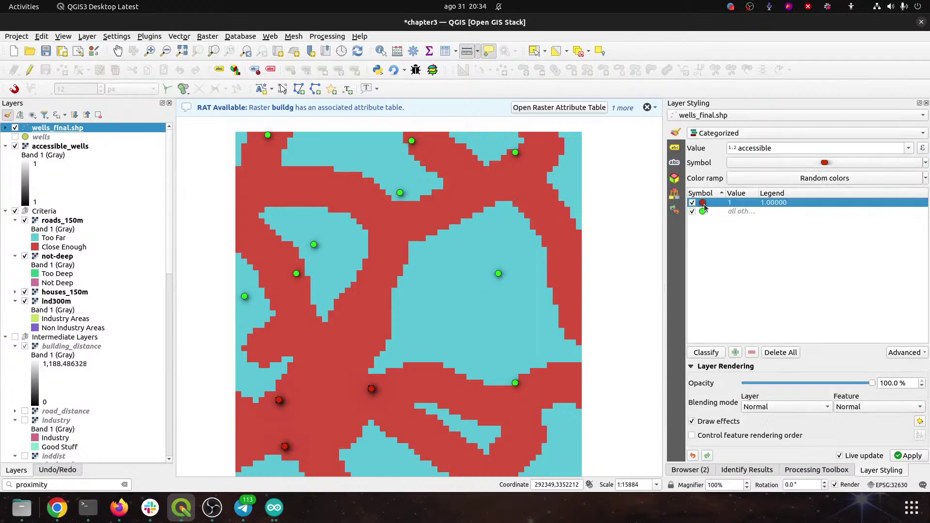
double_click(704, 204)
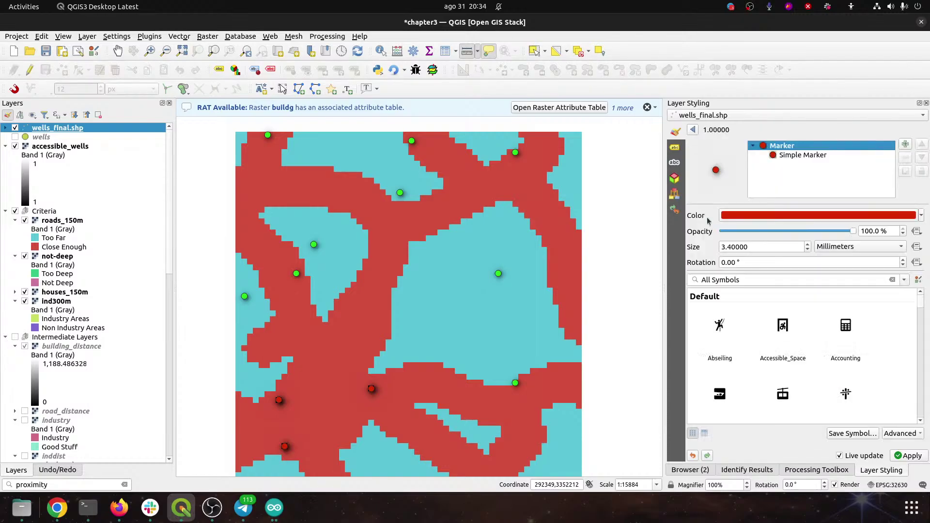
left_click(796, 156)
scroll(918, 400, "down", 2)
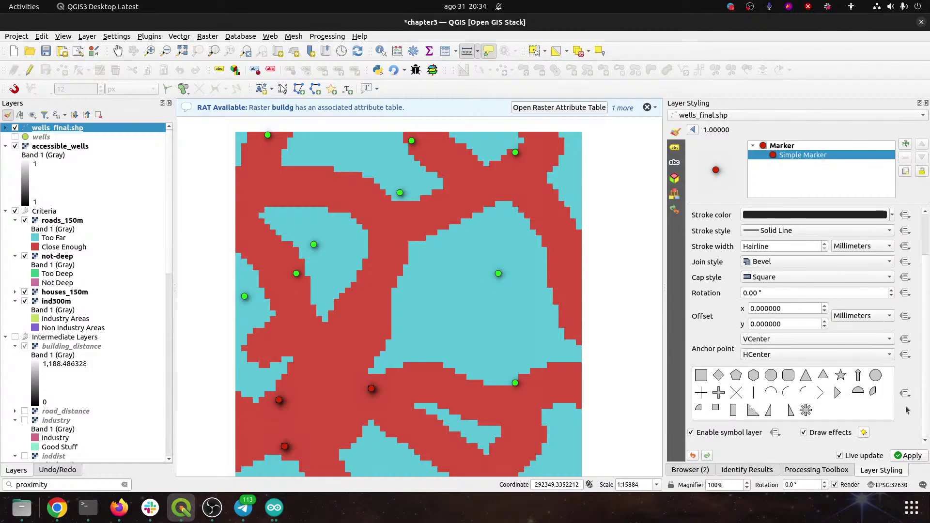
left_click(829, 432)
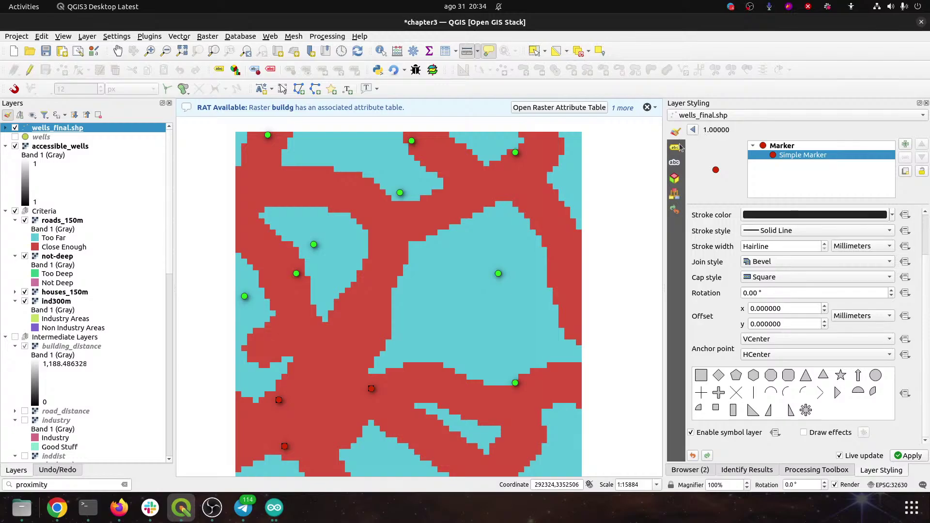
Step: Enable single labels for the wells_final.shp layer
left_click(678, 163)
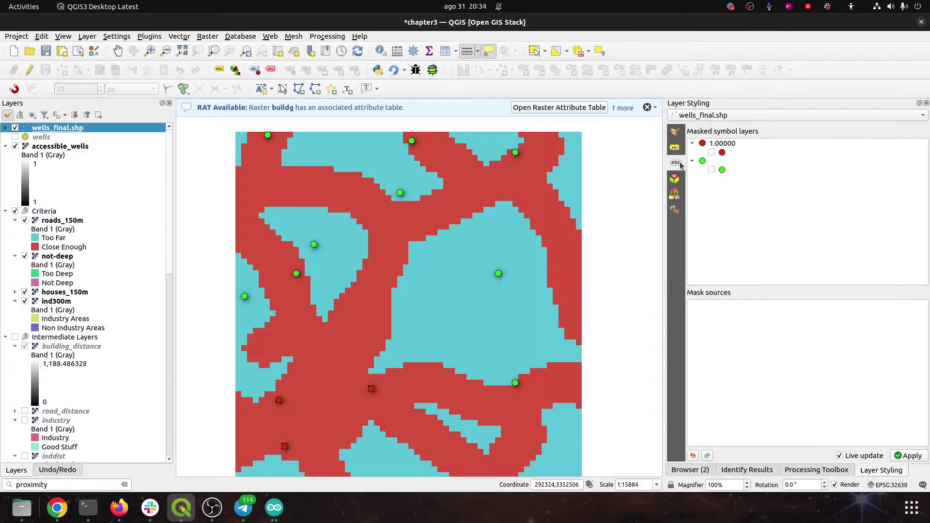
left_click(679, 153)
left_click(715, 137)
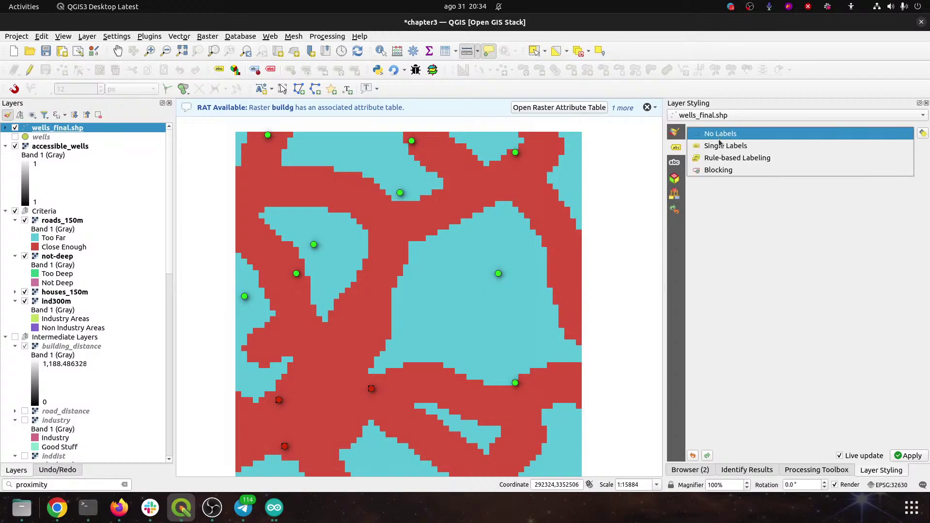
left_click(722, 145)
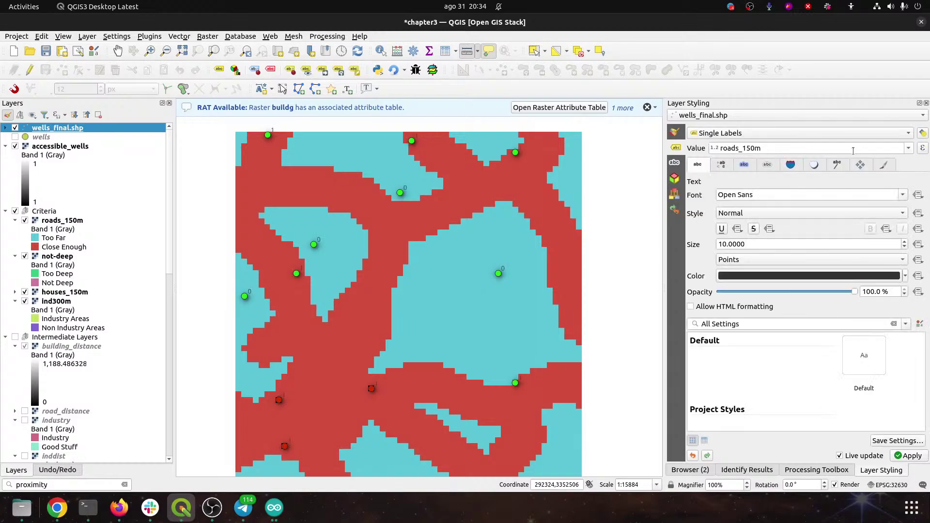
left_click(909, 149)
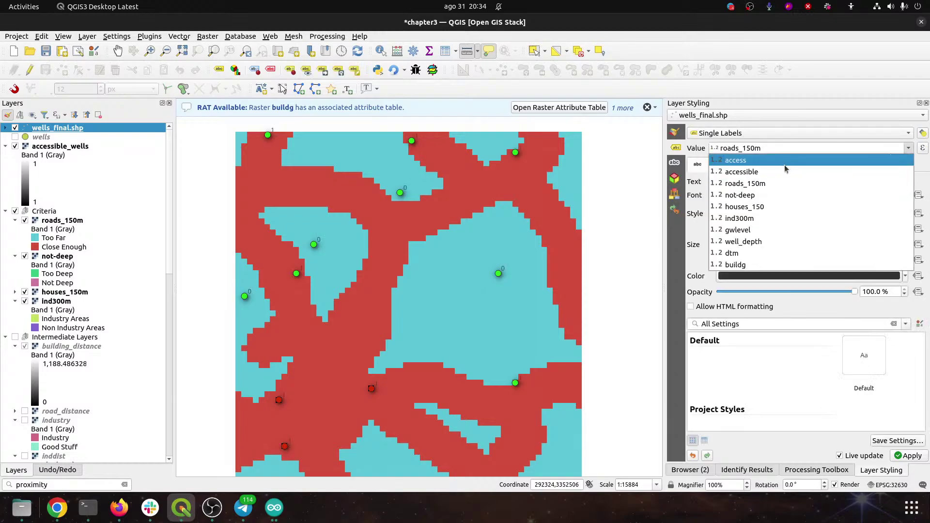
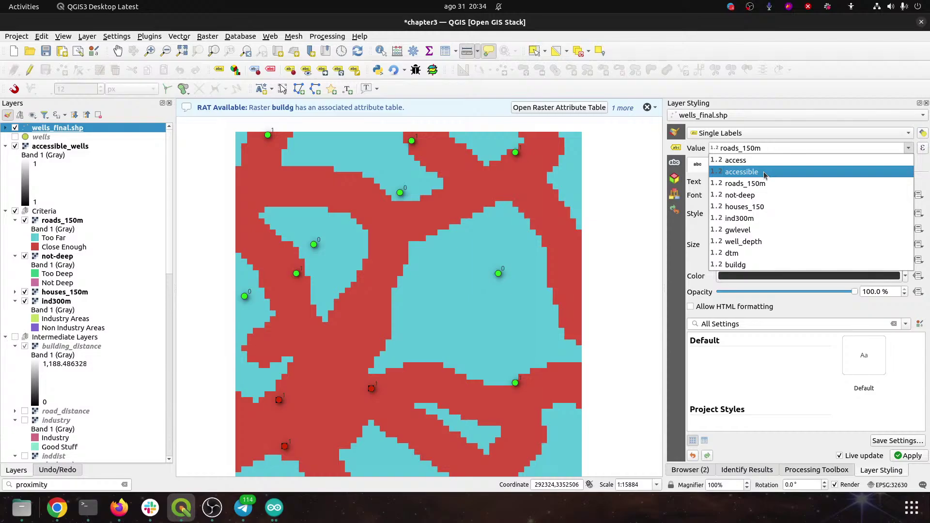
left_click(702, 231)
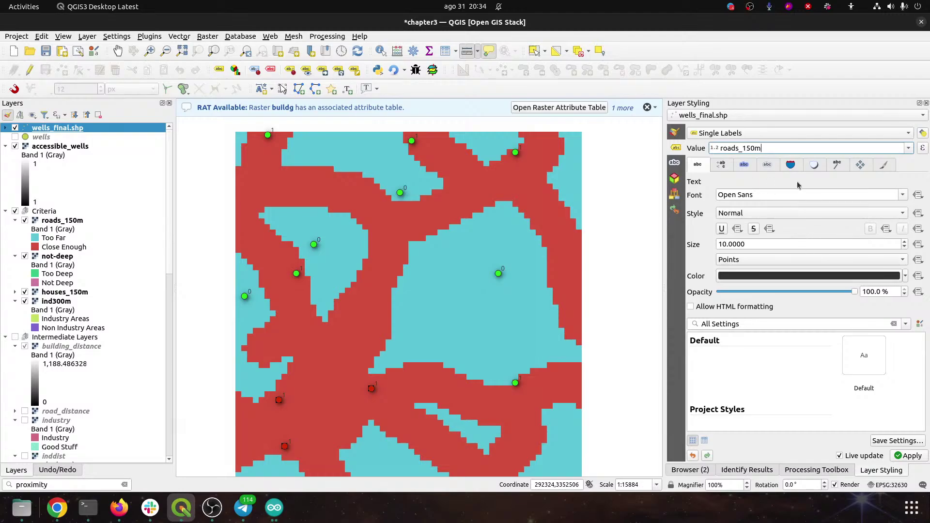
Step: Open the label expression builder and insert the recent expression "NAME" || '\n' || "T(C)" || ' ' || char( 0176 ) || 'C'
left_click(922, 147)
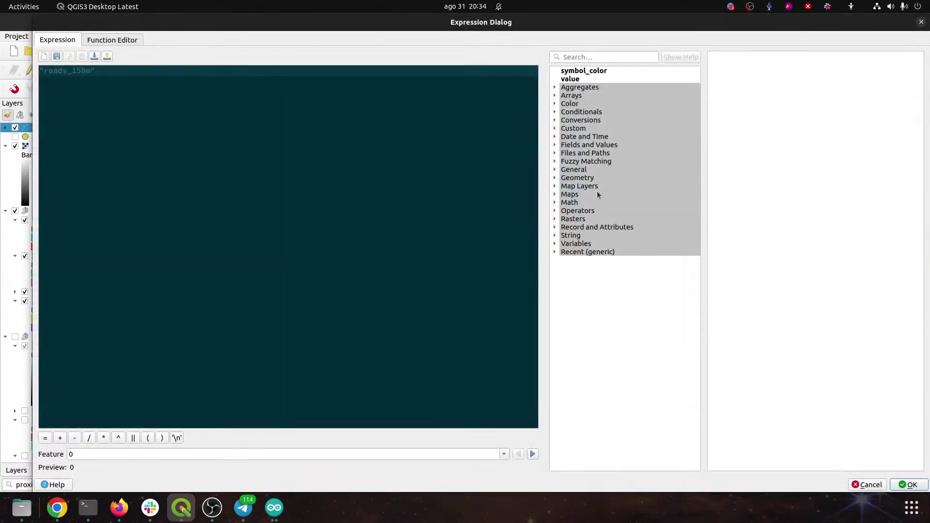
left_click(556, 251)
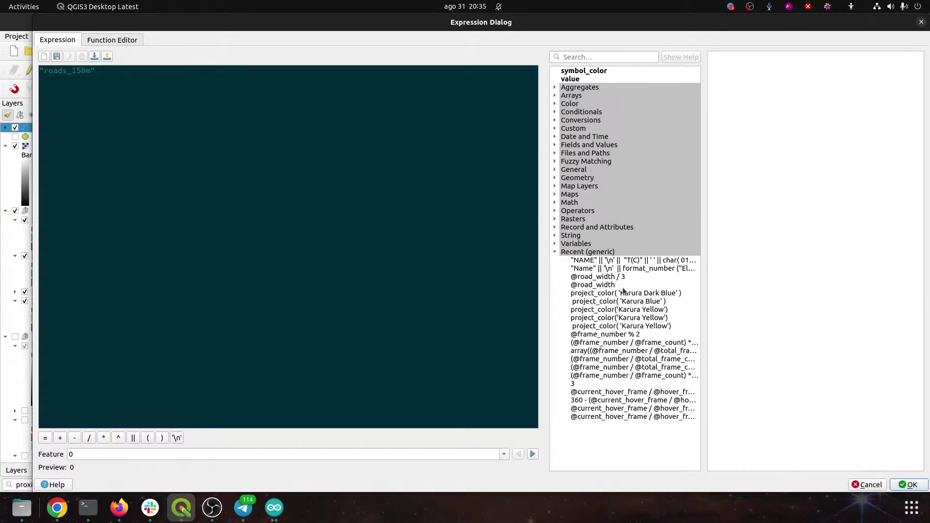
left_click(625, 261)
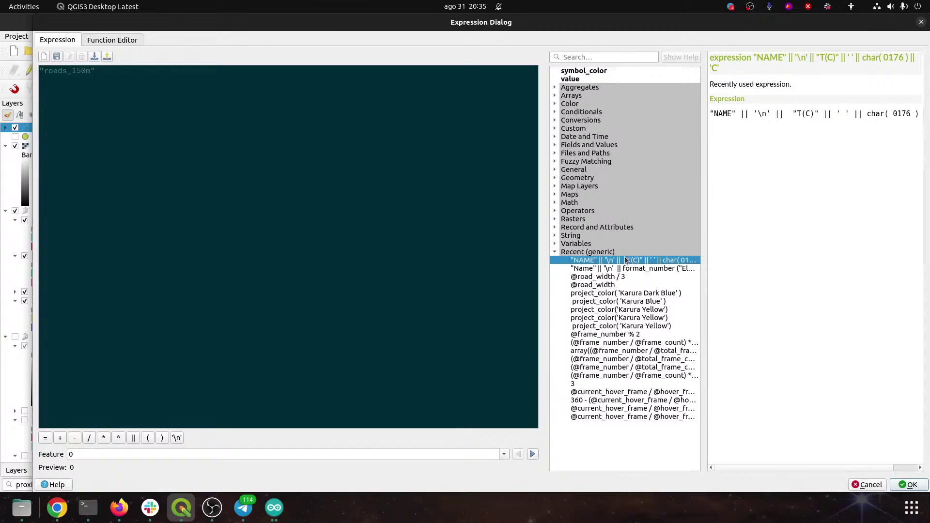
double_click(625, 260)
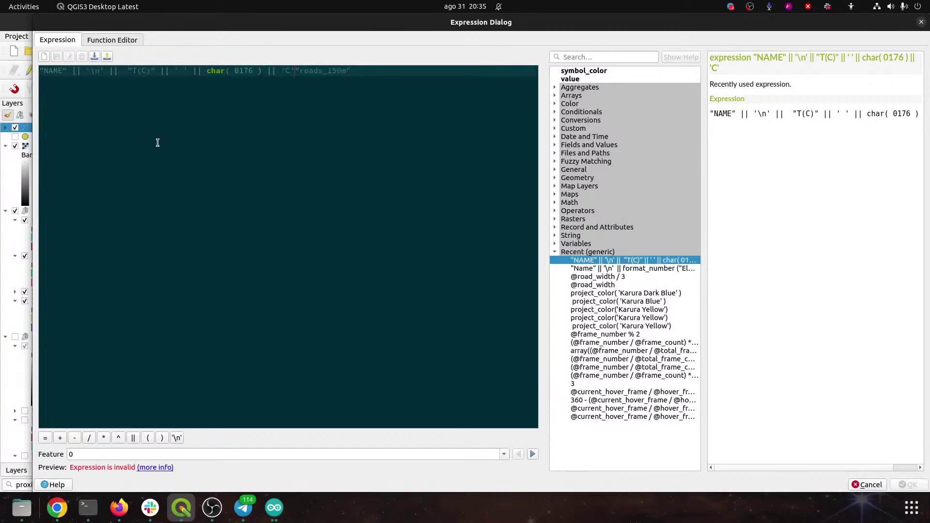
Step: Replace NAME with Well depth in the label expression and delete the "T(C)" field reference
double_click(55, 73)
type("Well dep")
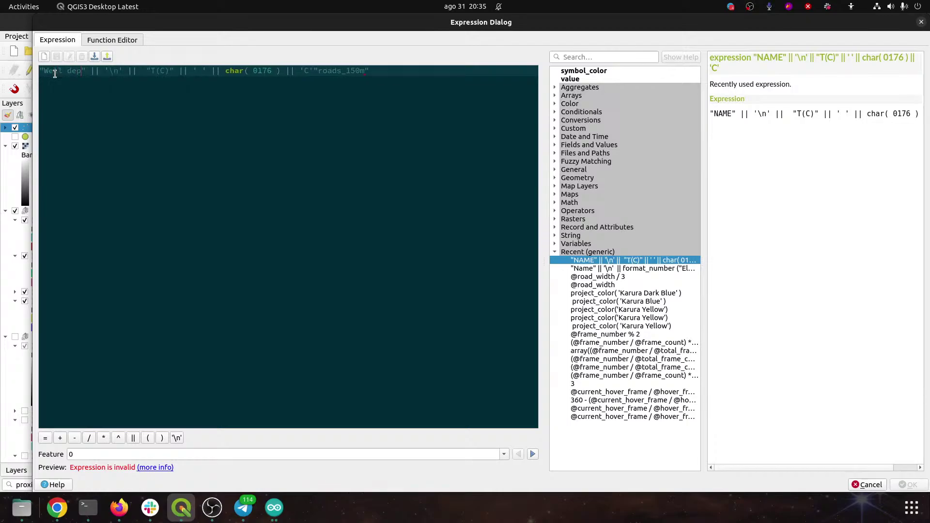
type("th")
key("Delete")
key("Delete")
key("Delete")
key("Delete")
key("BackSpace")
key("Delete")
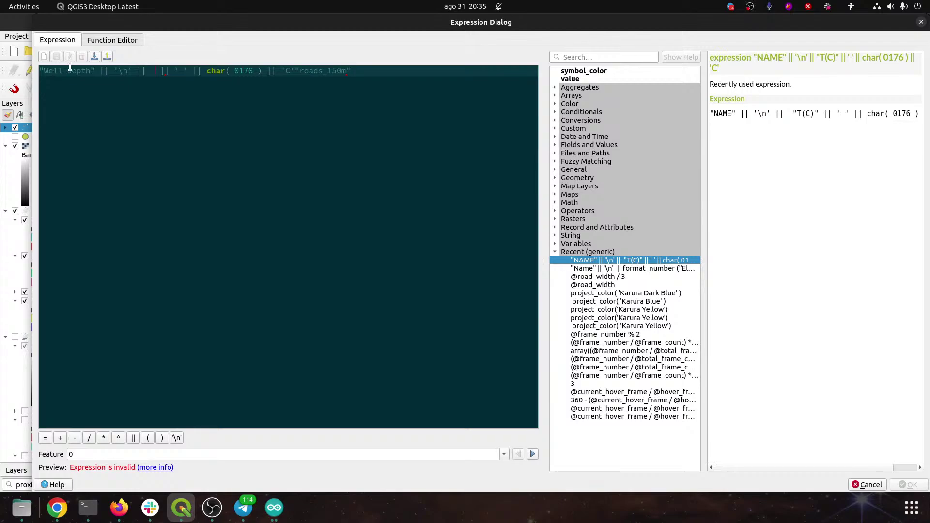
Step: Search the functions for "format" and insert format_number where the "T(C)" reference was
mouse_move(76, 65)
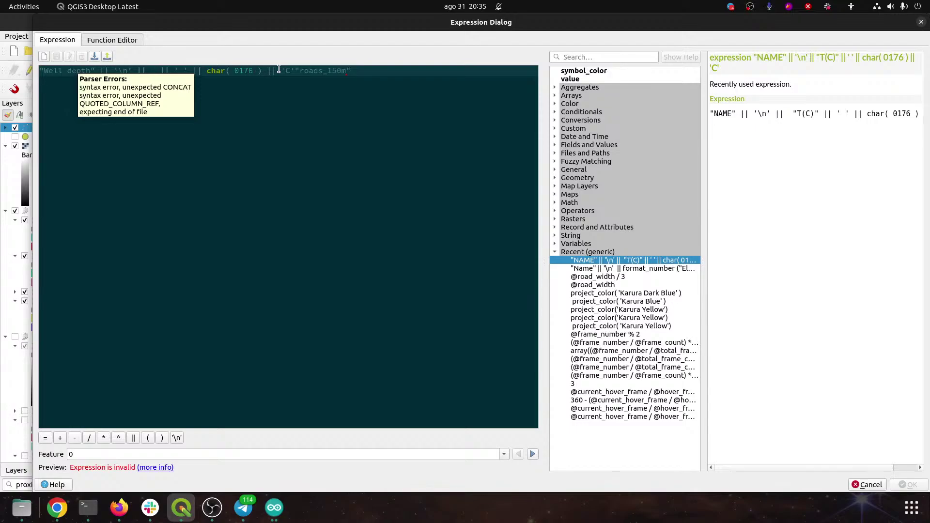
left_click(585, 55)
type("format")
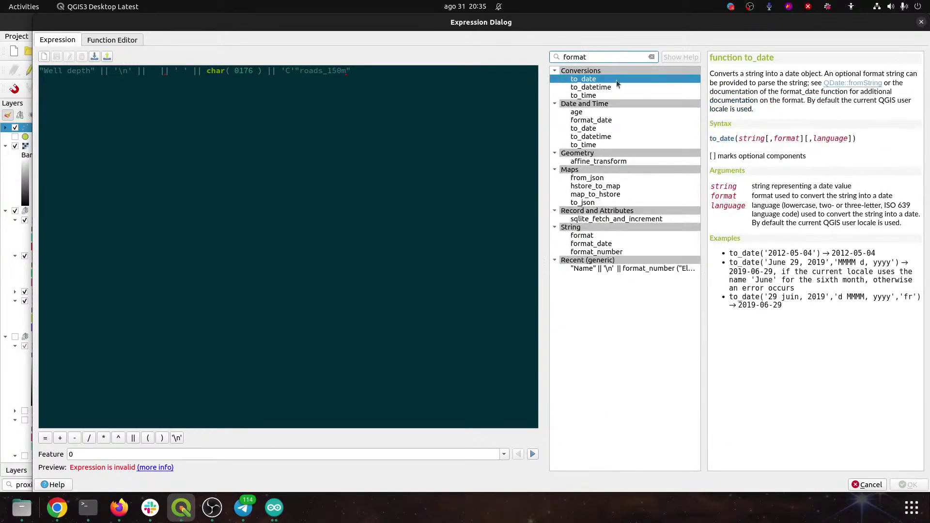
left_click(598, 253)
double_click(598, 252)
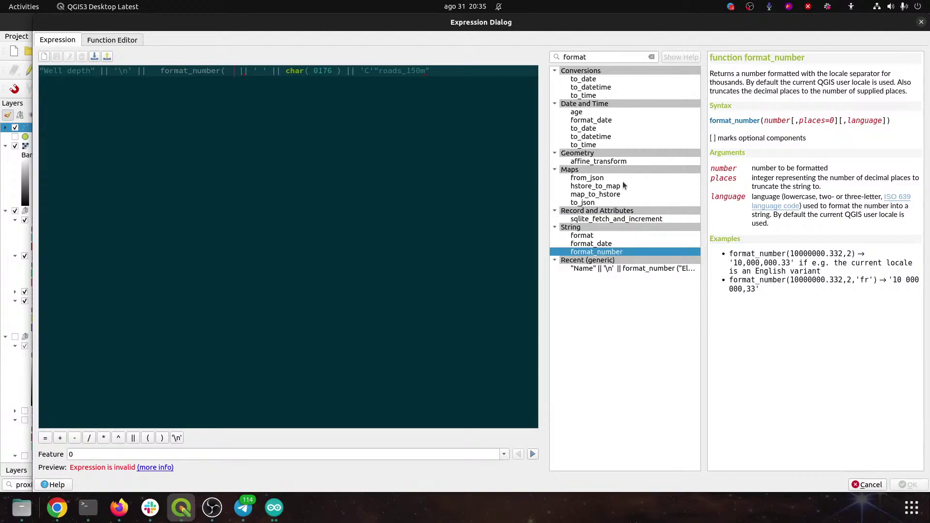
Step: Complete format_number with the well_depth field as the number and 2 decimal places
left_click(653, 56)
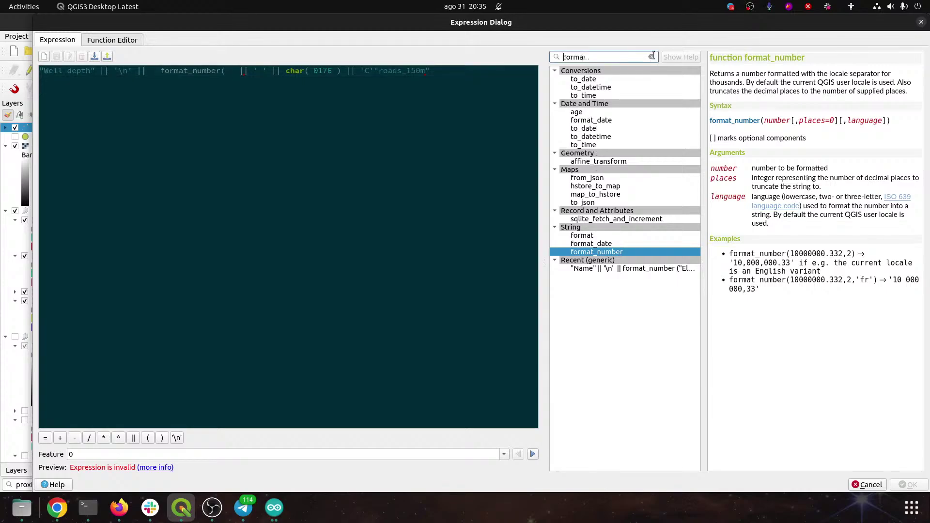
left_click(651, 57)
type("well")
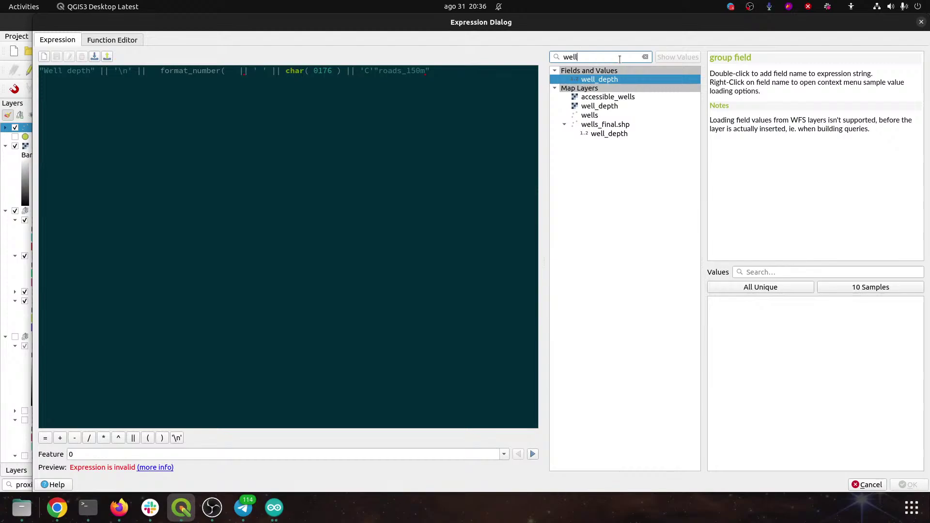
left_click(564, 125)
left_click(564, 124)
left_click(591, 134)
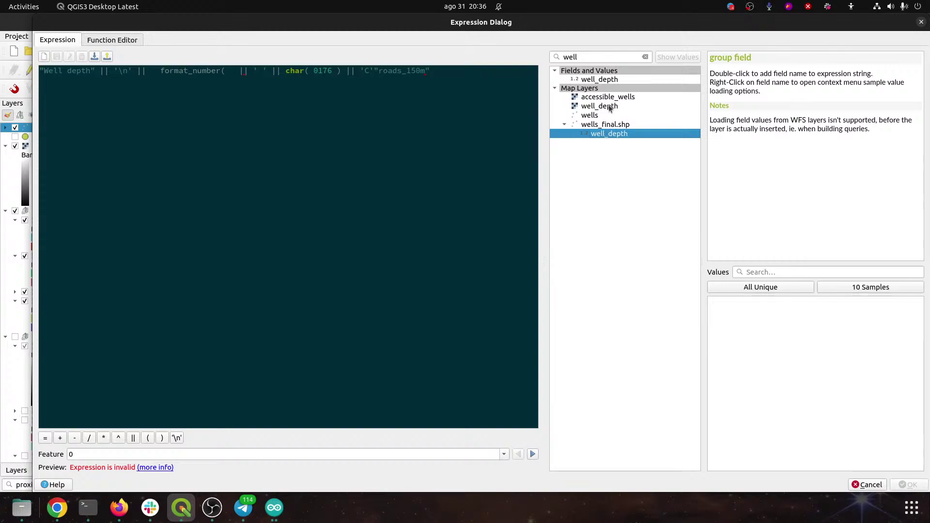
left_click(597, 79)
double_click(598, 80)
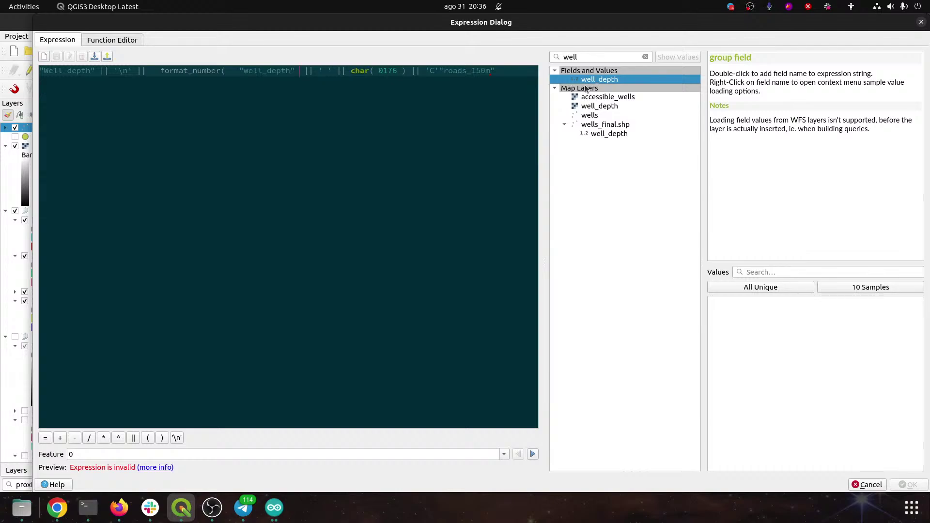
type(",")
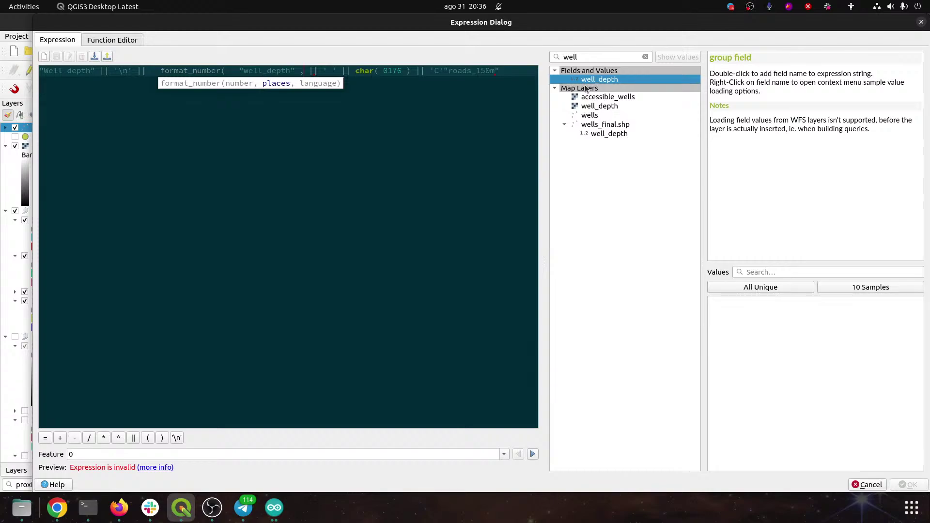
type("2)")
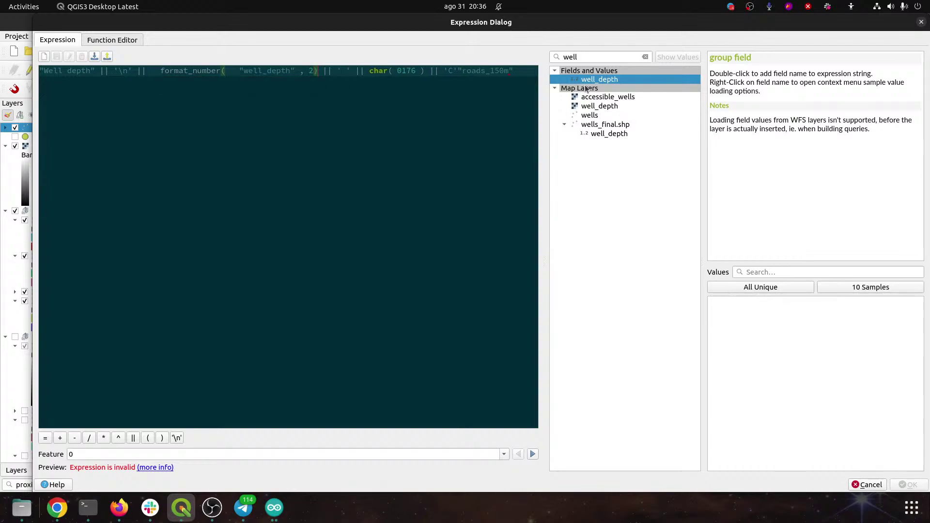
Step: Delete the char( 0176 ) || 'C' part and the start of roads_150m, keeping only the final m and its quote
key("Right")
key("Right")
key("Right")
key("shift+Right")
key("shift+Right")
key("shift+Right")
key("shift+Right")
key("shift+Right")
key("shift+Right")
key("shift+Right")
key("shift+Right")
key("shift+Right")
key("shift+Right")
key("shift+Right")
key("shift+Right")
key("shift+Right")
key("shift+Right")
key("shift+Right")
key("shift+Right")
key("shift+Right")
key("shift+Right")
key("shift+Right")
key("shift+Right")
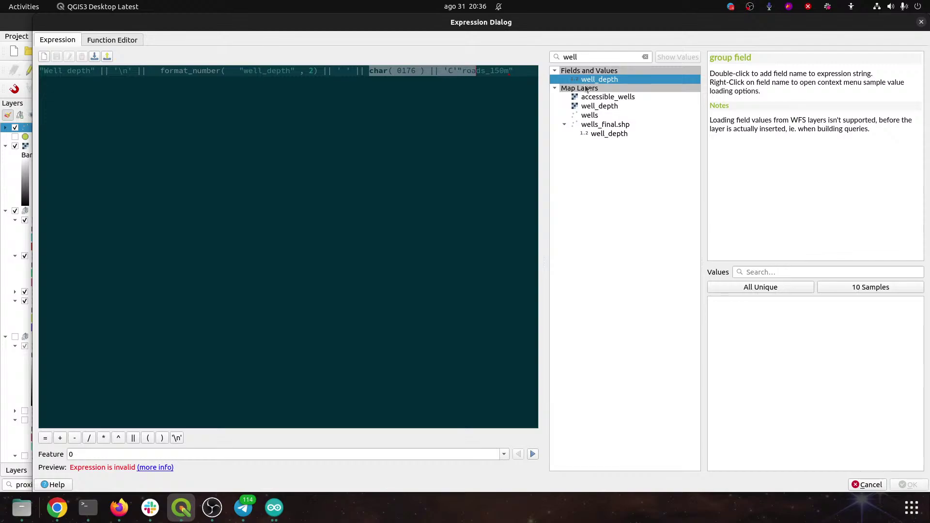
key("shift+Left")
key("shift+Left")
key("shift+Left")
key("shift+Right")
key("shift+Right")
key("shift+Right")
key("shift+Right")
key("shift+Right")
key("shift+Right")
key("BackSpace")
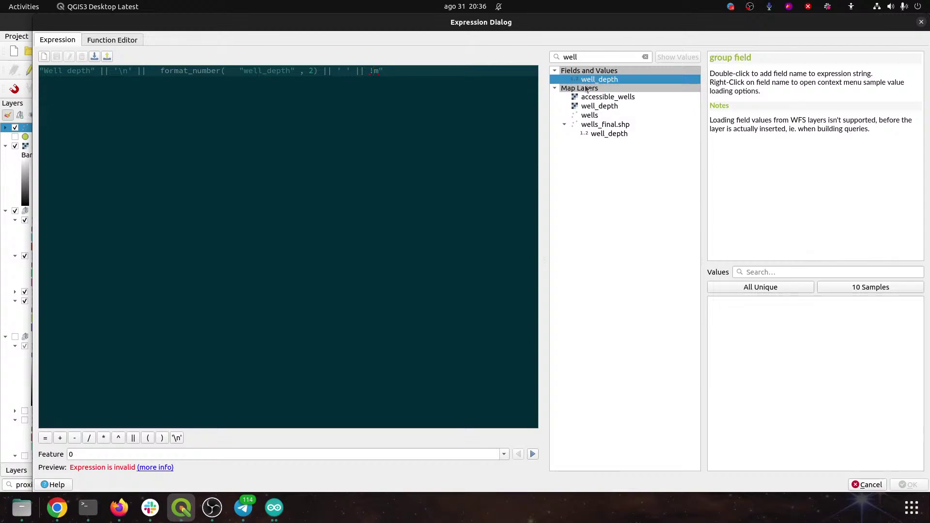
Step: Add an opening double quote before the m and remove the ' ' || segment ahead of it
type("\"")
key("BackSpace")
key("BackSpace")
key("BackSpace")
key("BackSpace")
key("BackSpace")
key("BackSpace")
key("BackSpace")
key("BackSpace")
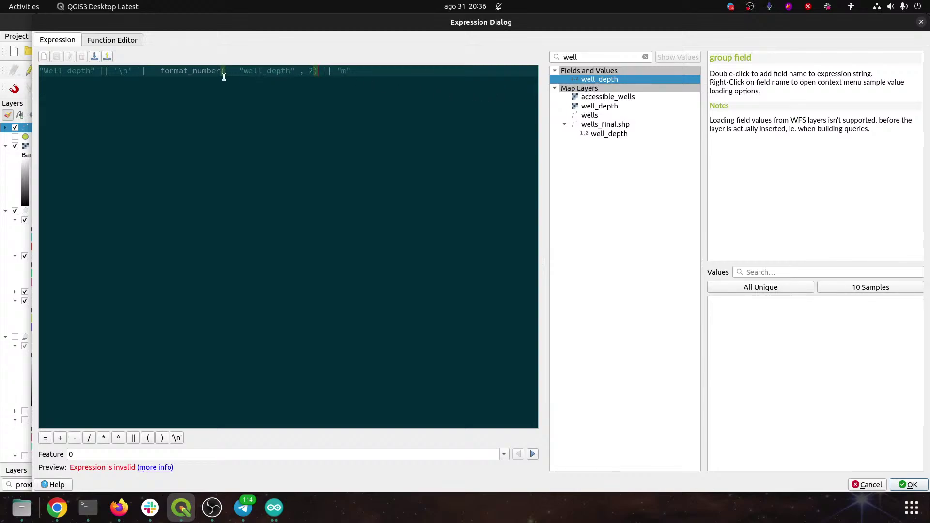
key("End")
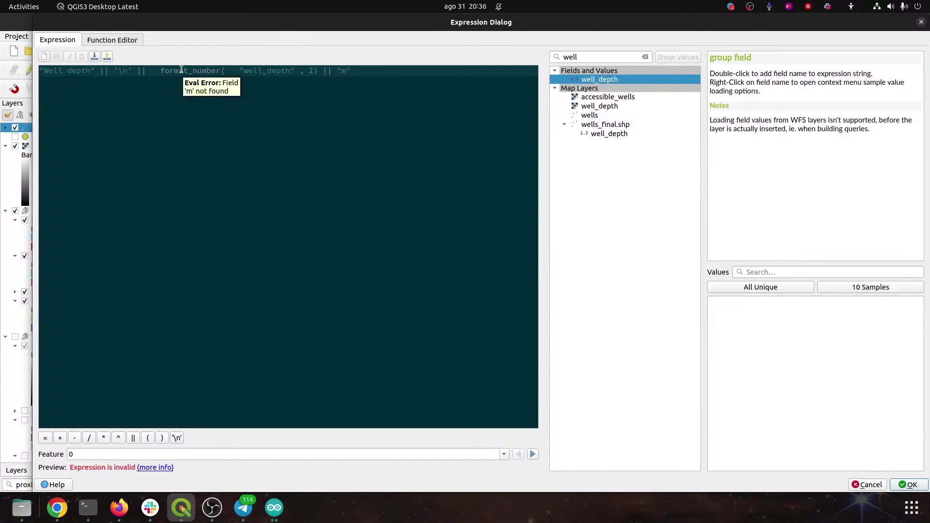
Step: Change the double quotes around the m unit to single quotes so it reads 'm'
left_click(115, 72)
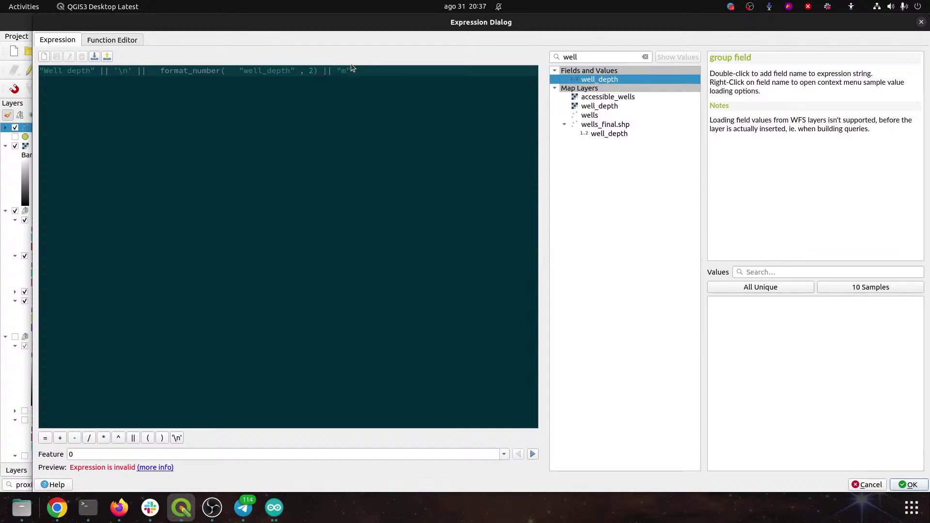
left_click(340, 71)
key("BackSpace")
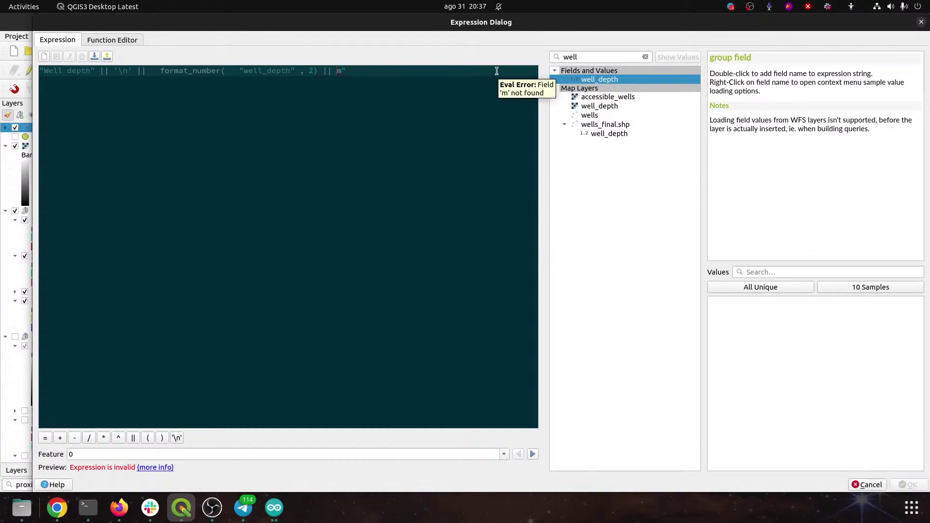
type("'")
key("Right")
key("Delete")
type("'")
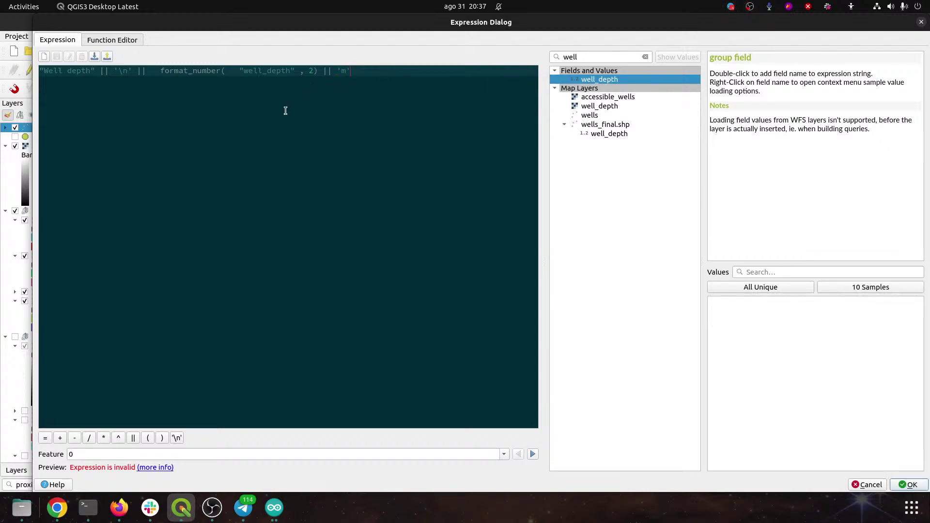
Step: Enlarge the expression text, break it onto a second line before format_number, and select the whole expression
scroll(284, 108, "up", 3)
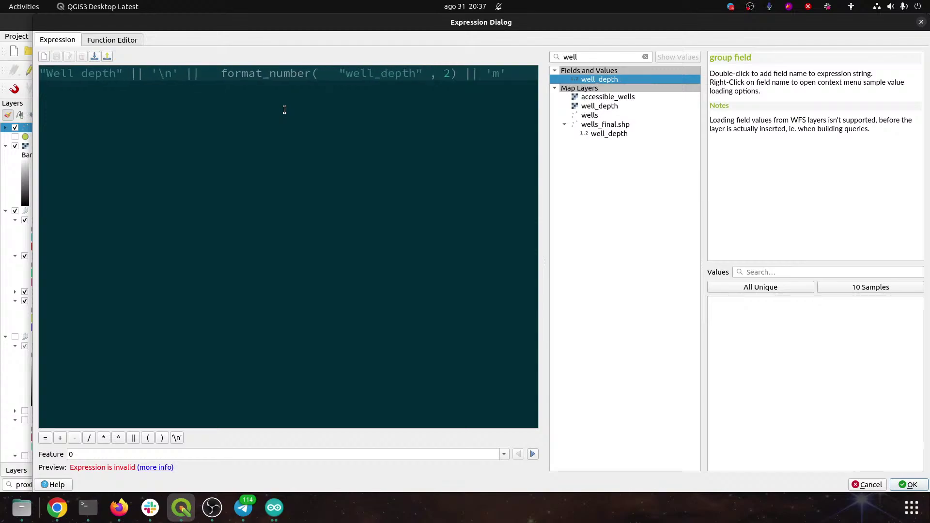
left_click(222, 84)
key("Return")
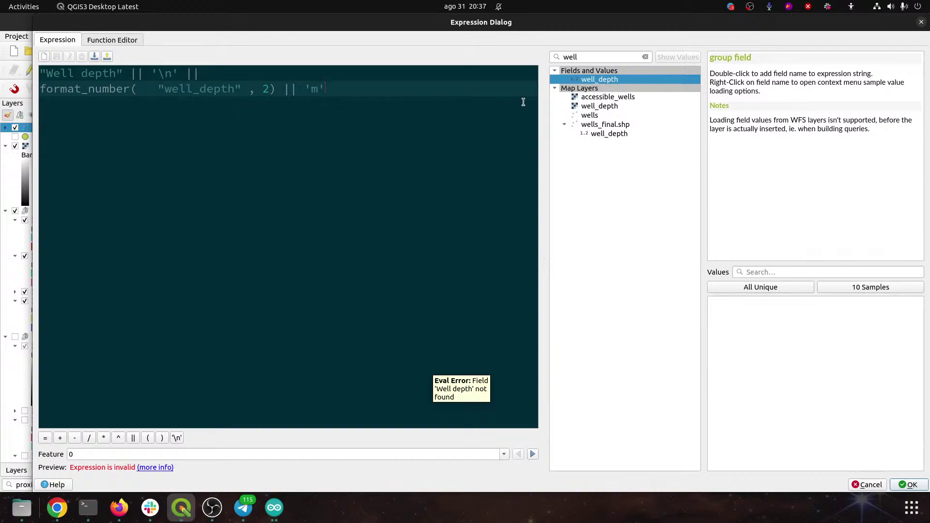
key("ctrl+a")
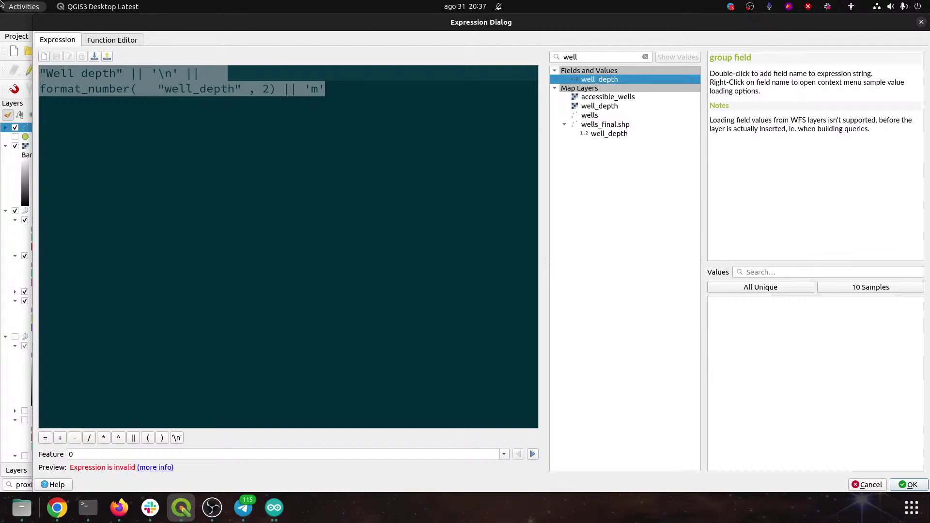
Step: Accept the label expression and check the wells_final attribute table's fields with the rows sorted by well_depth
left_click(898, 484)
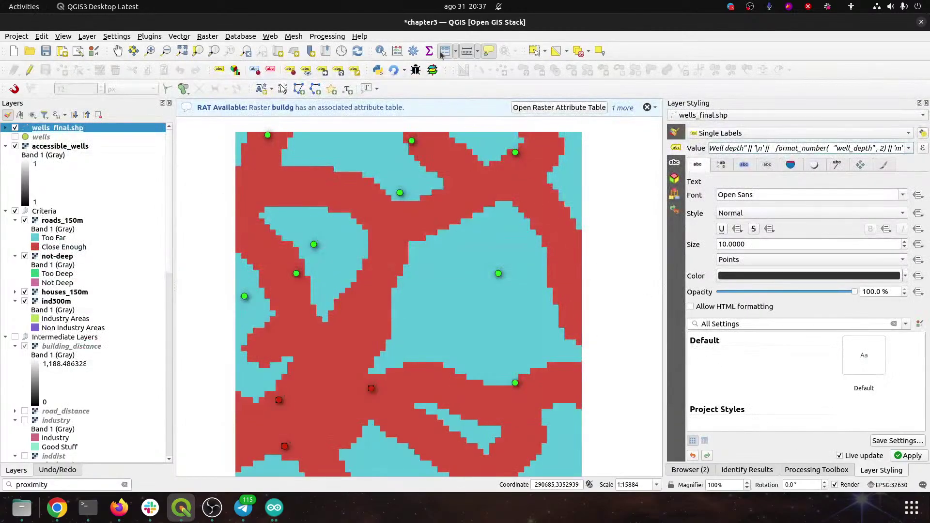
left_click(444, 51)
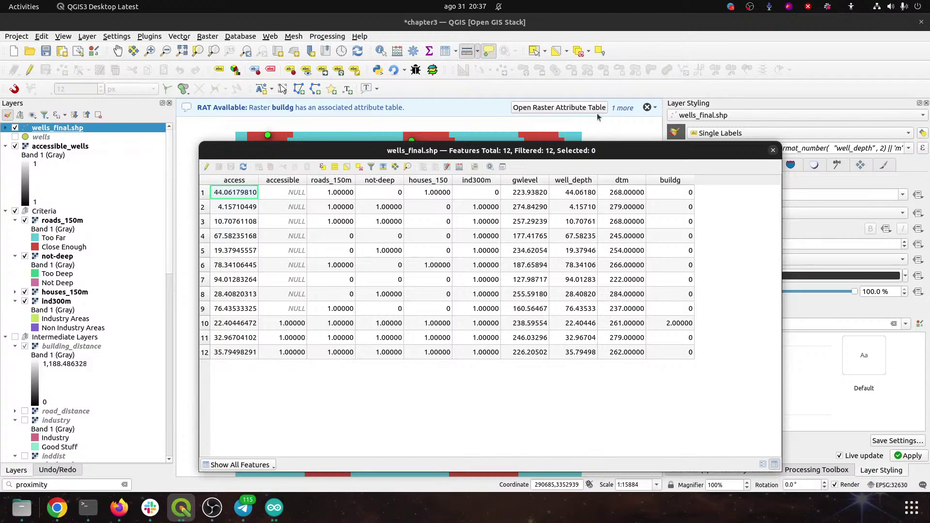
left_click(577, 184)
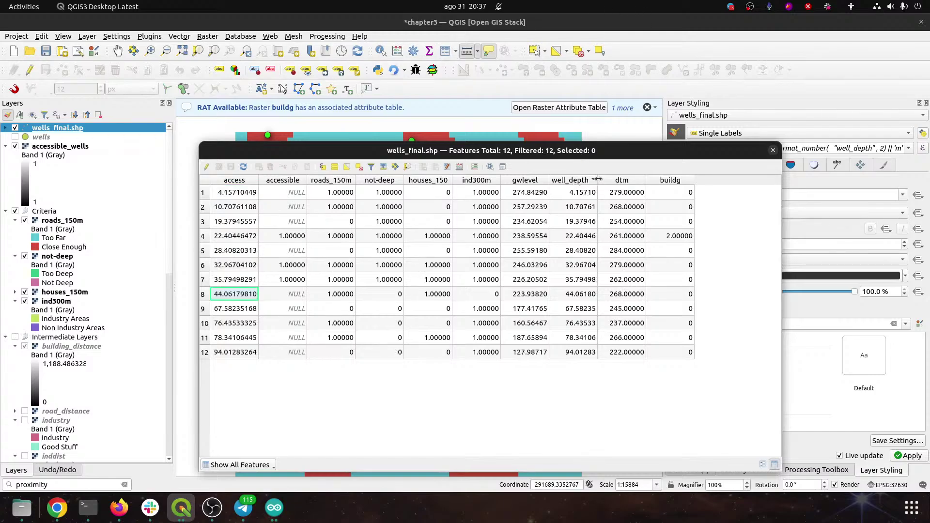
left_click(773, 150)
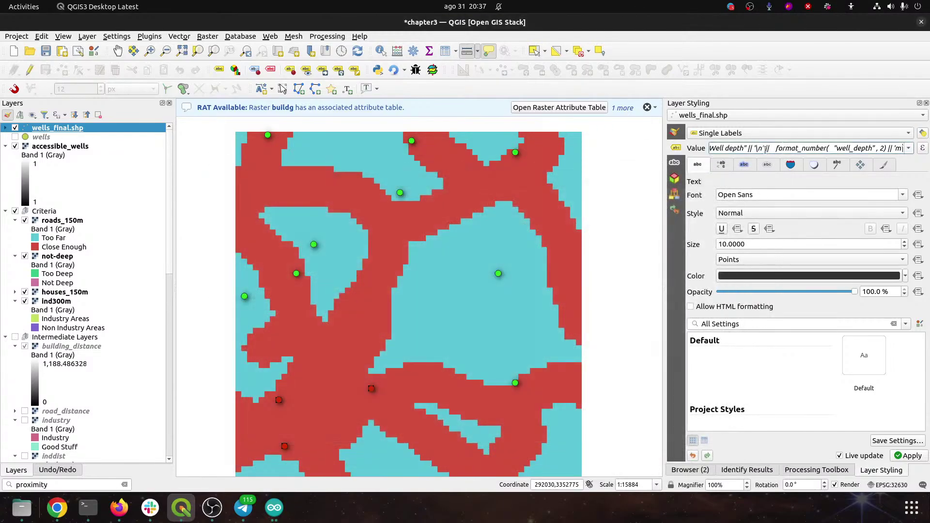
Step: Correct the label expression's opening text to the single-quoted string 'Well depth:' with a colon and accept the expression
left_click(922, 148)
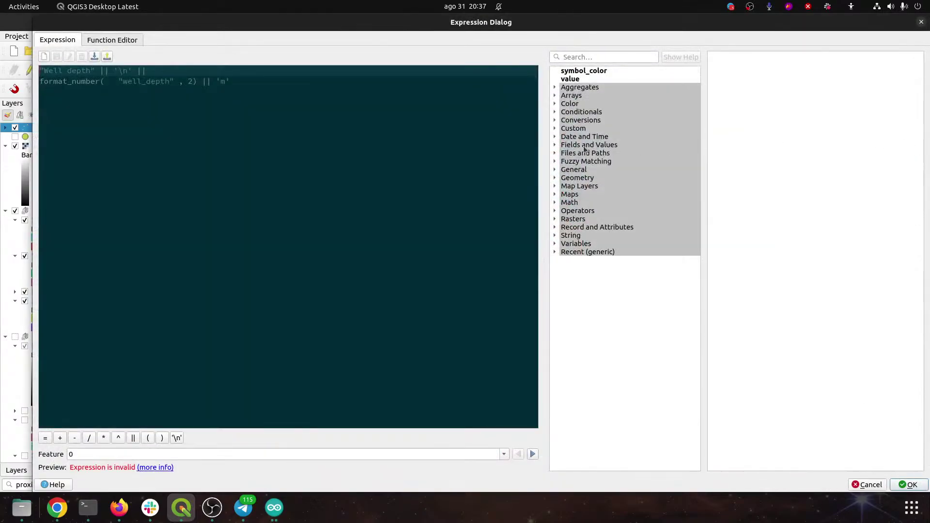
left_click(254, 100)
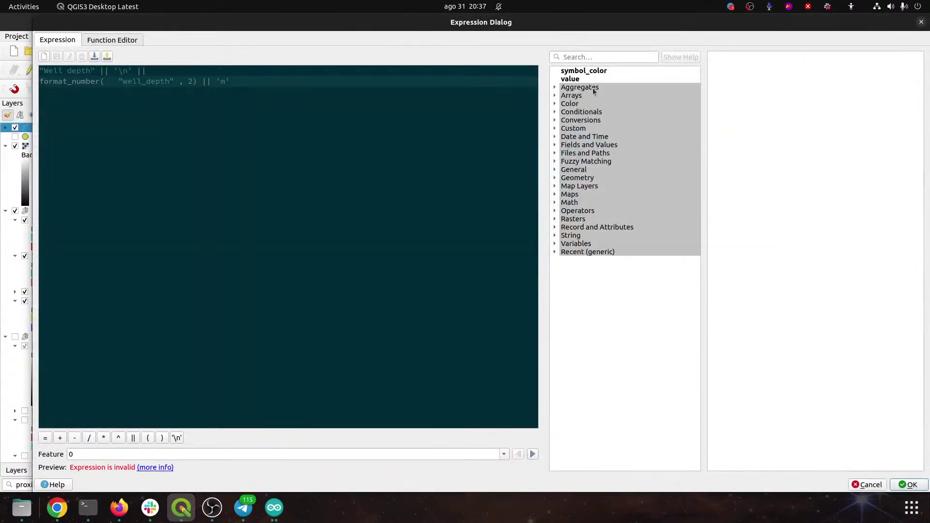
left_click(554, 145)
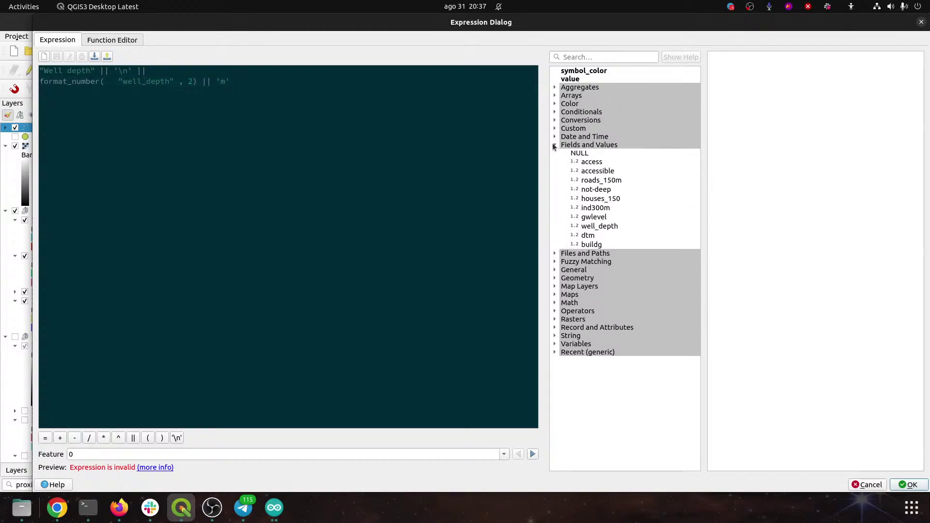
left_click(273, 82)
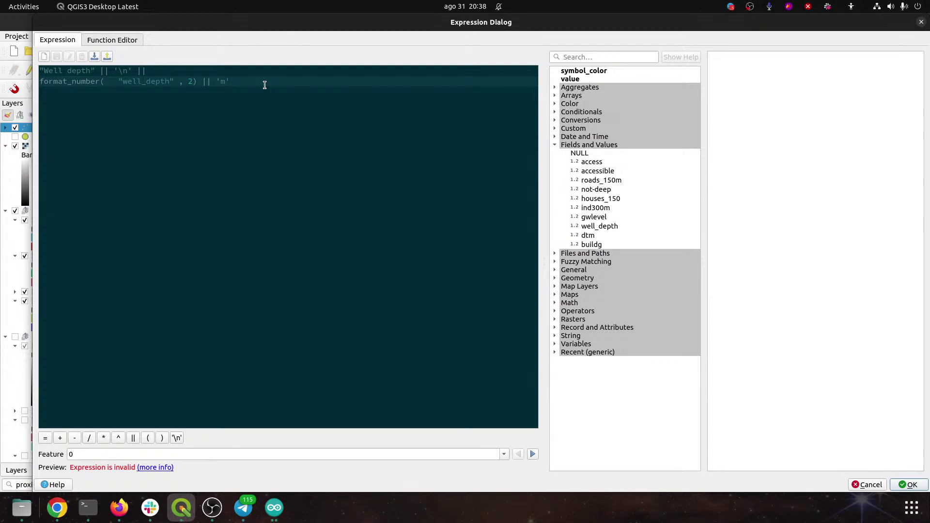
key("Up")
key("Delete")
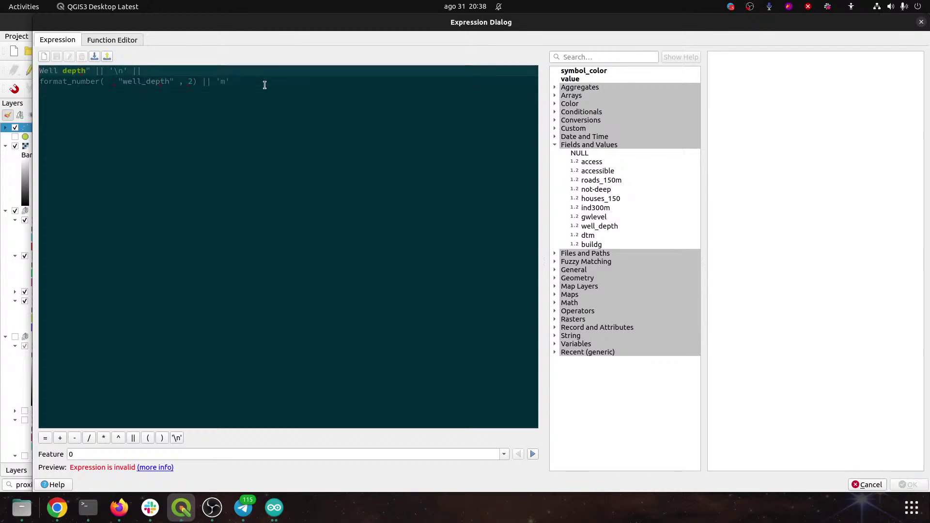
type("'")
key("BackSpace")
type(":'")
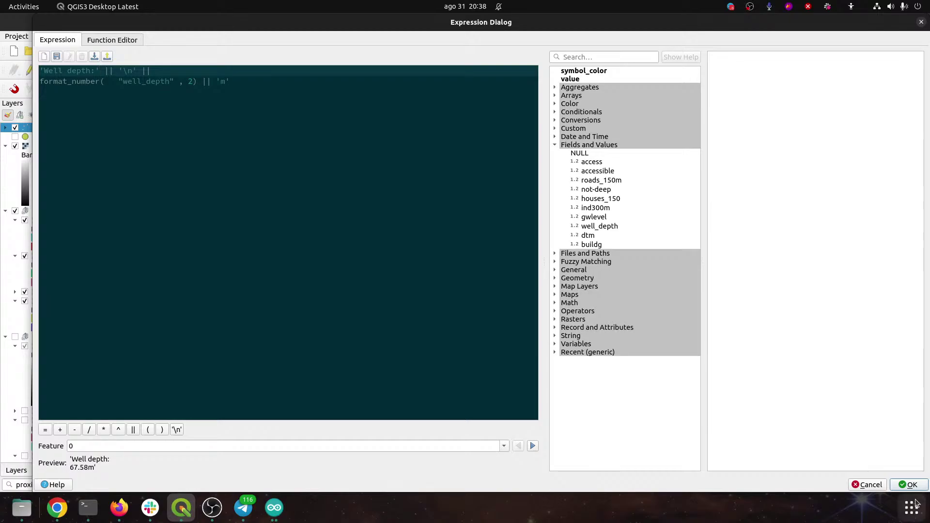
left_click(909, 484)
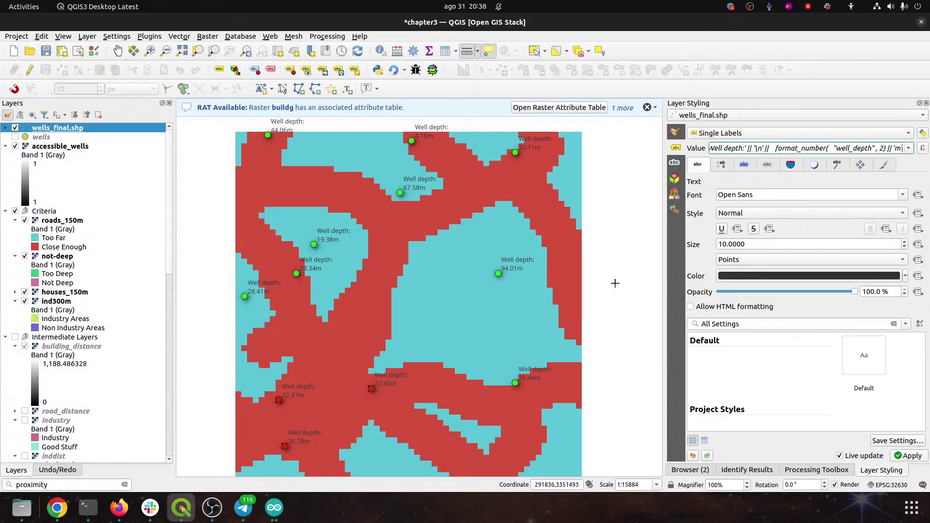
Step: Set the well label placement mode to Offset from Point with the below-right quadrant
left_click(861, 167)
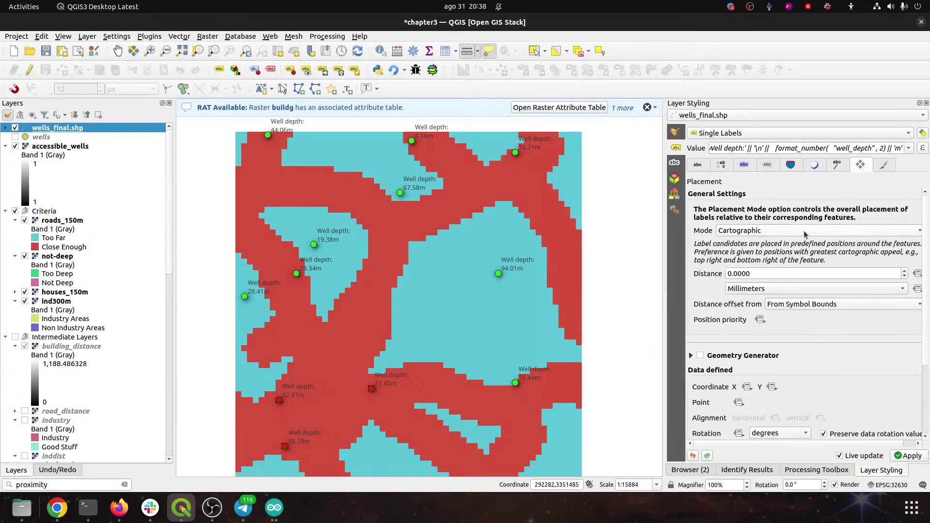
left_click(774, 233)
left_click(755, 255)
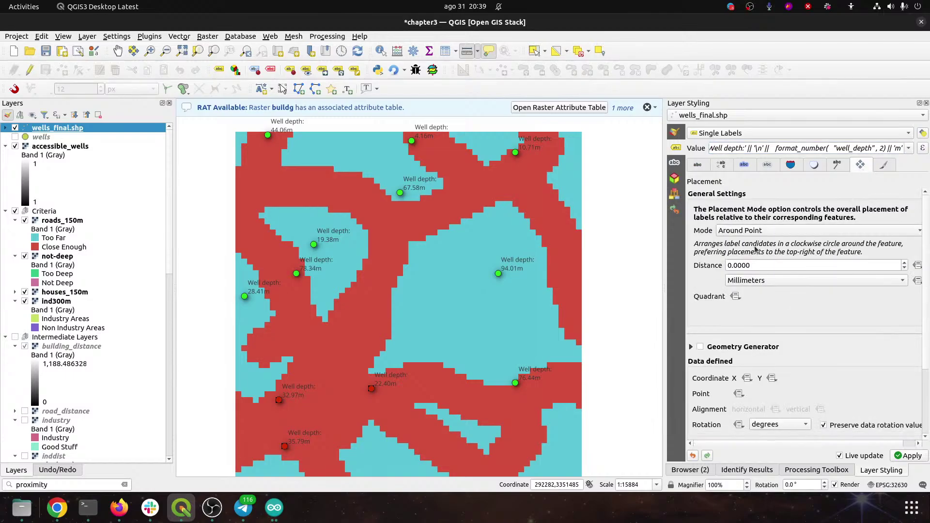
left_click(767, 231)
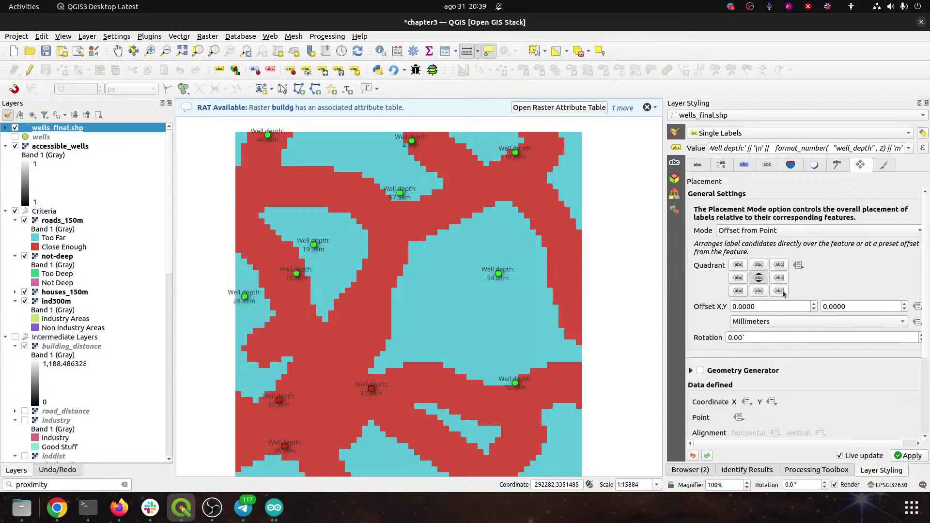
left_click(779, 290)
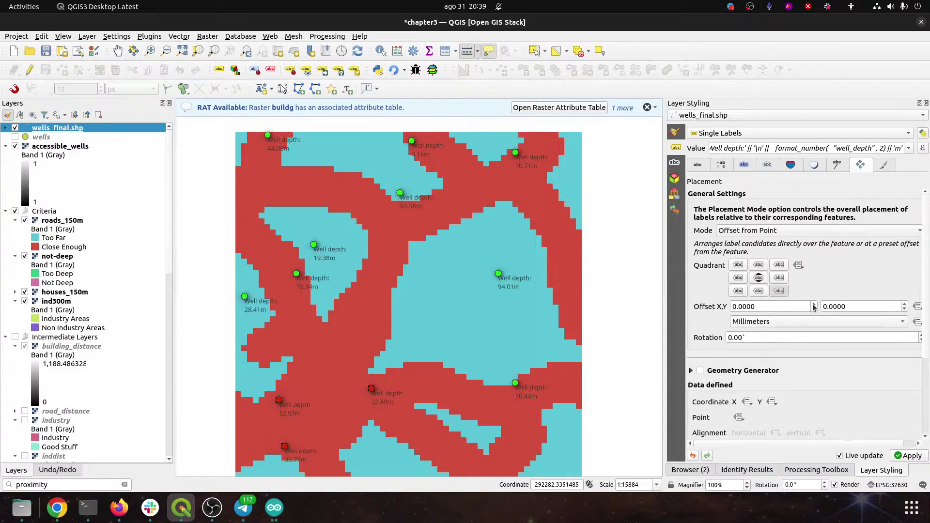
Step: Set the label offset to X 1.3 and Y 1.7 millimeters and save the project
scroll(814, 305, "up", 3)
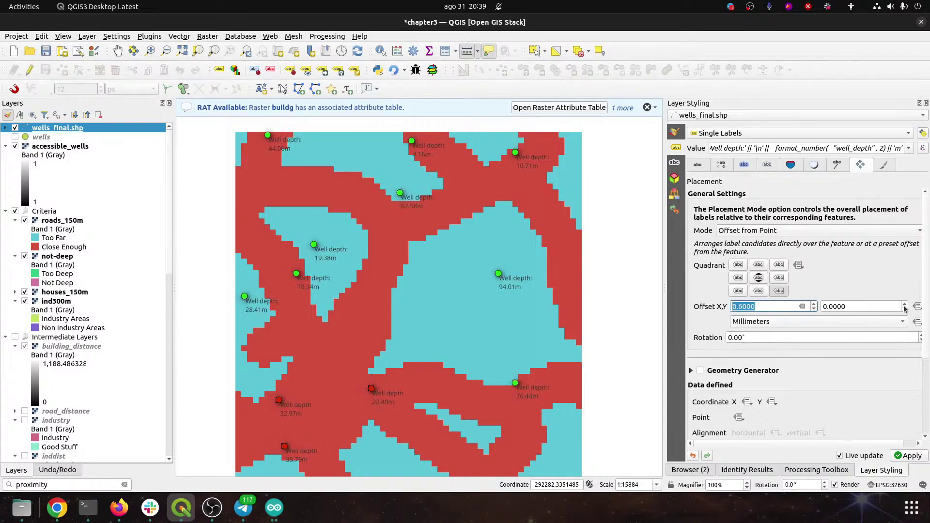
scroll(904, 307, "up", 7)
scroll(903, 307, "up", 7)
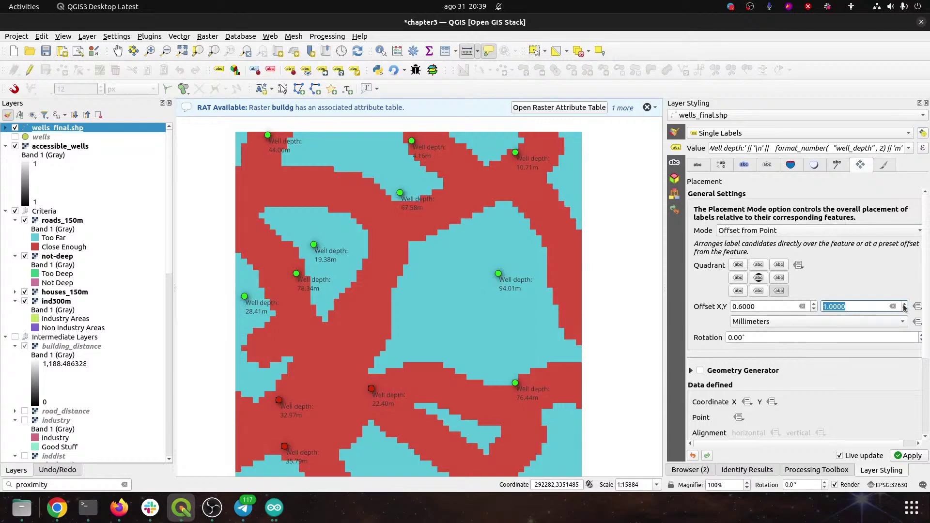
scroll(904, 307, "up", 1)
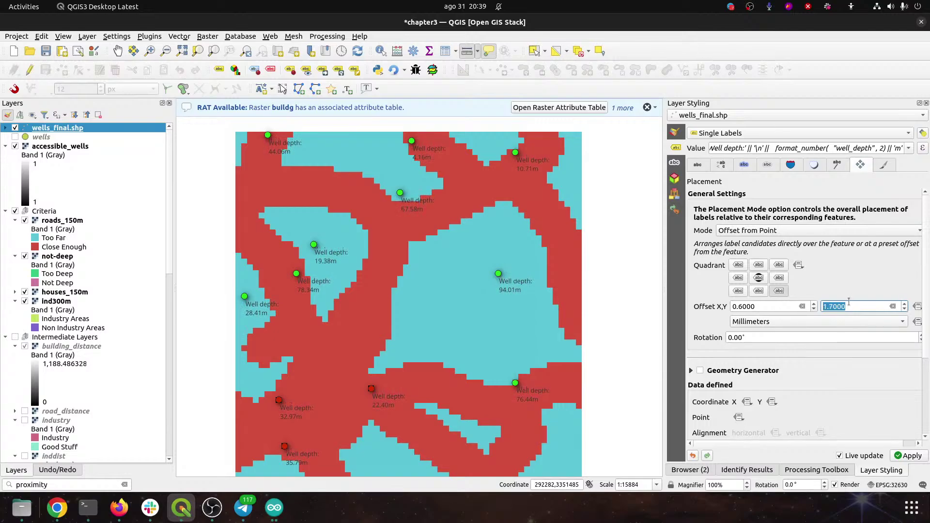
scroll(816, 308, "down", 4)
scroll(817, 309, "down", 5)
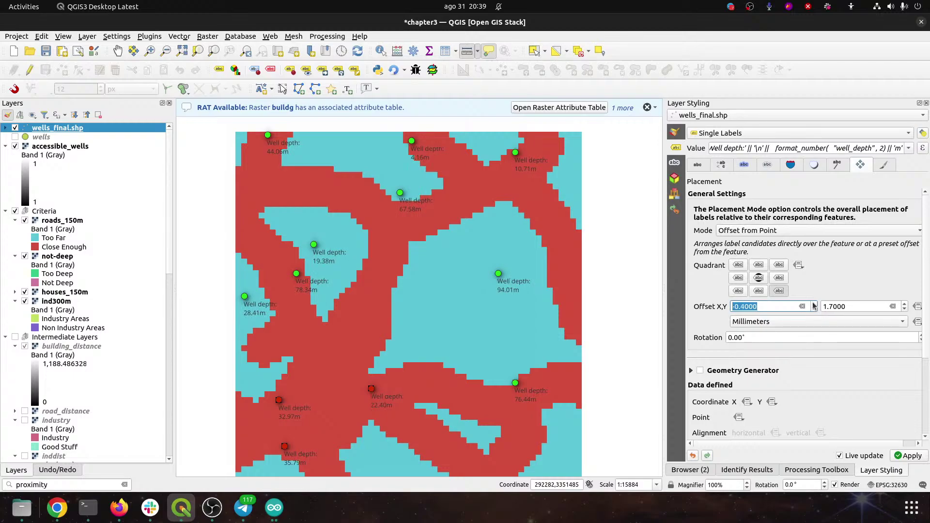
scroll(813, 305, "up", 4)
scroll(813, 305, "up", 2)
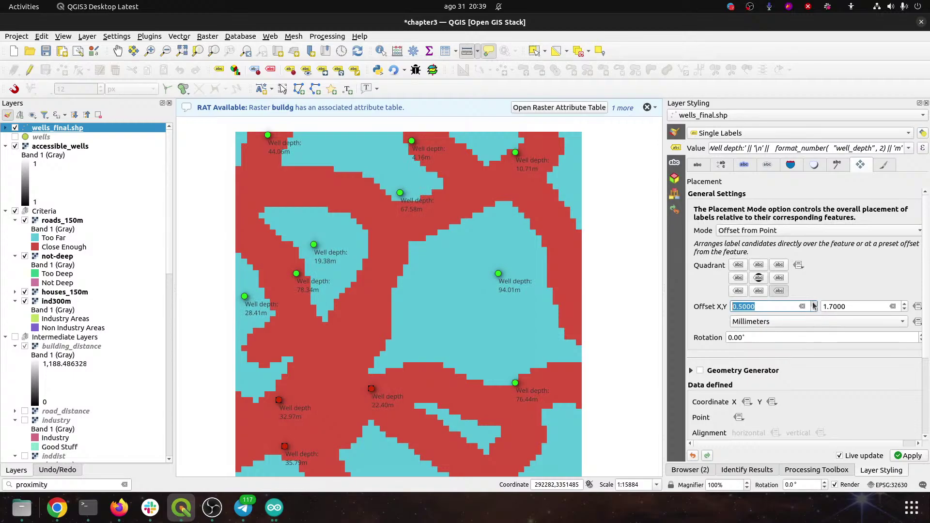
scroll(814, 306, "up", 2)
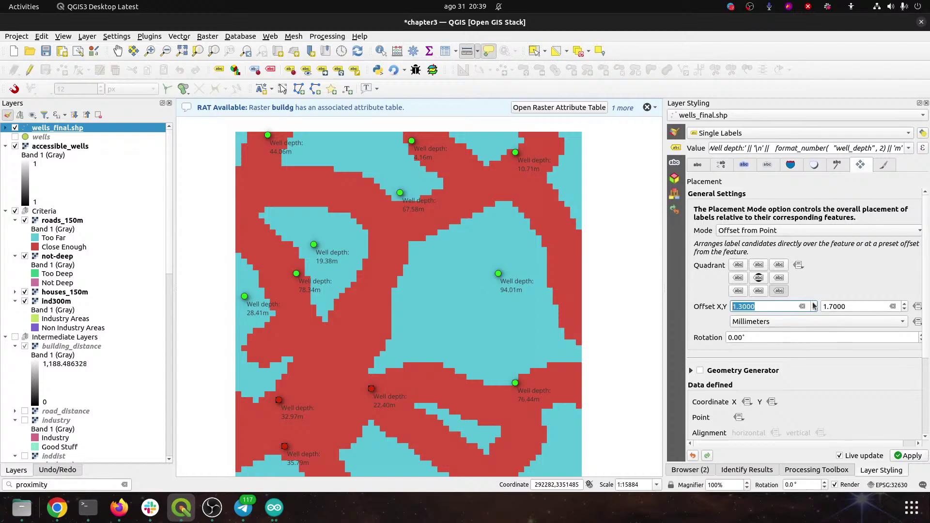
left_click(46, 50)
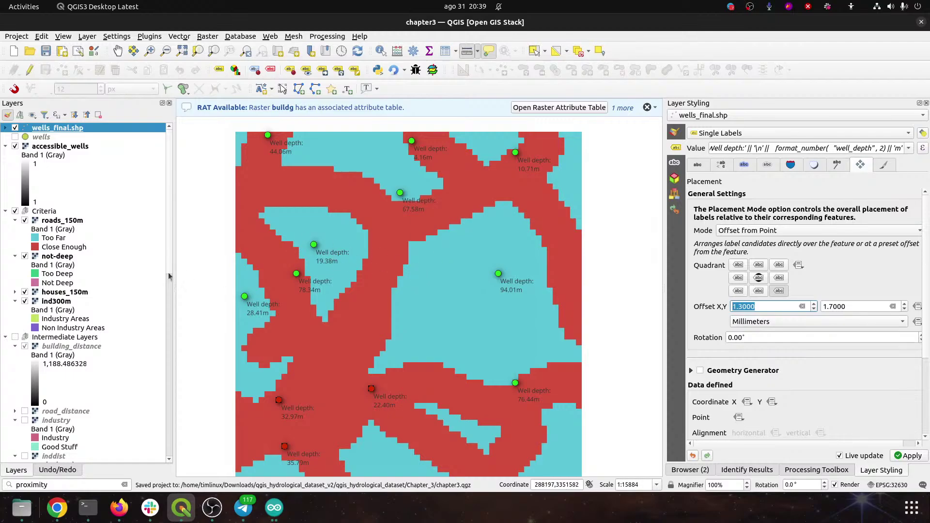
Step: Hide the accessible_wells layer and the Criteria group, and collapse the Criteria and Intermediate Layers groups
left_click(16, 145)
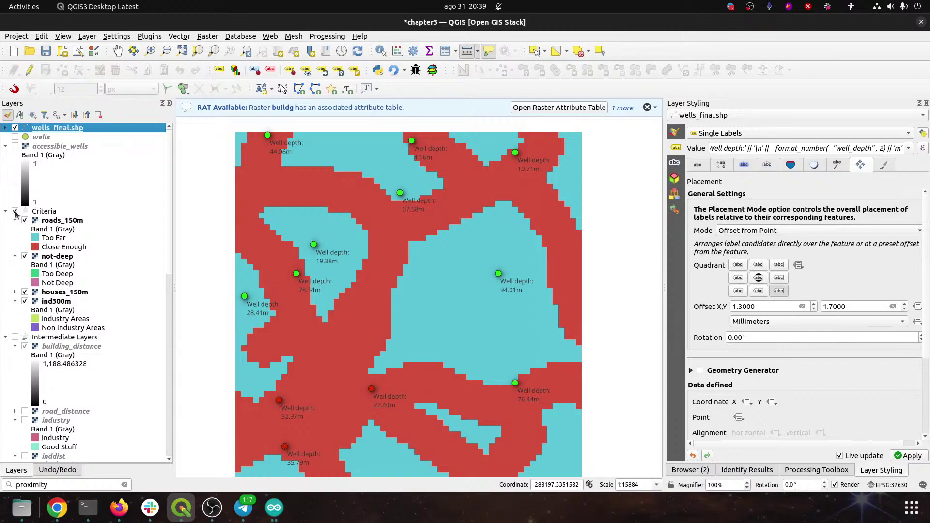
left_click(15, 211)
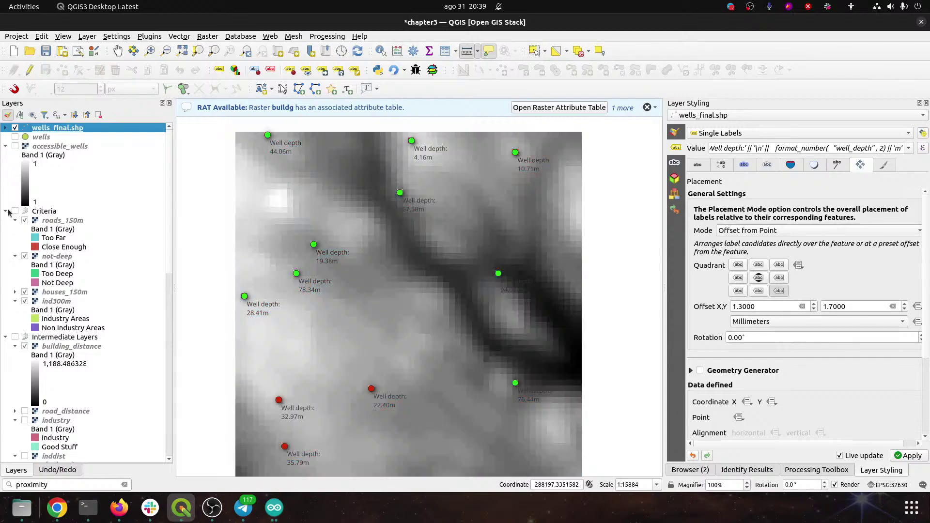
left_click(6, 212)
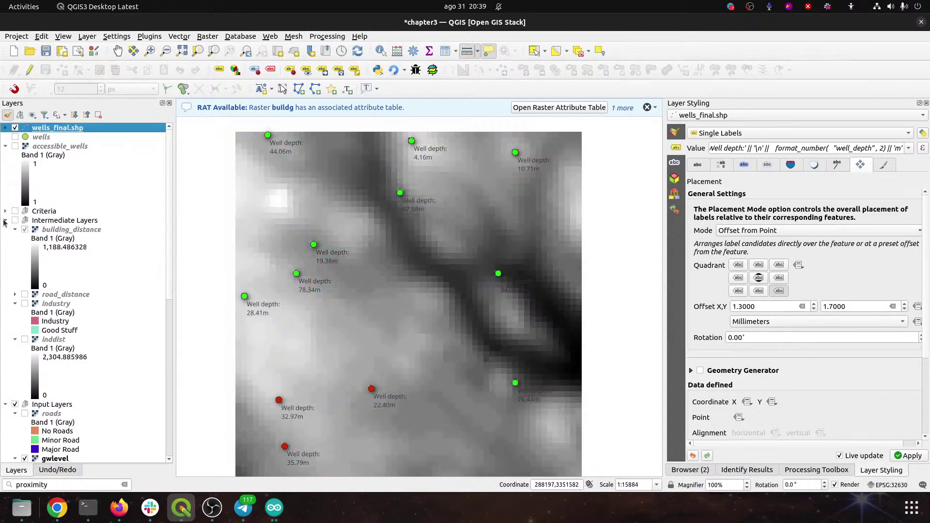
left_click(5, 220)
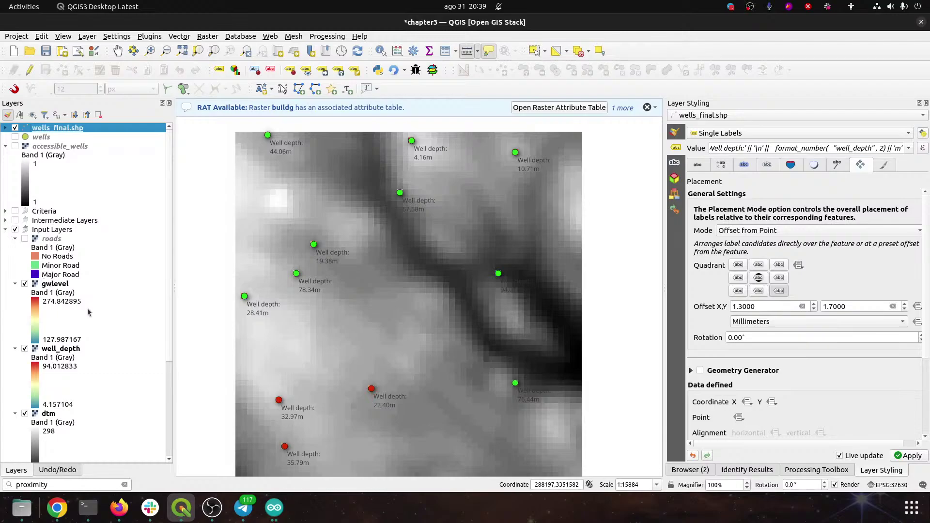
Step: Select the dtm layer for styling and hide the gwlevel and well_depth layers above it
scroll(98, 366, "down", 2)
left_click(94, 371)
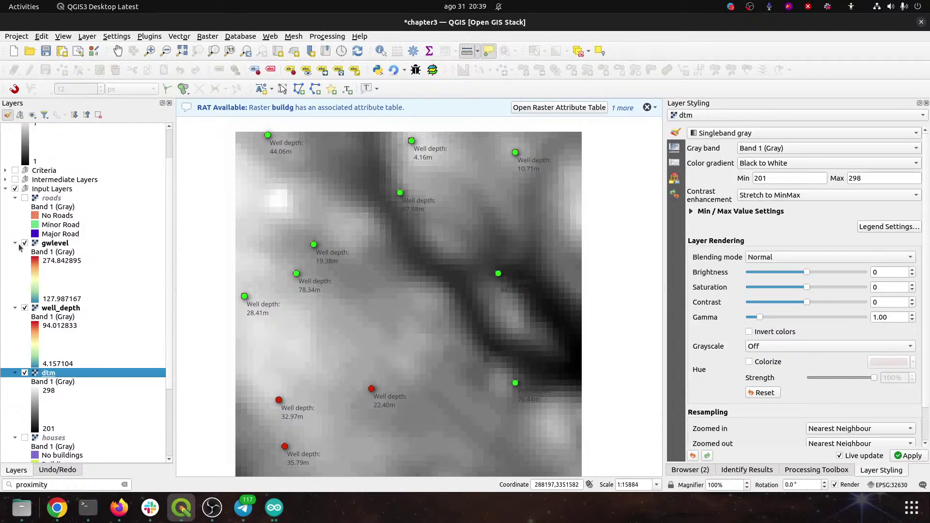
left_click(25, 243)
left_click(25, 308)
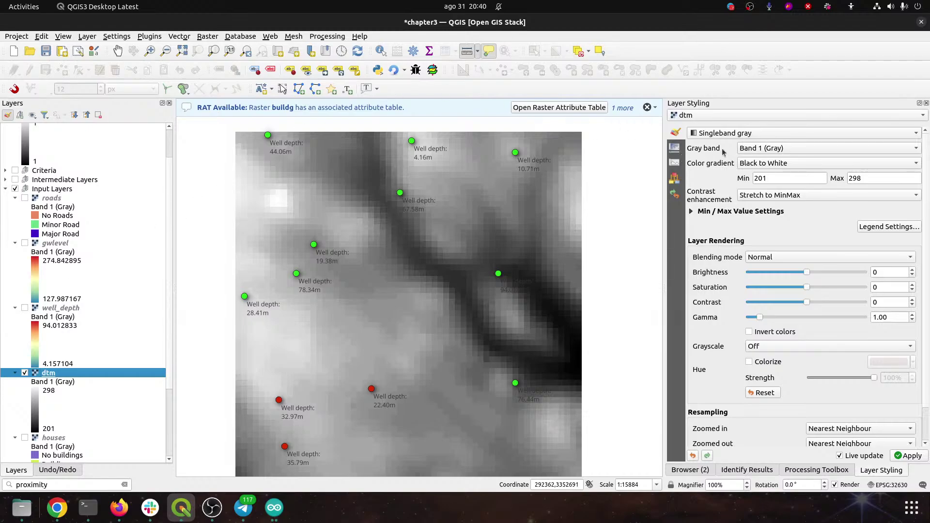
Step: Change the dtm layer's renderer to Singleband pseudocolor
left_click(751, 163)
left_click(727, 155)
left_click(724, 136)
left_click(722, 146)
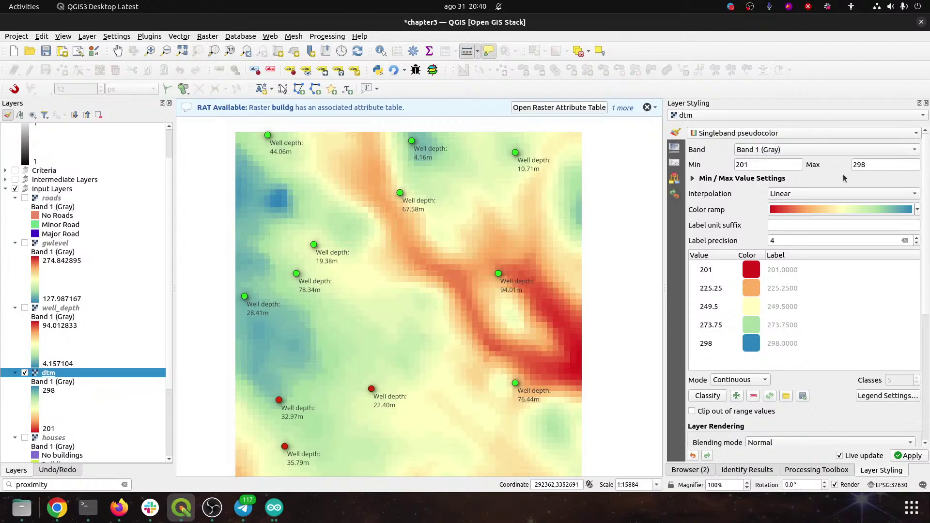
Step: Create a new color ramp for the dtm layer from the cpt-city catalog, using the sd-a palette of the Topography theme
left_click(917, 210)
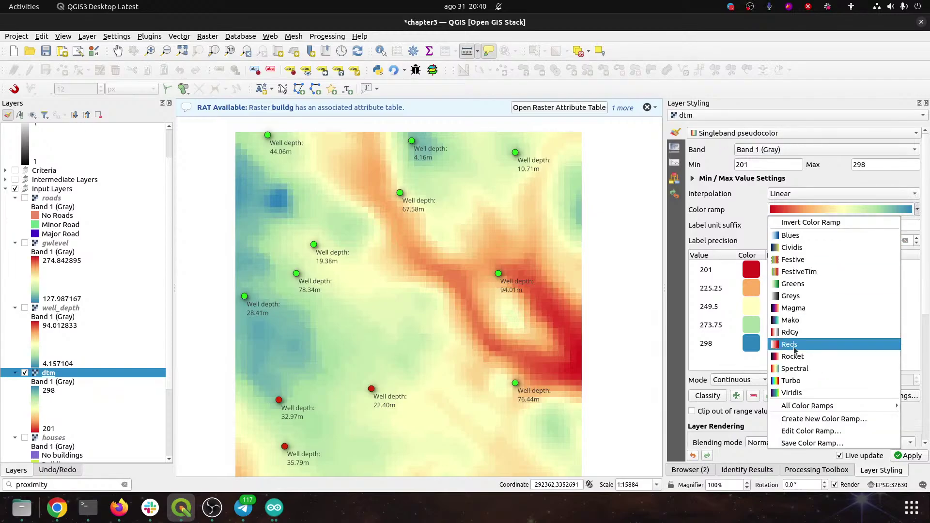
left_click(795, 420)
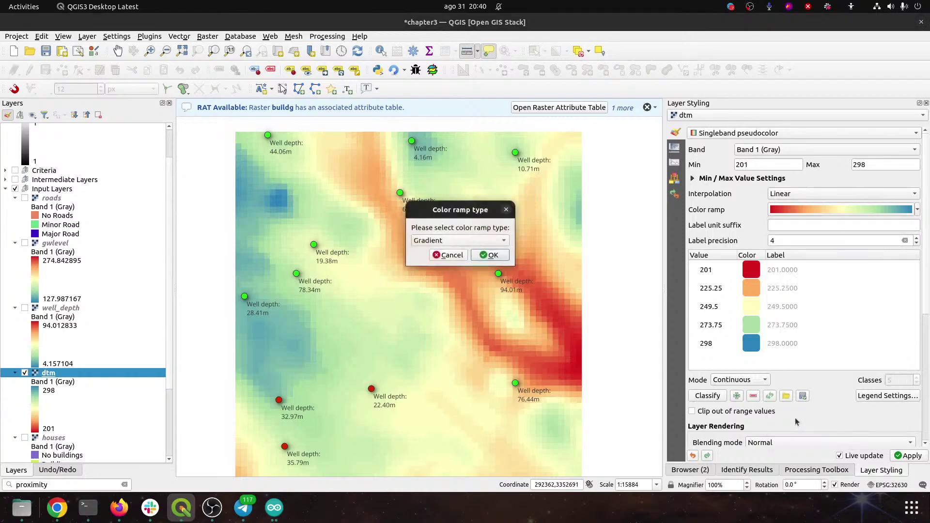
left_click(484, 240)
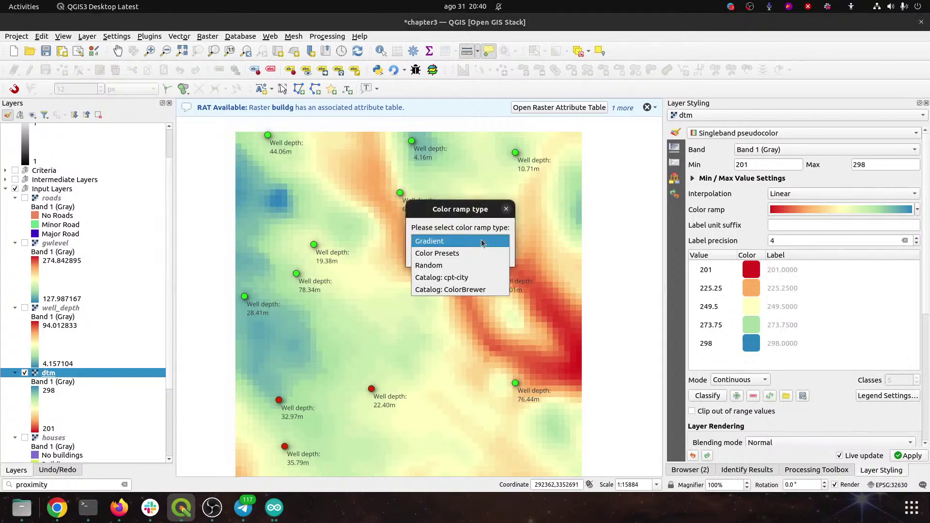
left_click(448, 279)
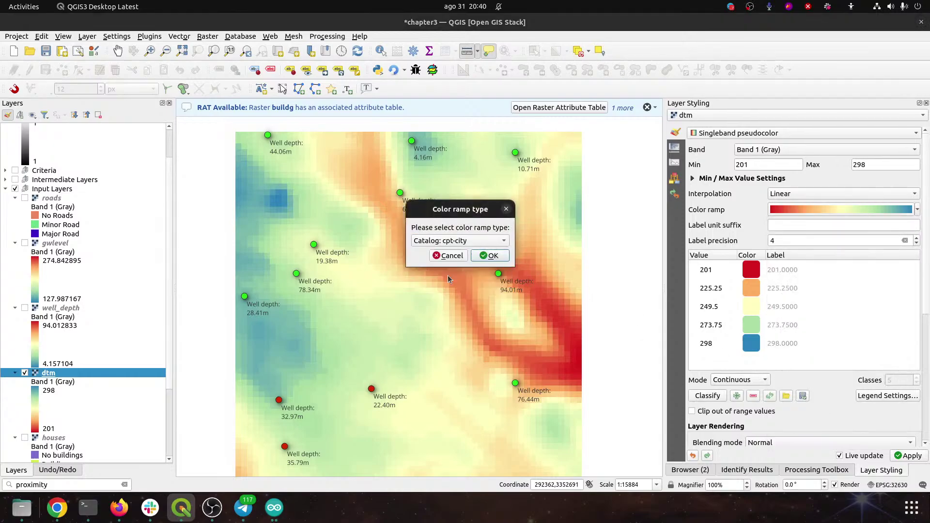
left_click(491, 256)
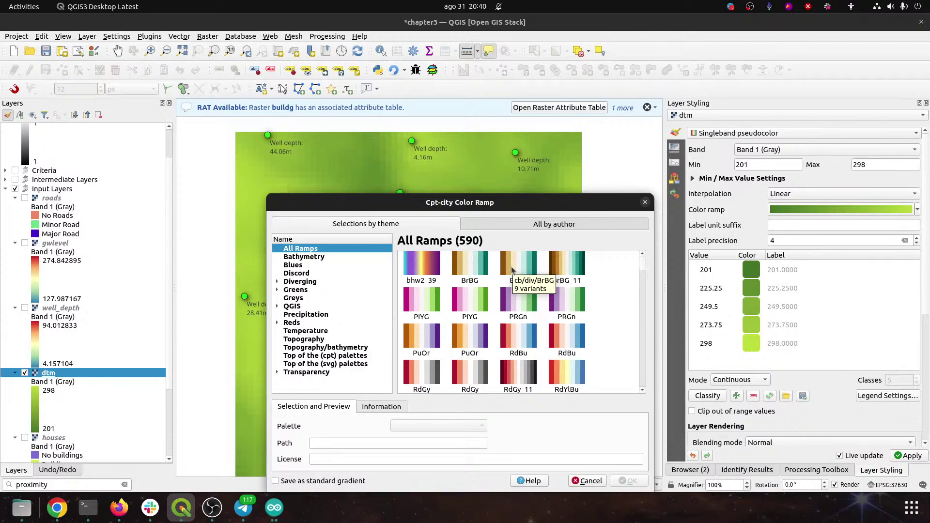
left_click(313, 339)
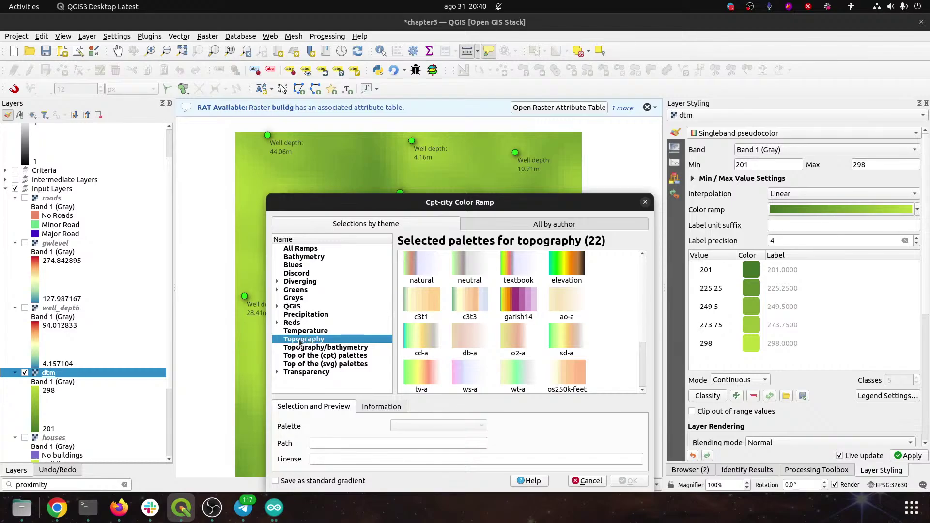
scroll(599, 326, "down", 2)
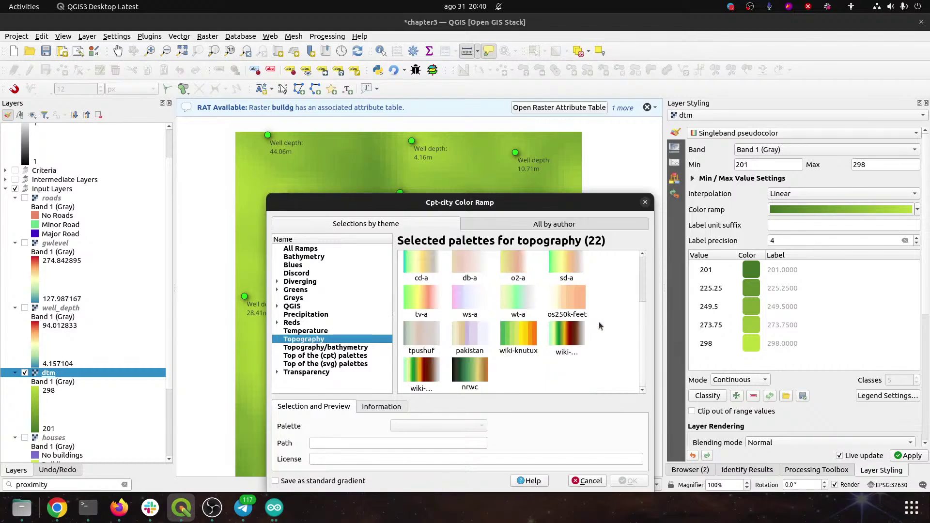
left_click(566, 268)
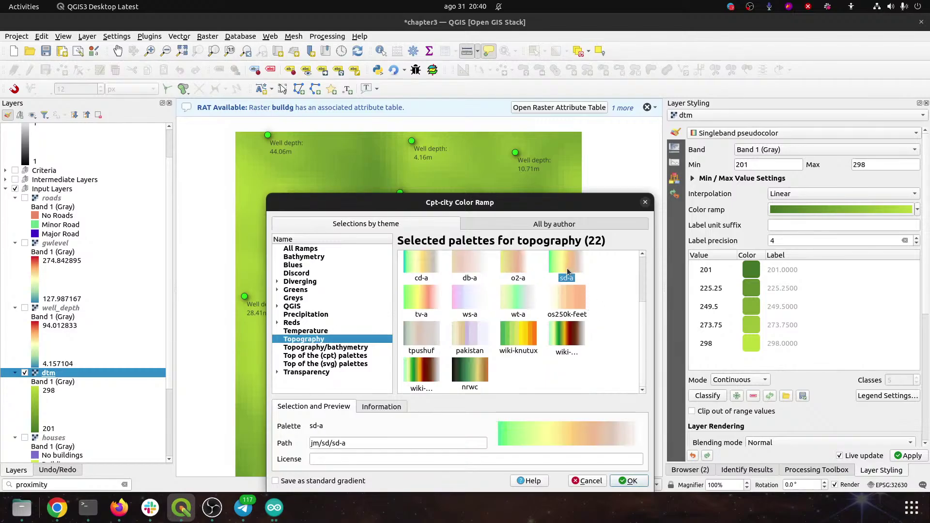
left_click(627, 481)
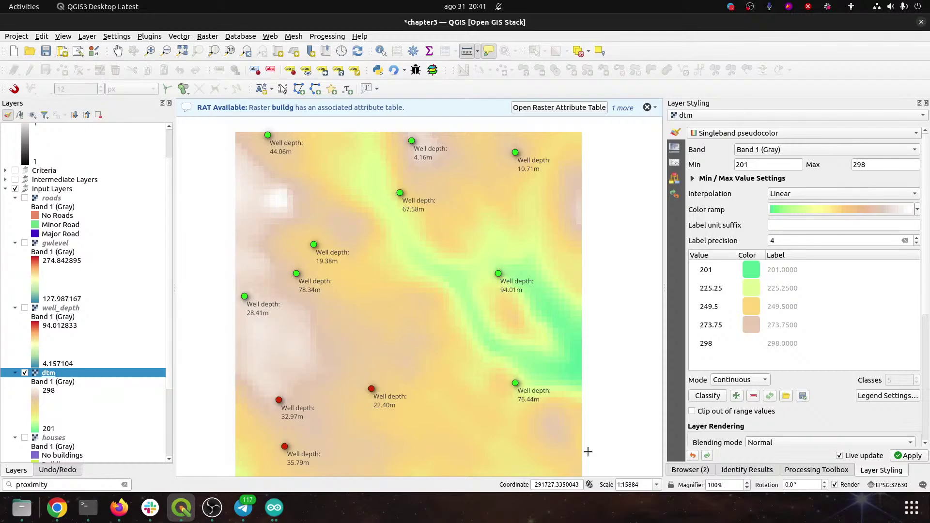
Step: Duplicate the dtm layer, make the copy visible and change the copy's renderer to Hillshade
right_click(45, 375)
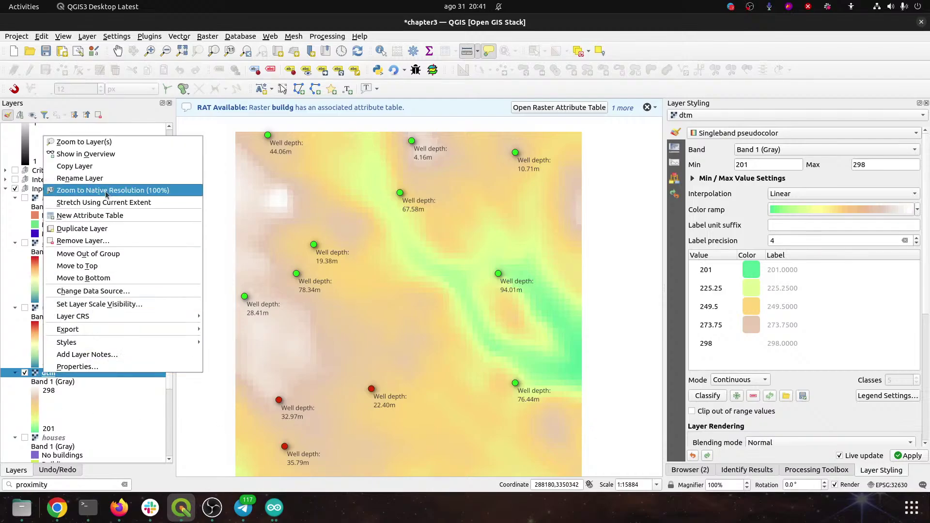
left_click(105, 229)
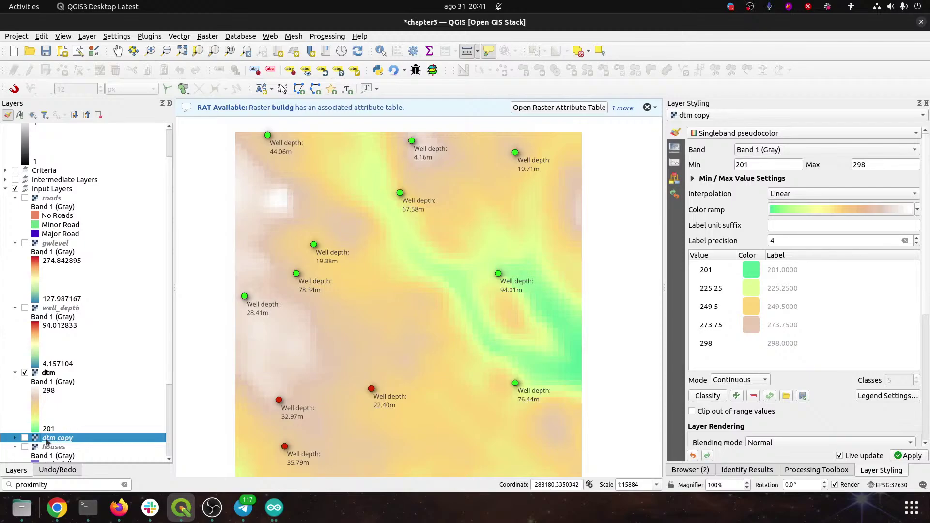
left_click(25, 438)
left_click(725, 134)
left_click(719, 146)
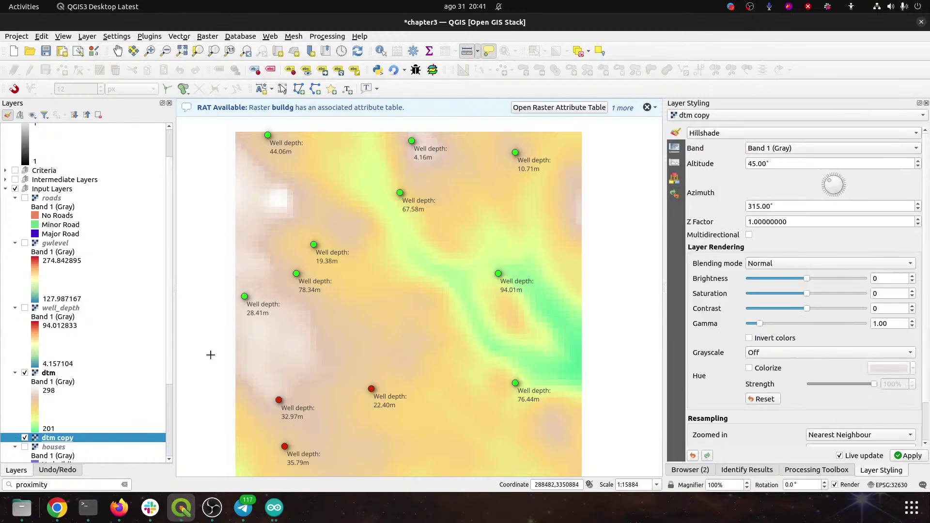
Step: Set the blending mode of the original dtm layer to Multiply
left_click(53, 374)
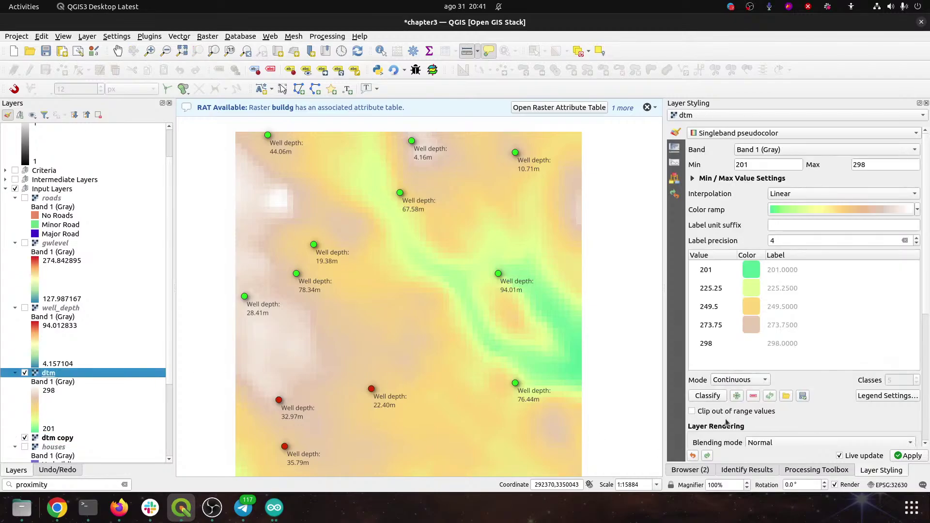
scroll(802, 404, "down", 3)
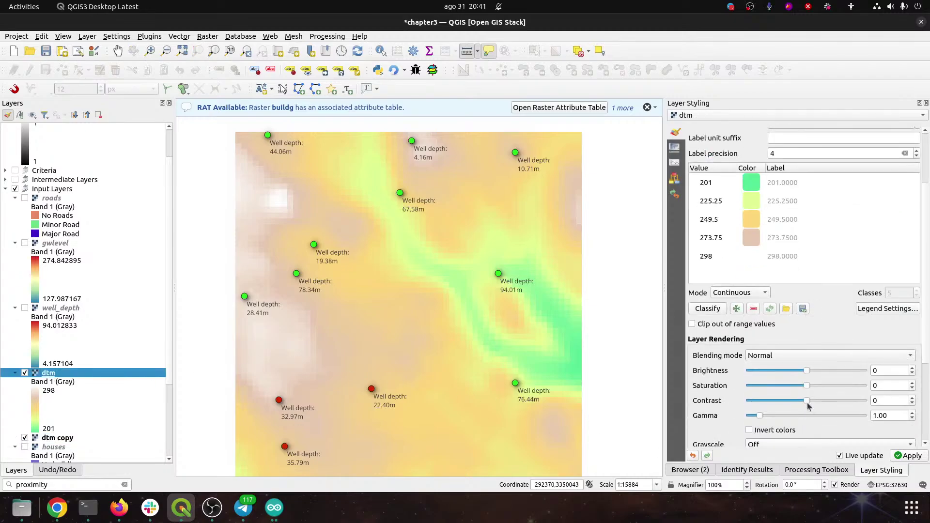
left_click(778, 355)
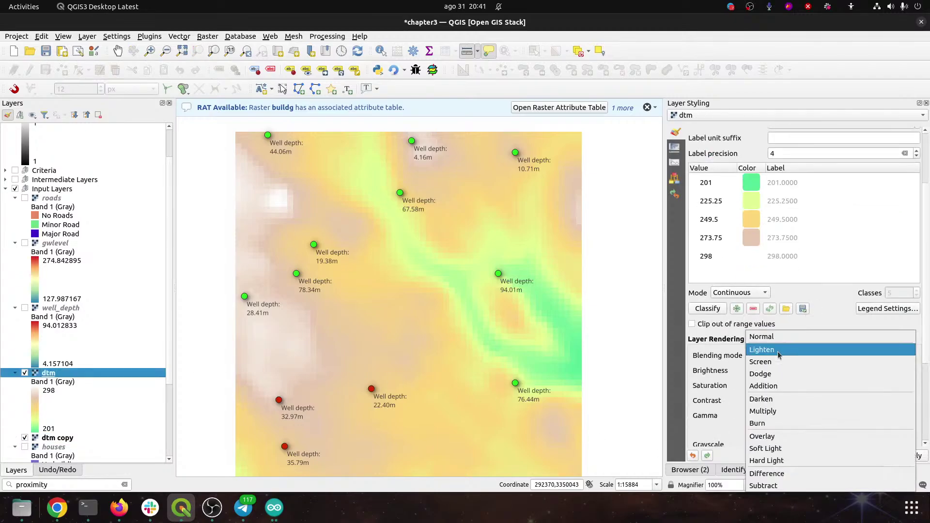
left_click(765, 410)
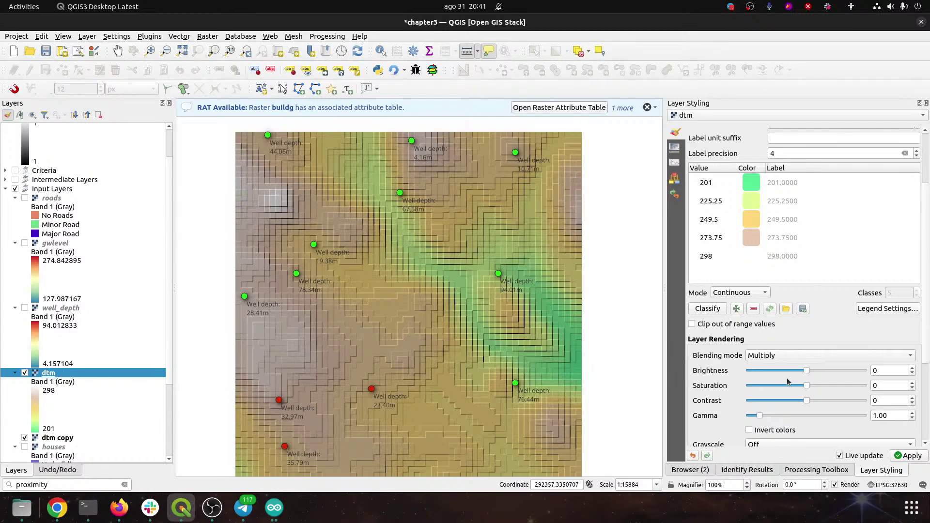
Step: Set the dtm layer's zoomed-in resampling to Bilinear, keeping Nearest Neighbour for zoomed out
scroll(723, 406, "down", 3)
scroll(723, 407, "down", 2)
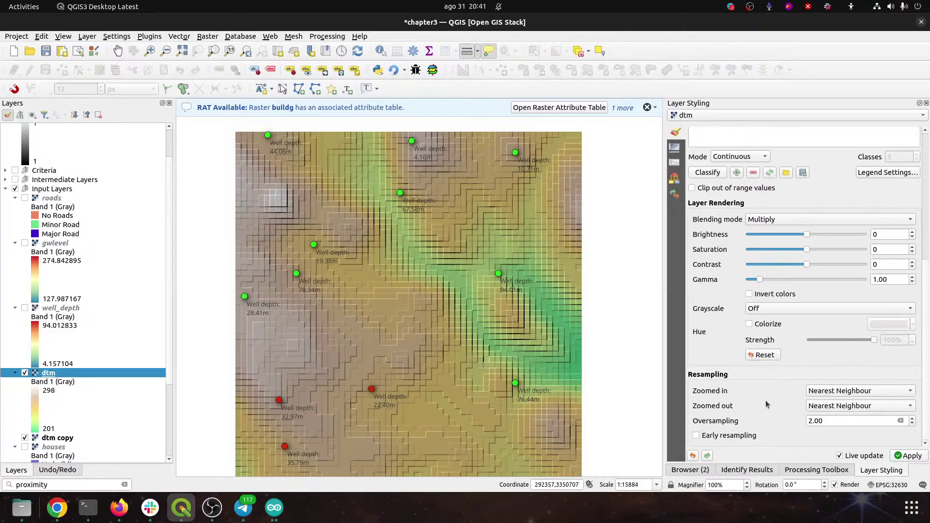
left_click(826, 406)
left_click(826, 418)
left_click(828, 410)
left_click(828, 394)
left_click(828, 391)
left_click(827, 404)
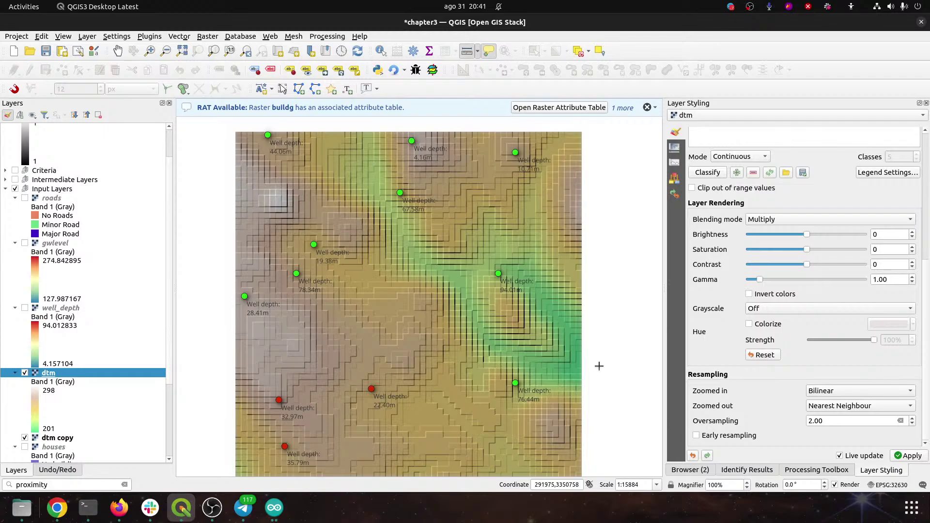
Step: Set the zoomed-in resampling of the dtm copy hillshade layer to Bilinear and save the project
left_click(64, 439)
left_click(826, 393)
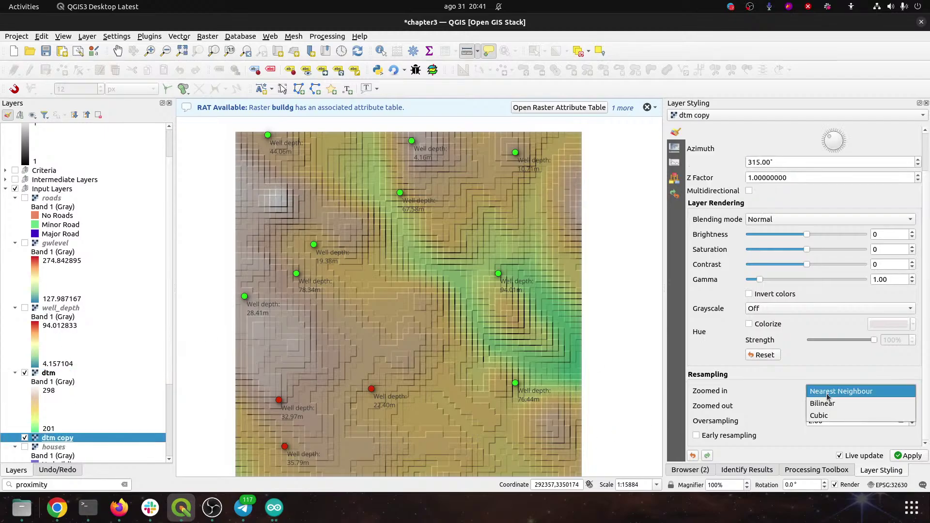
left_click(824, 406)
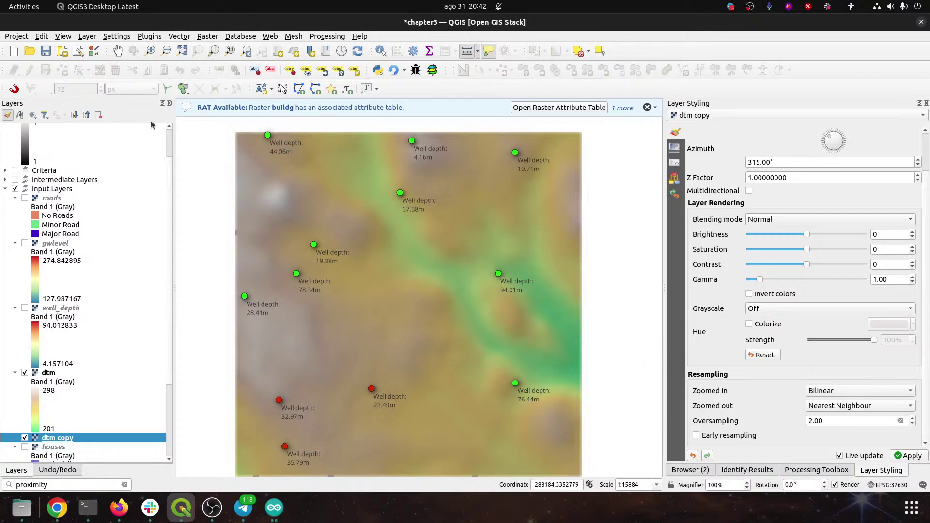
left_click(46, 51)
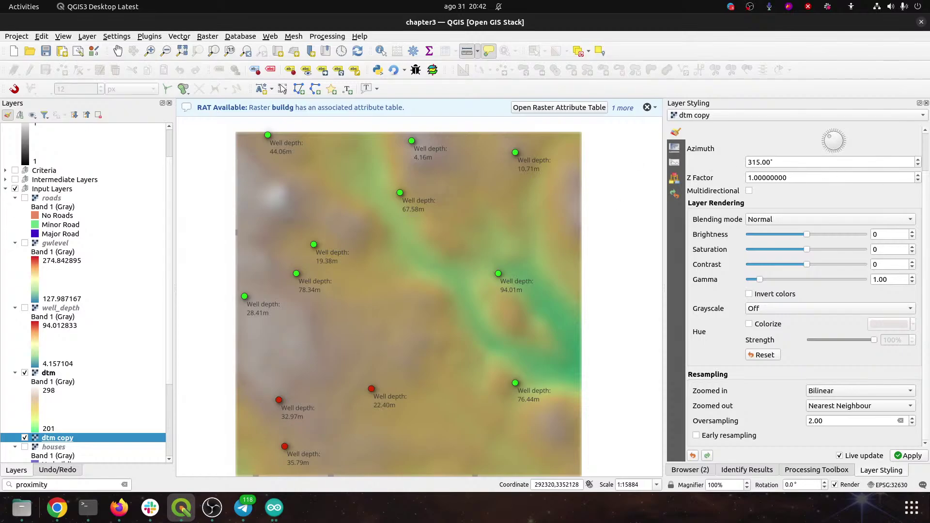
key("alt+Tab")
key("alt+Tab")
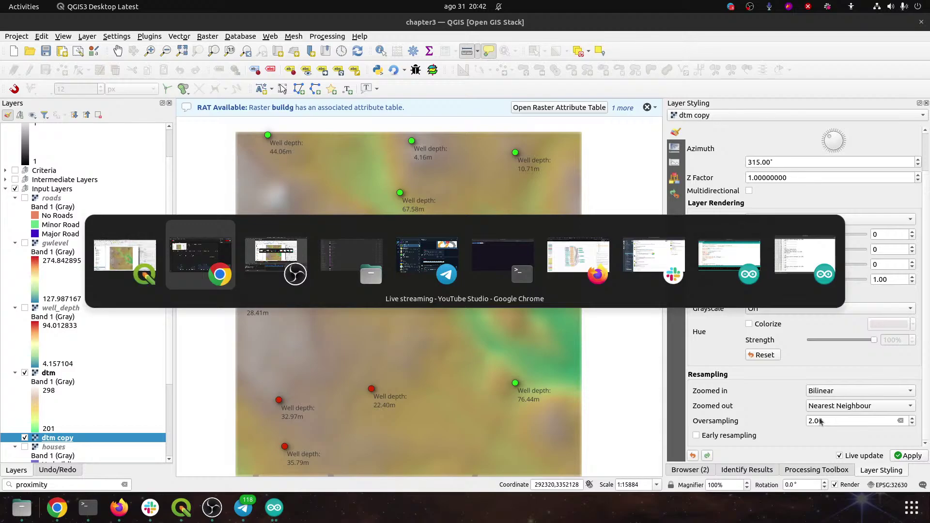